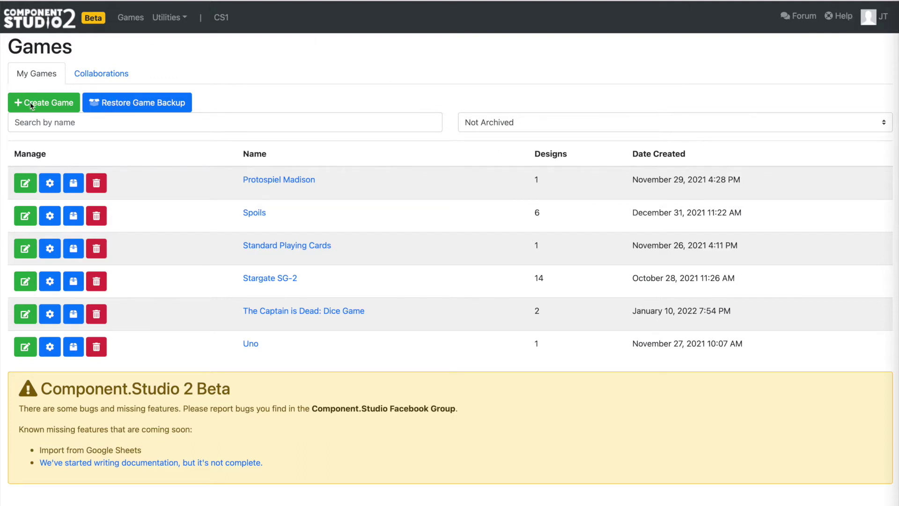
Create a new game named Trivia.
left_click(42, 112)
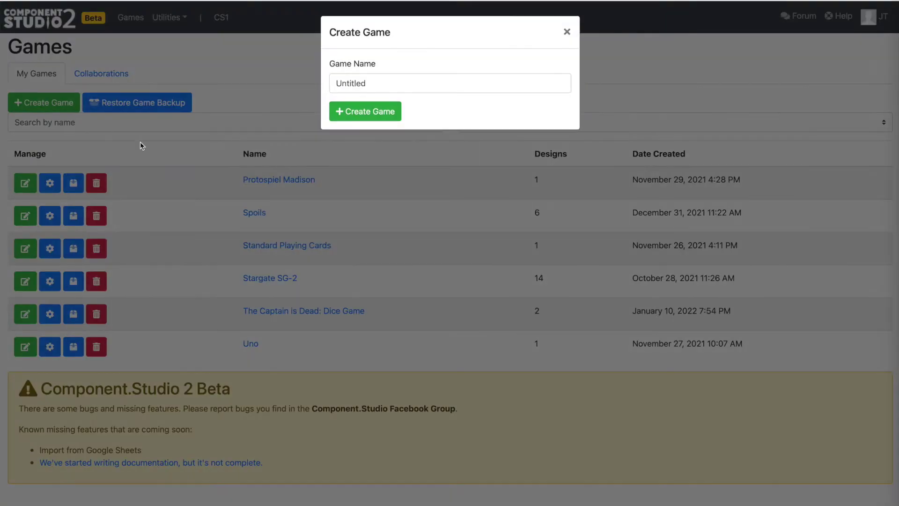
left_click(396, 82)
type("Triv")
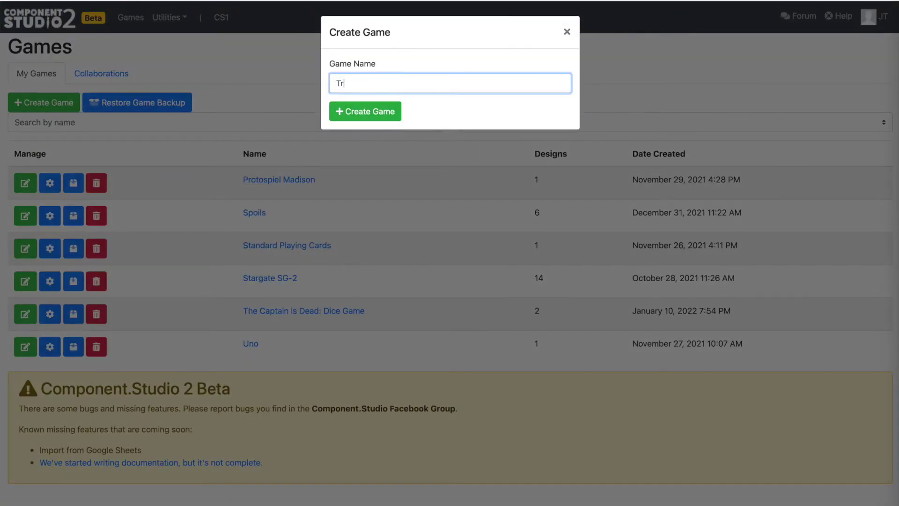
type("ia")
left_click(367, 111)
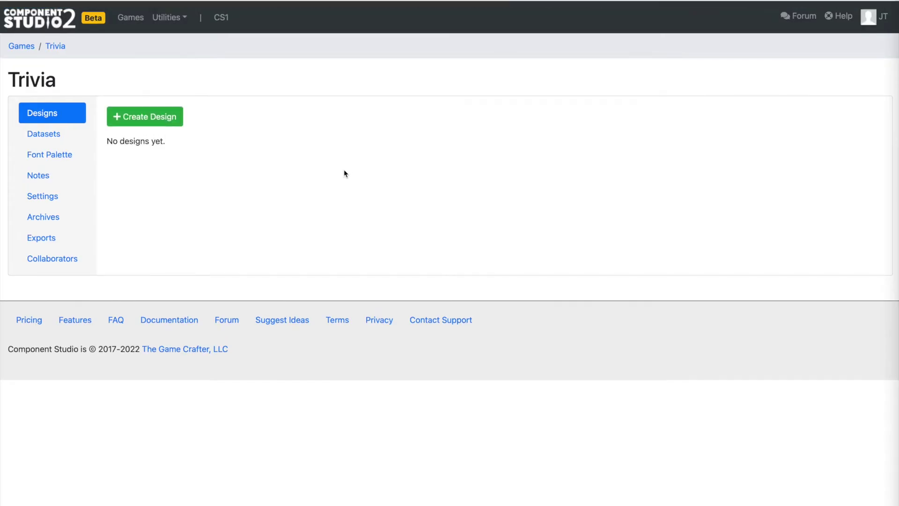
Add a landscape design named Trivia with a unique back for every card.
left_click(152, 119)
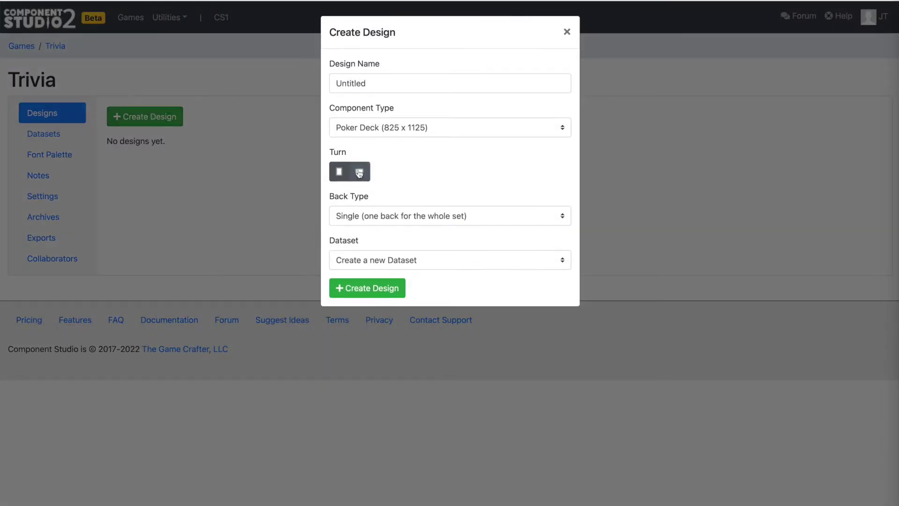
double_click(374, 78)
type("Trivia")
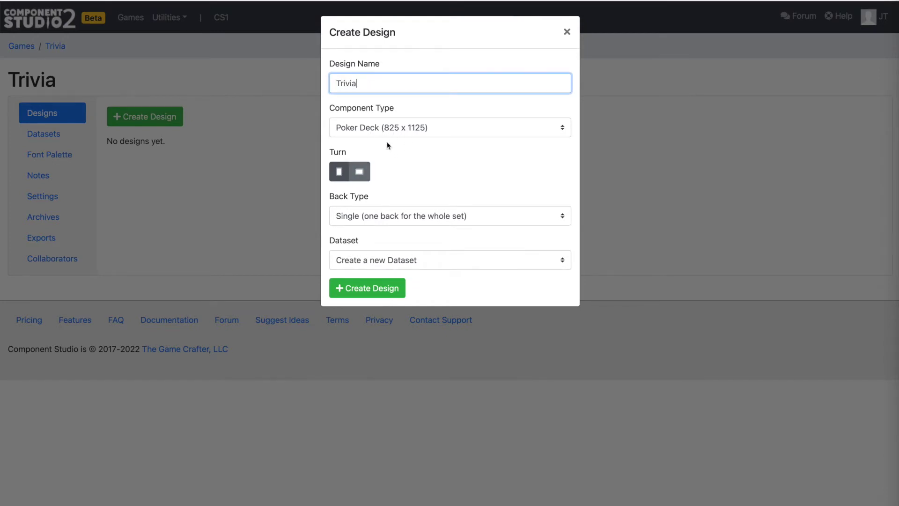
left_click(364, 177)
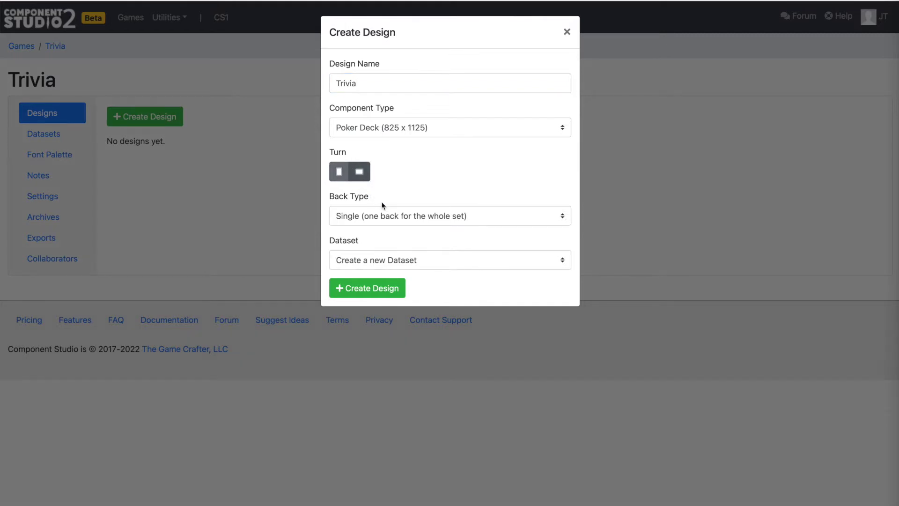
left_click(374, 220)
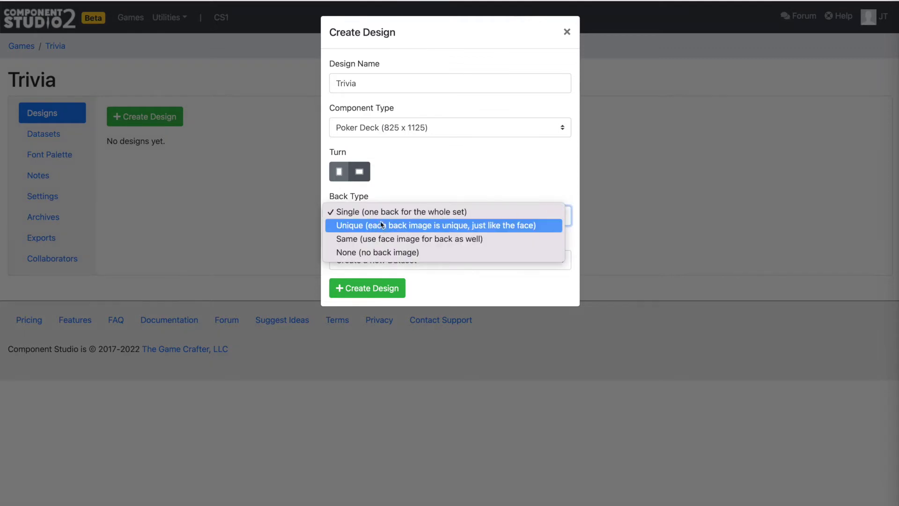
left_click(385, 227)
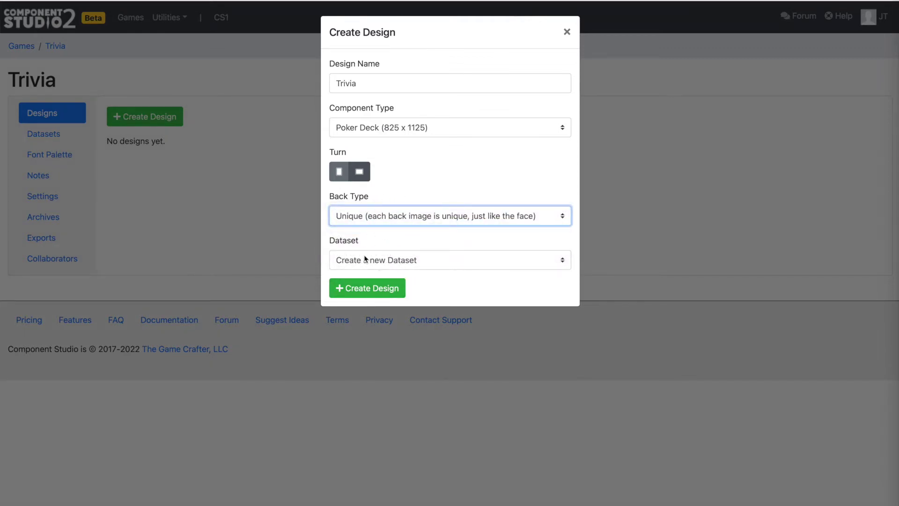
left_click(369, 288)
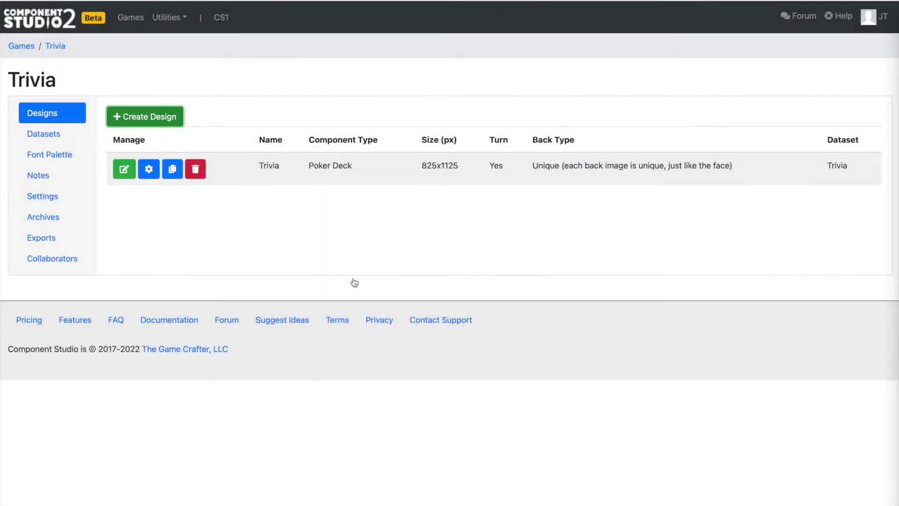
Import Trivia.csv into the Trivia dataset, accepting replacement of its existing data.
left_click(55, 137)
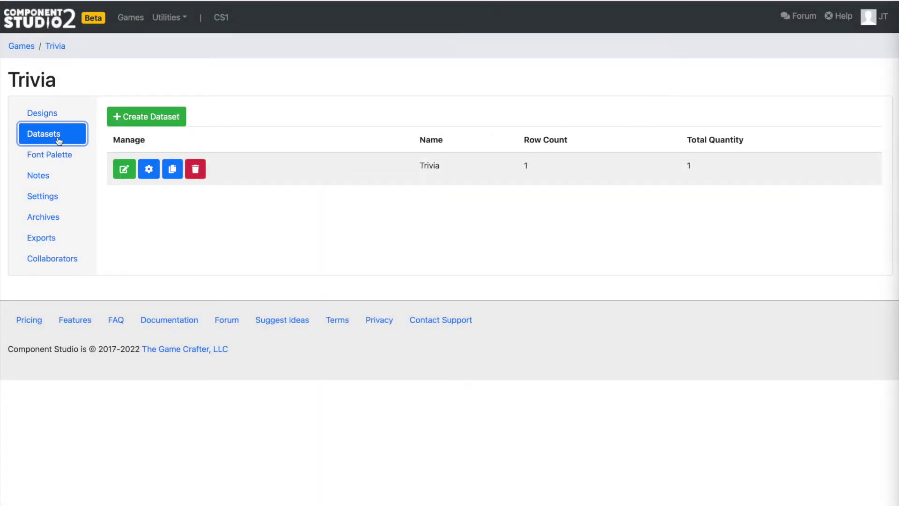
left_click(130, 176)
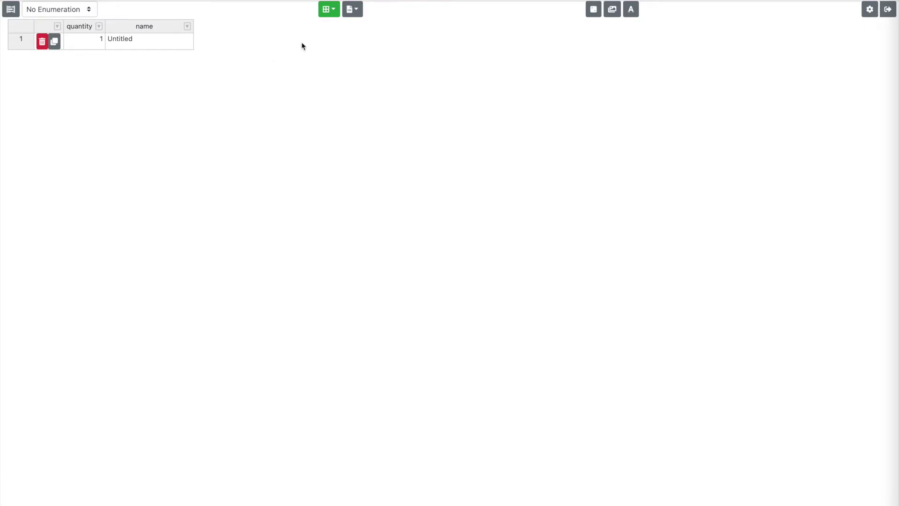
left_click(356, 10)
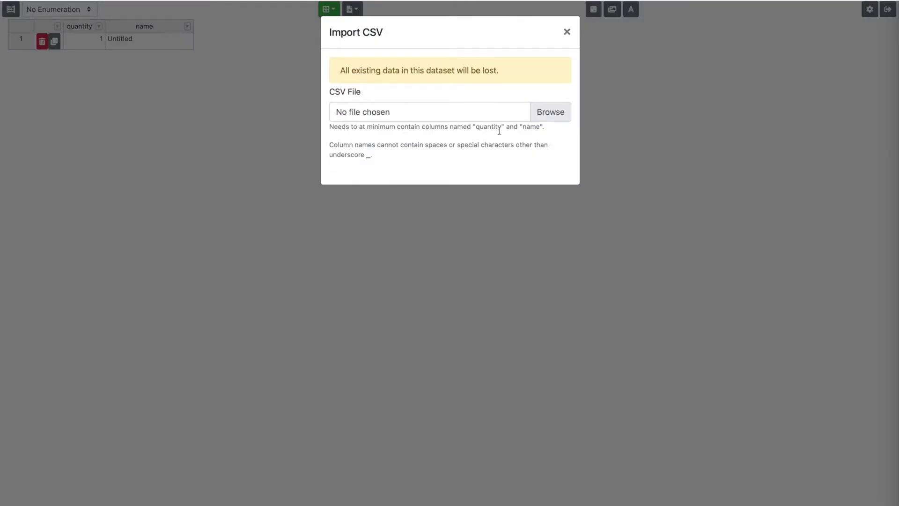
left_click(493, 112)
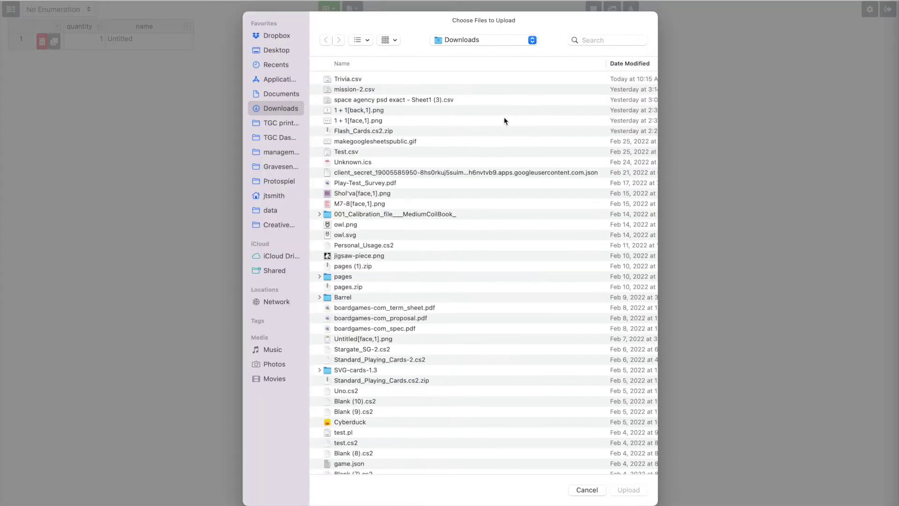
left_click(373, 81)
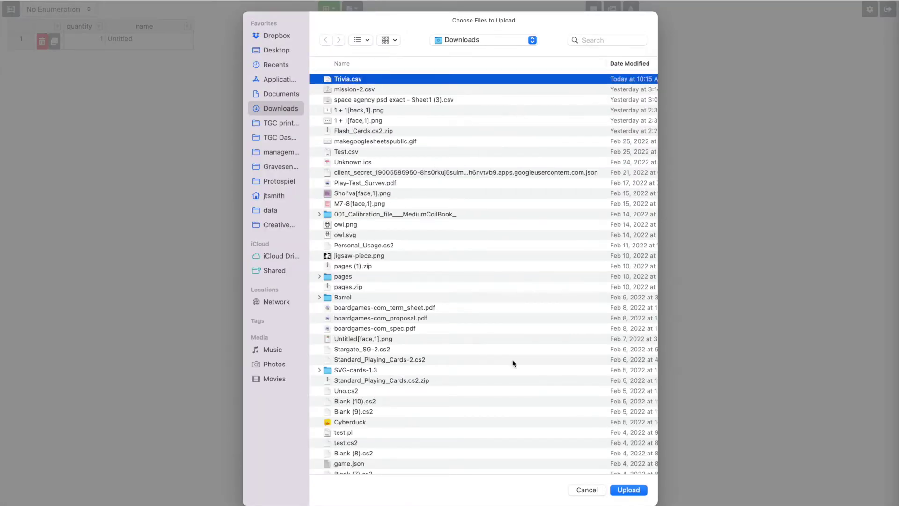
left_click(636, 493)
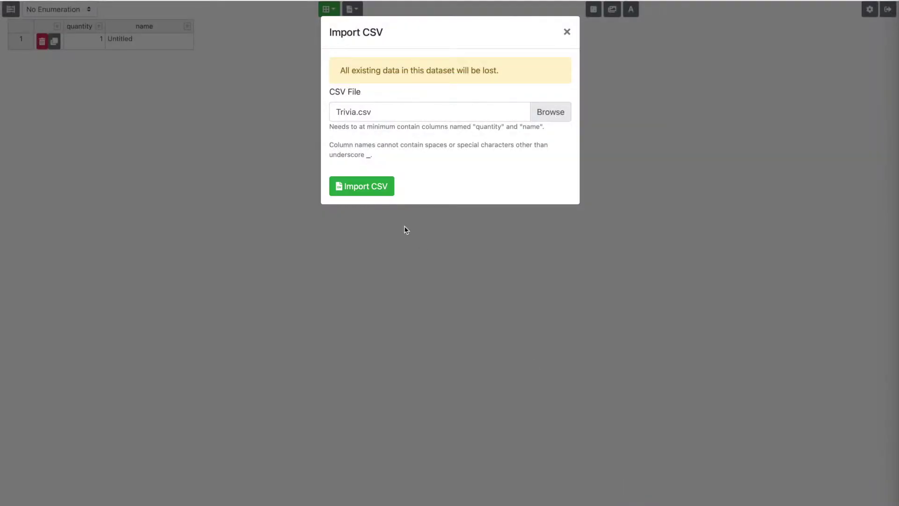
left_click(369, 183)
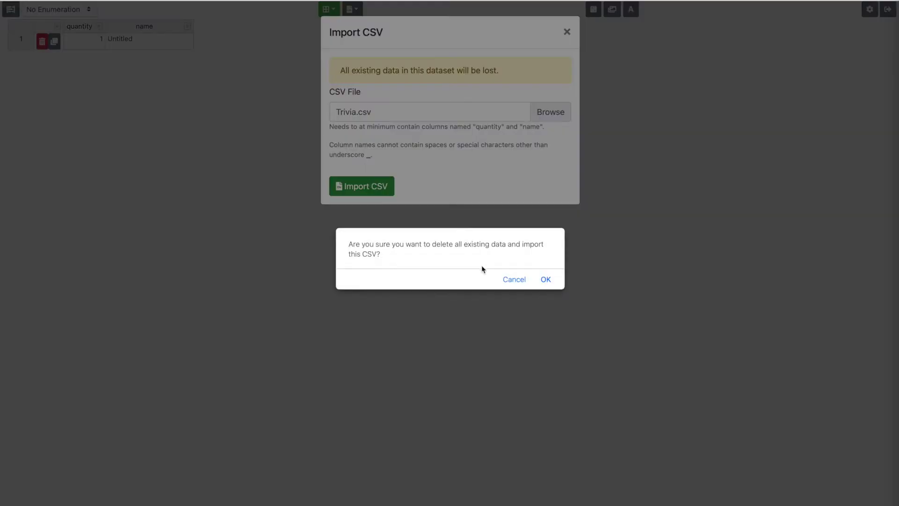
left_click(547, 279)
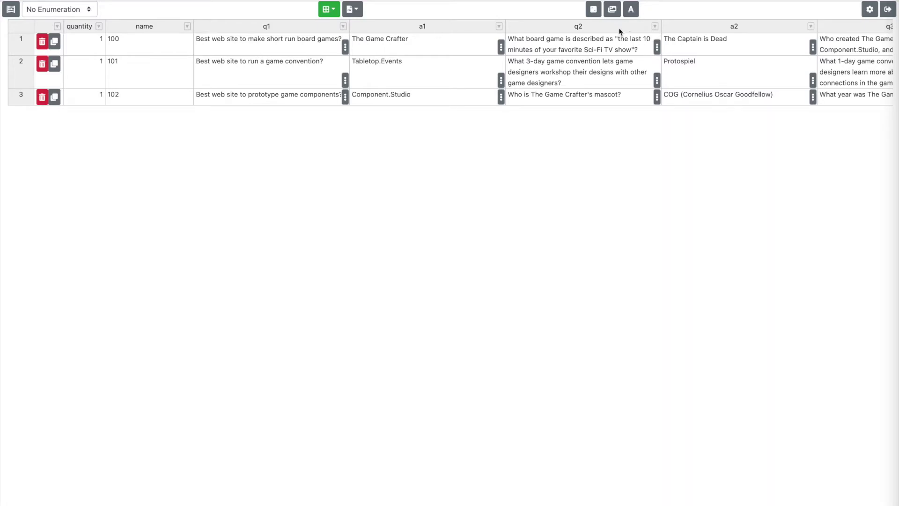
Review the imported q1–a3 columns of the three rows, then return to the Datasets list.
scroll(755, 57, "right", 5)
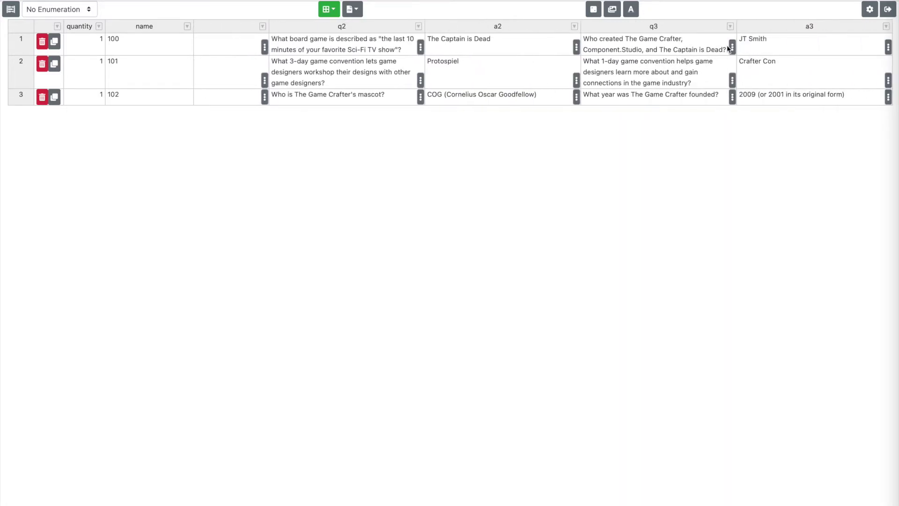
scroll(700, 65, "left", 5)
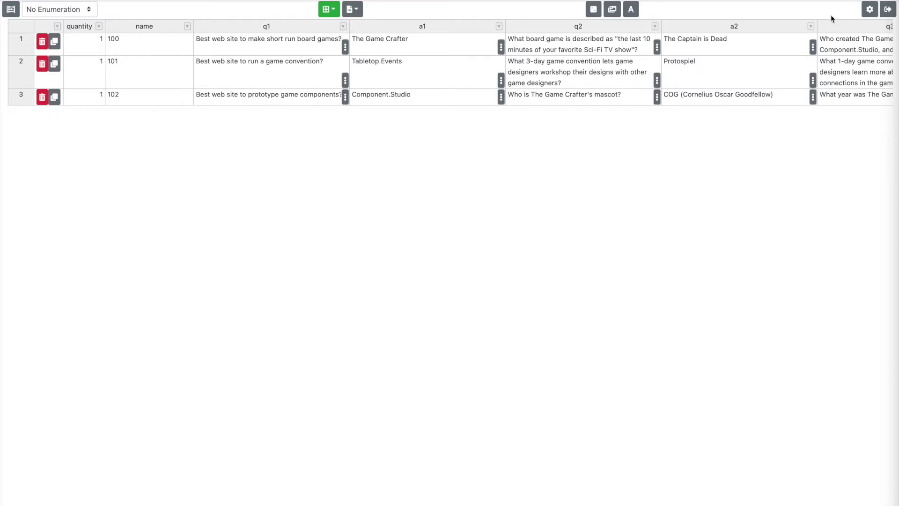
left_click(888, 8)
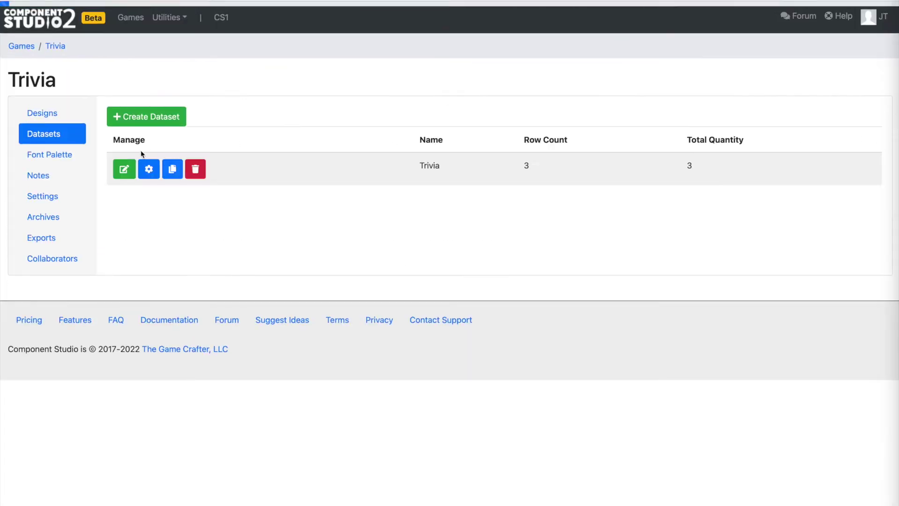
Open the Trivia design and rename Untitled Group 1 to front.
left_click(44, 114)
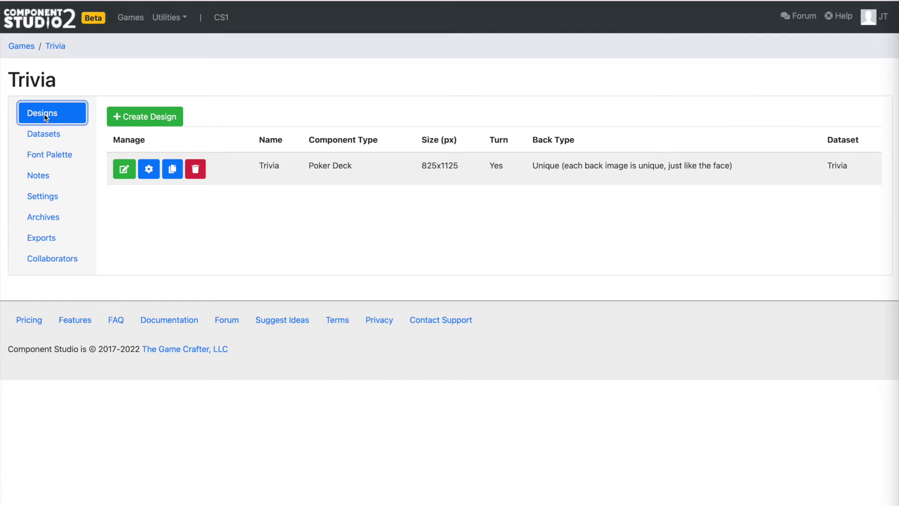
left_click(130, 172)
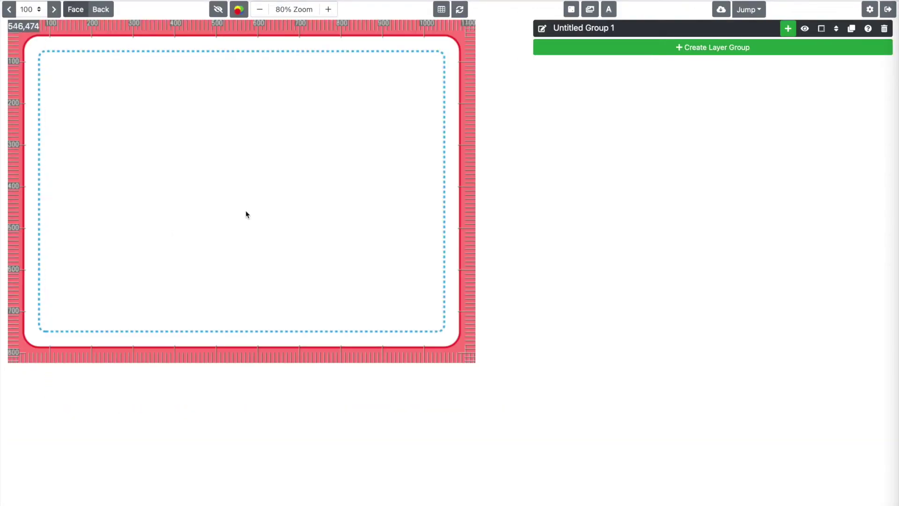
left_click(542, 28)
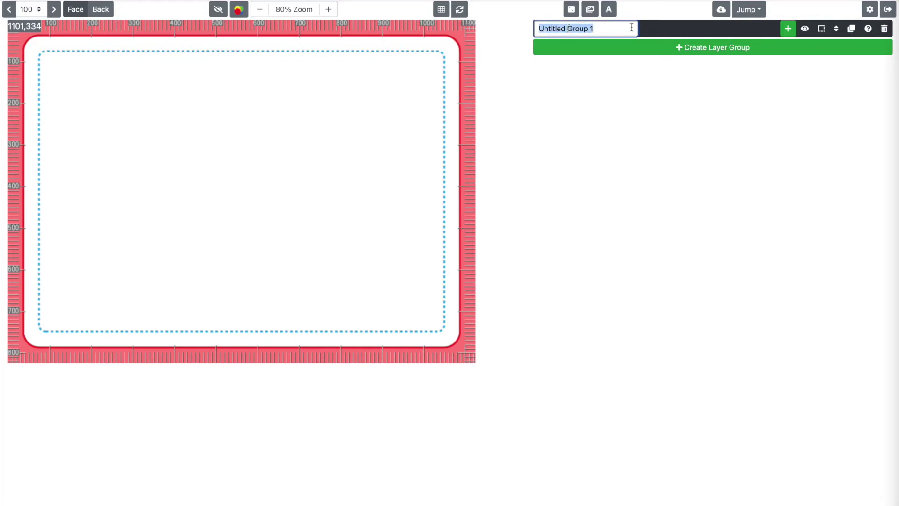
type("front")
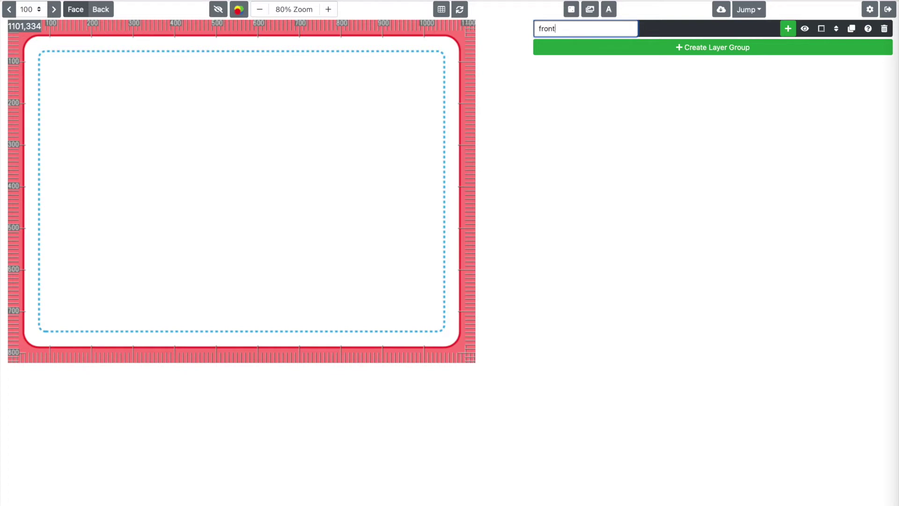
key("Return")
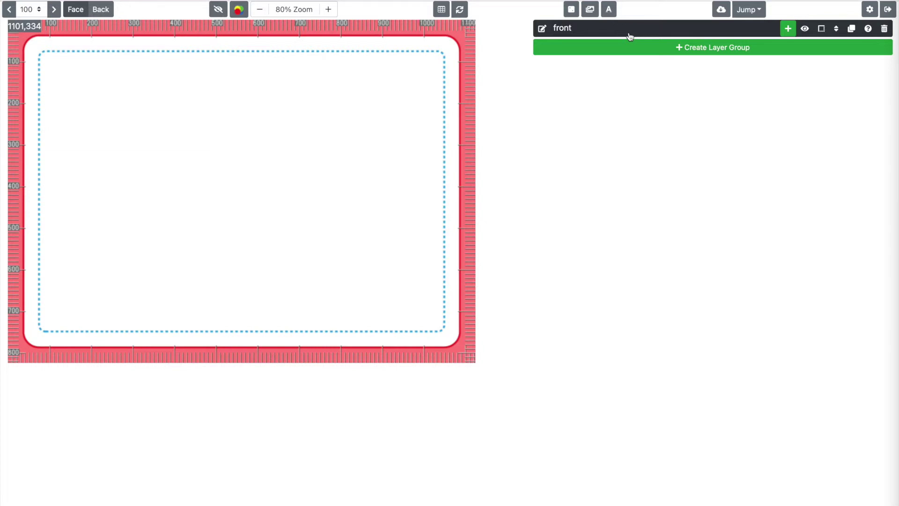
left_click(788, 29)
Add a box layer to the front group and name it face background.
left_click(805, 50)
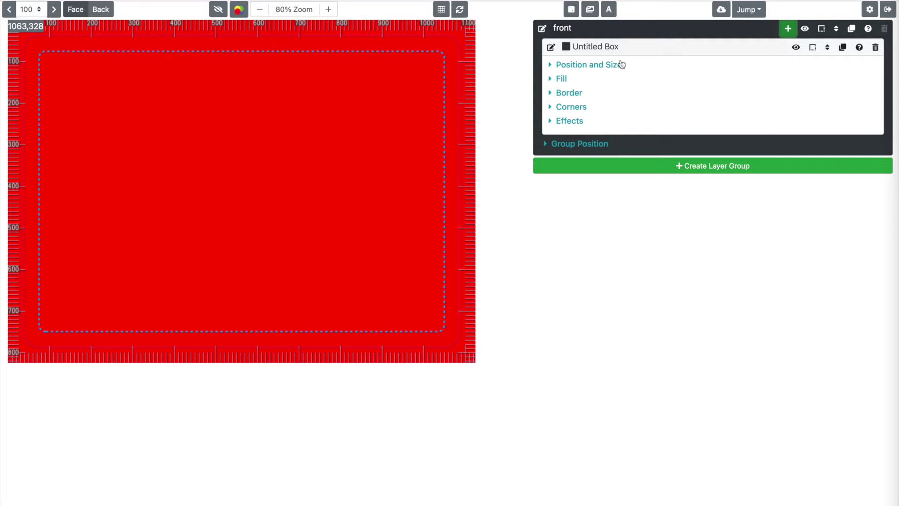
left_click(551, 47)
left_click_drag(549, 47, 590, 47)
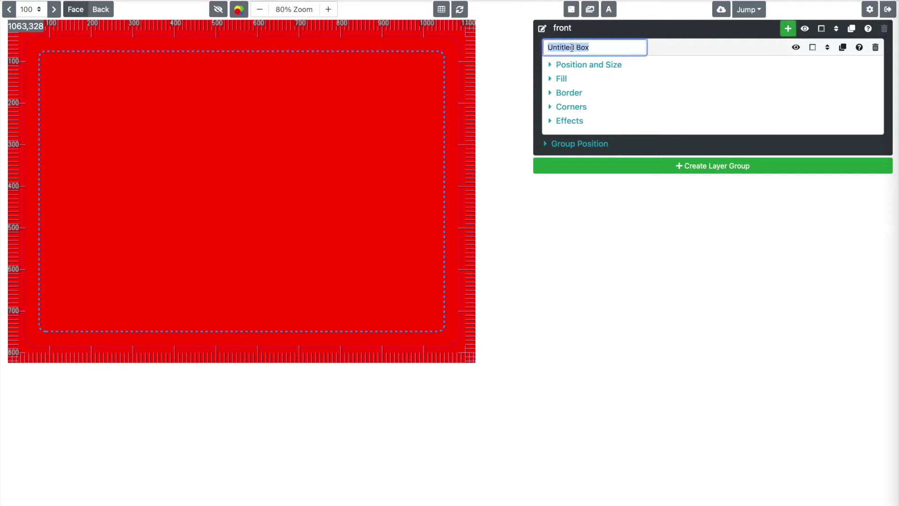
type("face bagrou")
key("BackSpace")
key("BackSpace")
key("BackSpace")
key("BackSpace")
type("ckground")
key("Return")
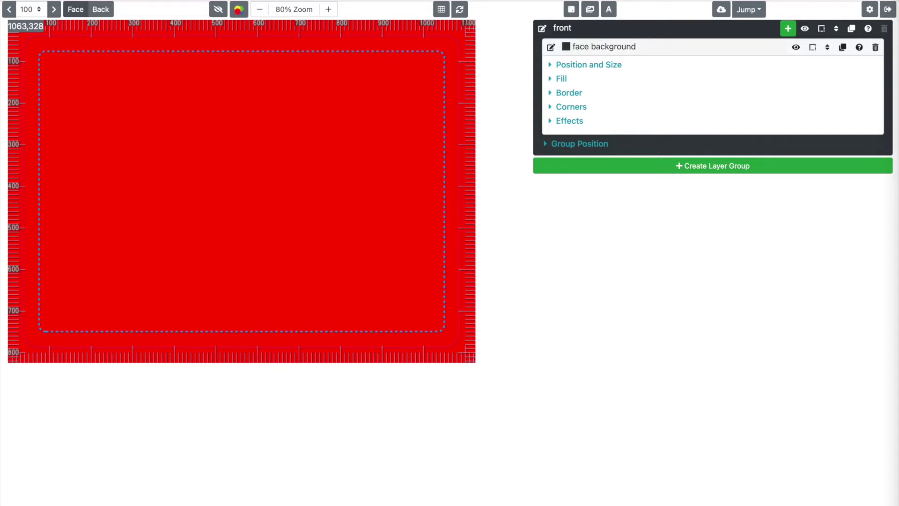
Set the face background's fill colour to lightblue.
left_click(564, 82)
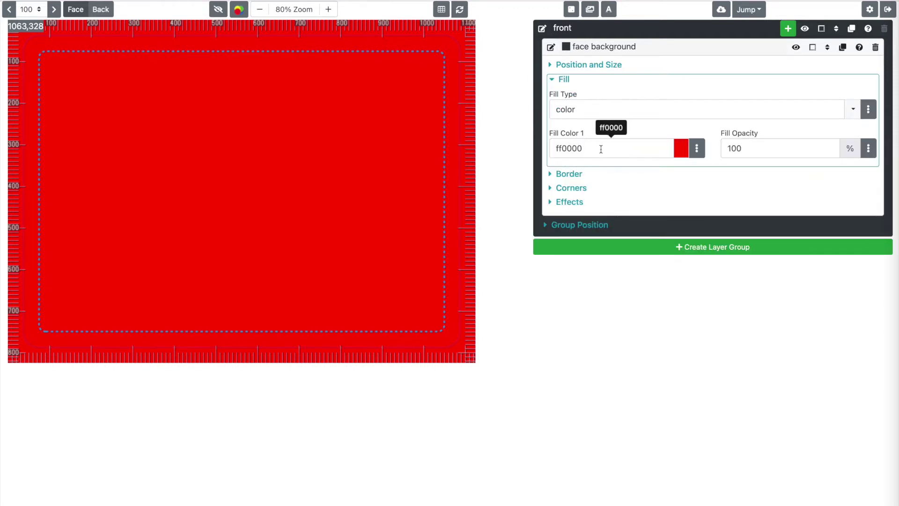
left_click(697, 148)
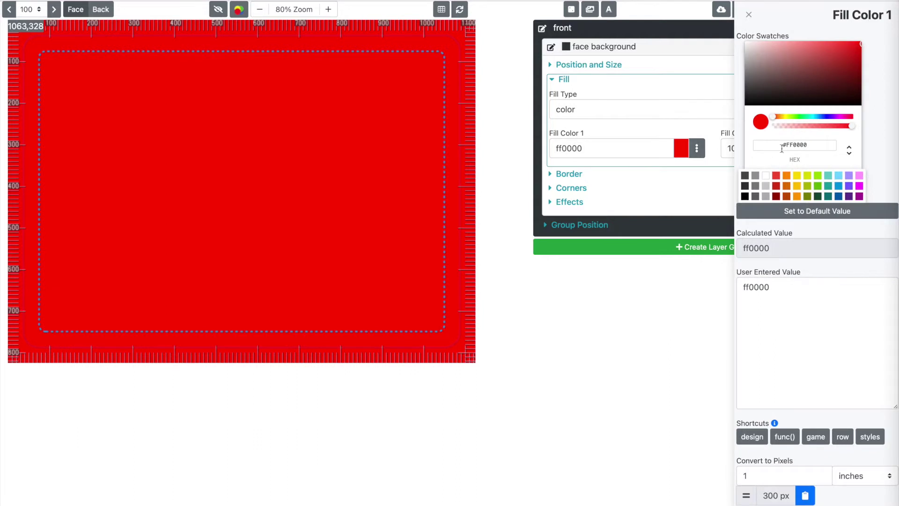
left_click(839, 175)
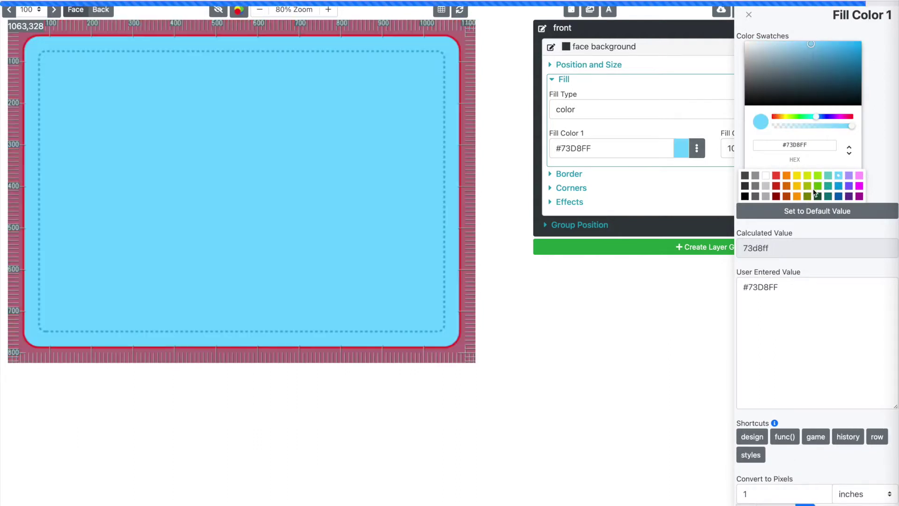
left_click(817, 196)
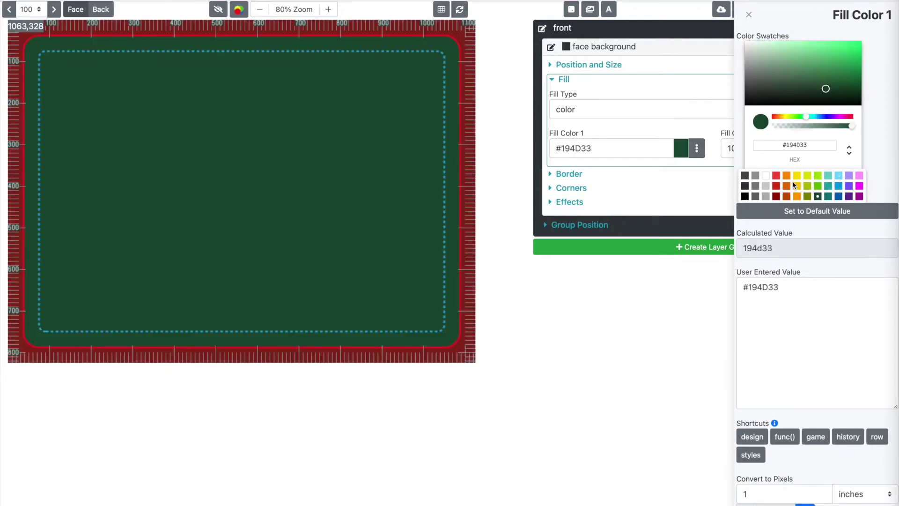
left_click(780, 296)
triple_click(780, 296)
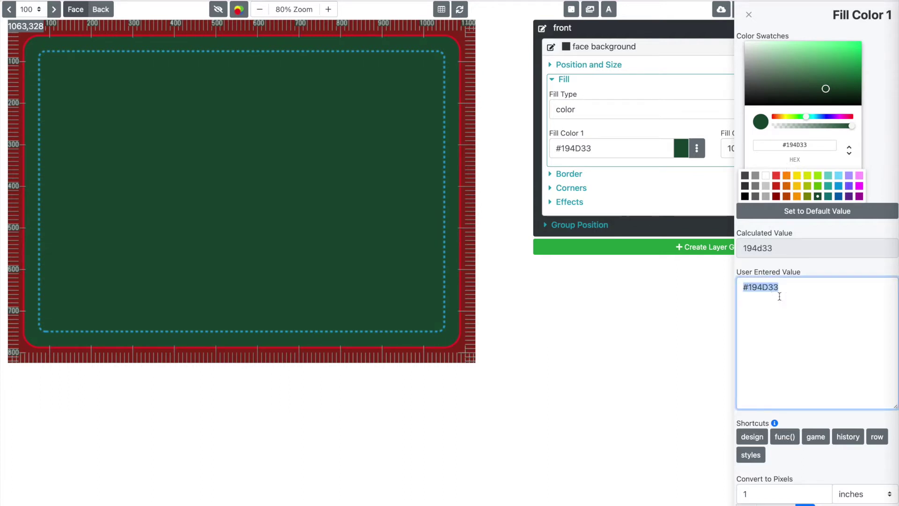
type("ligh")
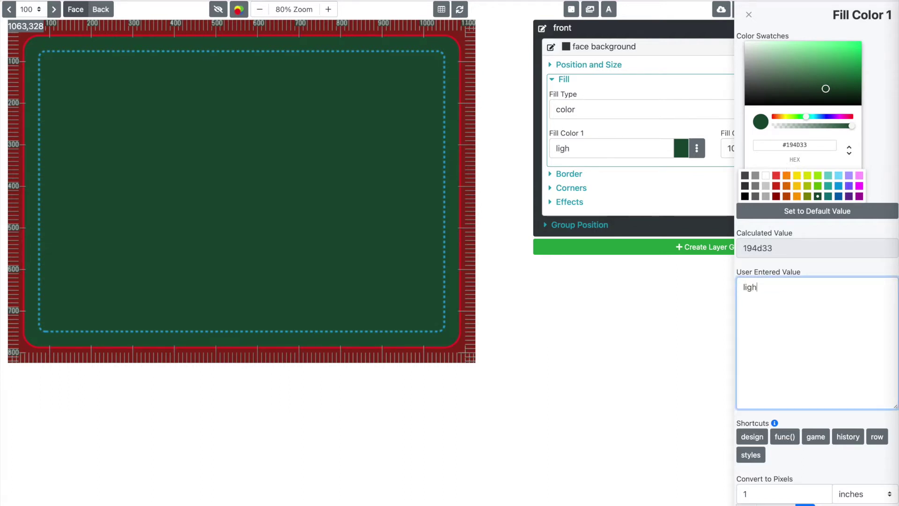
type("tblue")
left_click(791, 274)
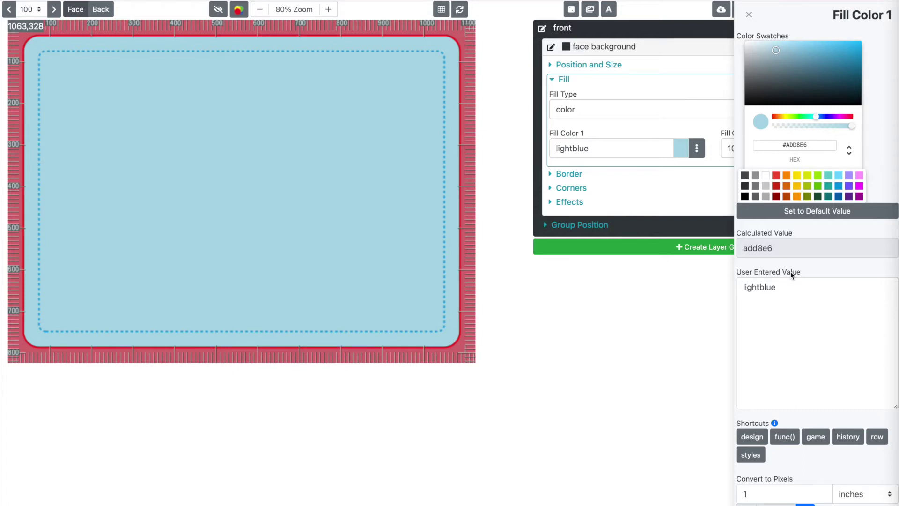
left_click(711, 313)
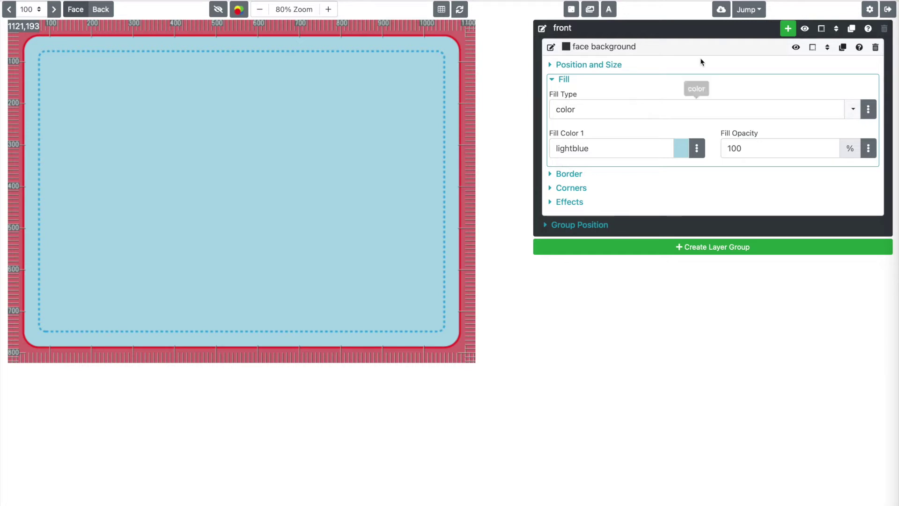
Add a text layer to the front group named card number.
left_click(788, 29)
left_click(809, 167)
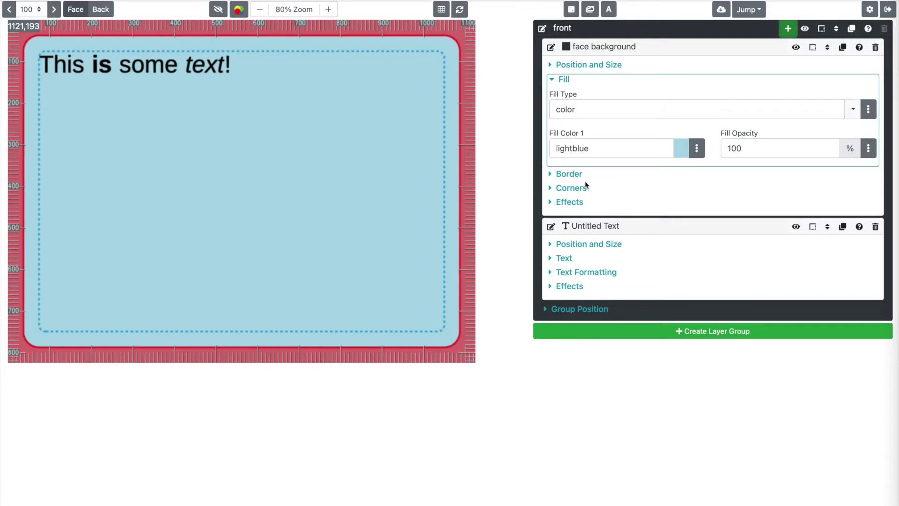
left_click(603, 48)
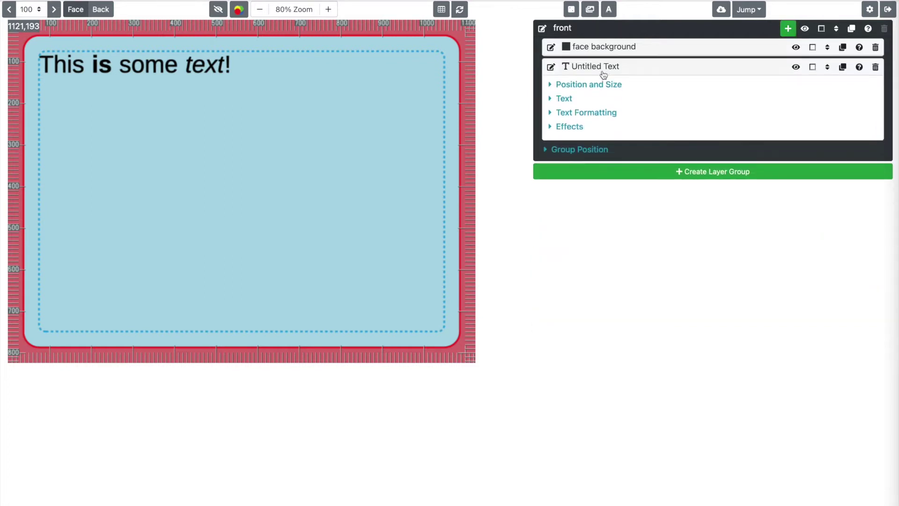
left_click(551, 66)
triple_click(570, 67)
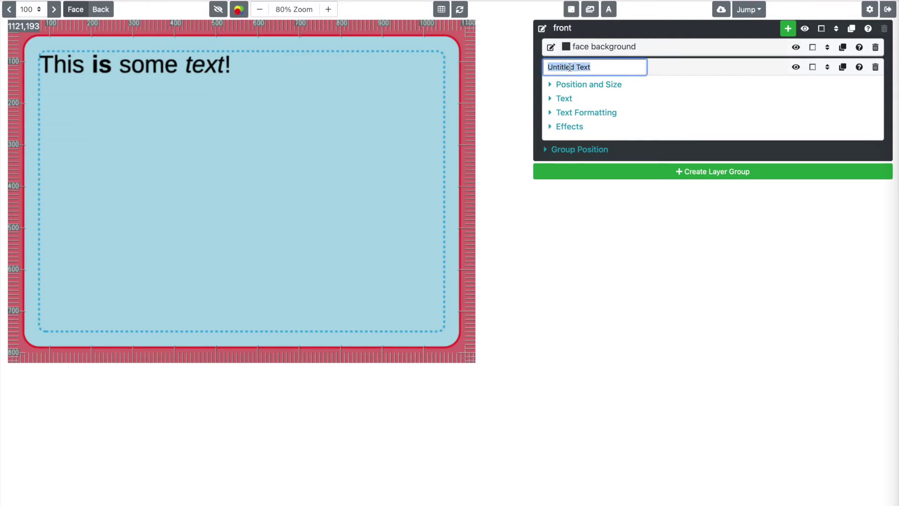
type("card number")
key("Return")
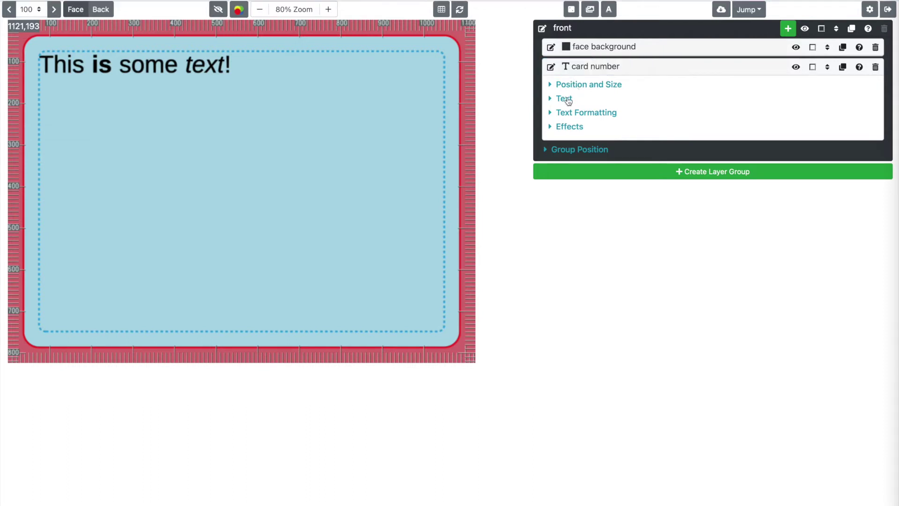
Set the card number layer's text to the {{ row.name }} field.
left_click(568, 99)
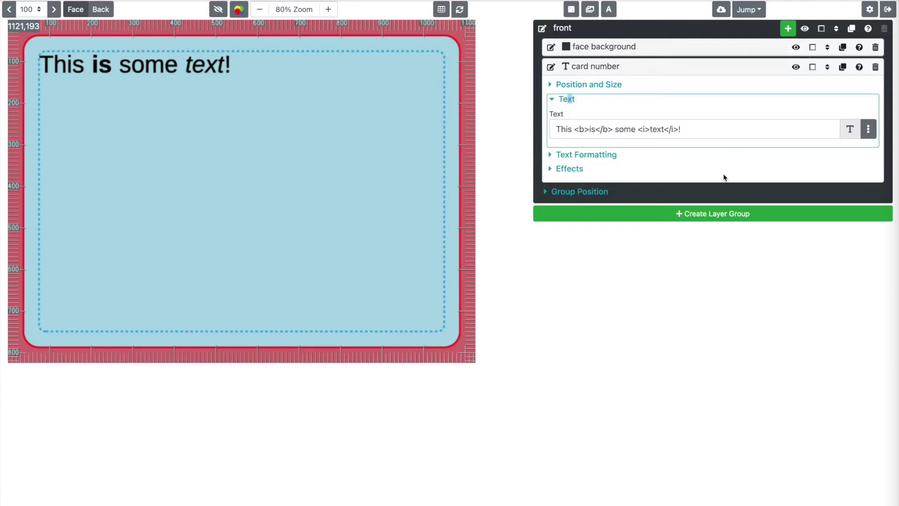
left_click(874, 135)
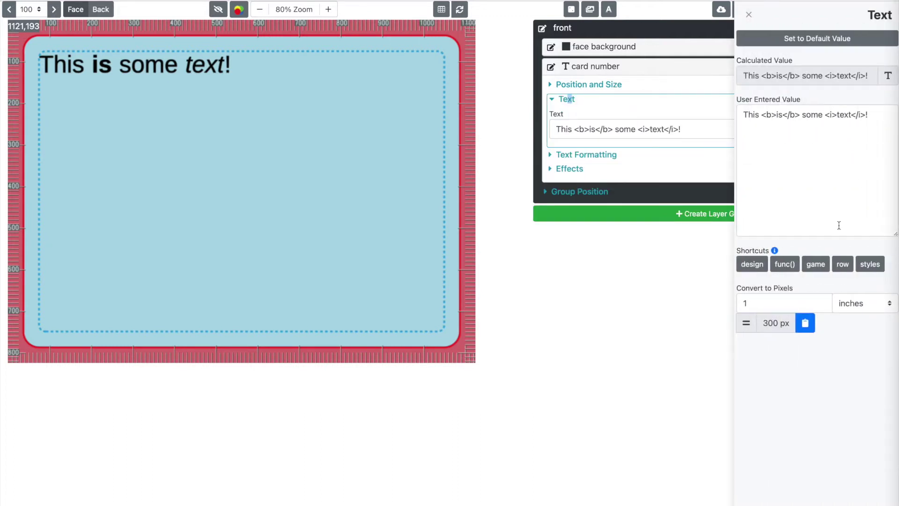
left_click(843, 265)
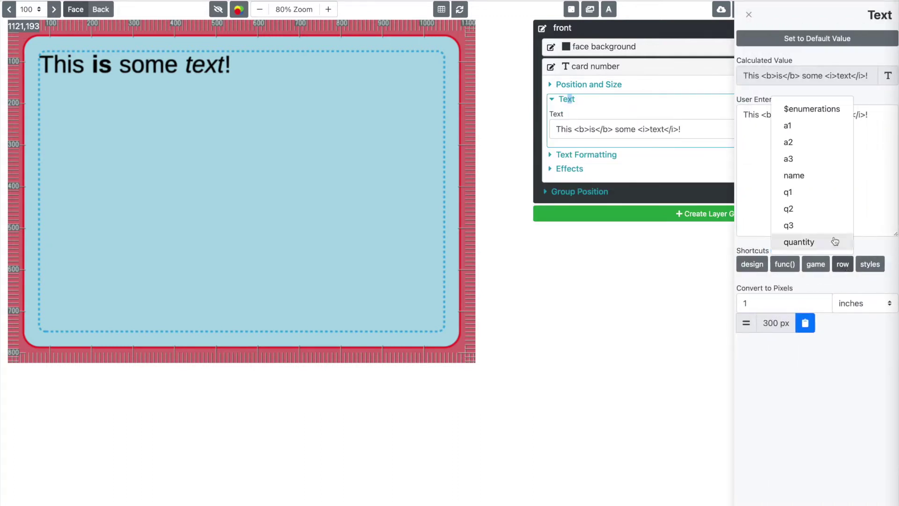
left_click(796, 175)
key("ctrl+a")
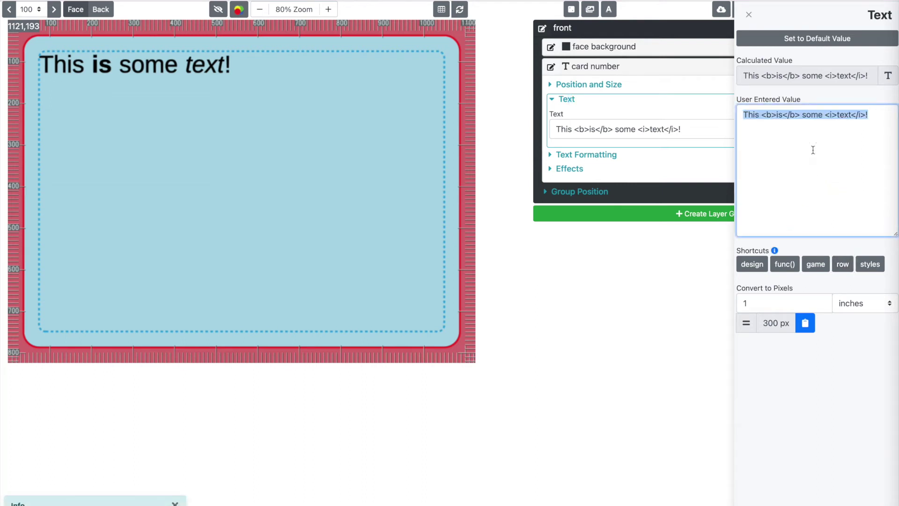
type("{{ row.name }}")
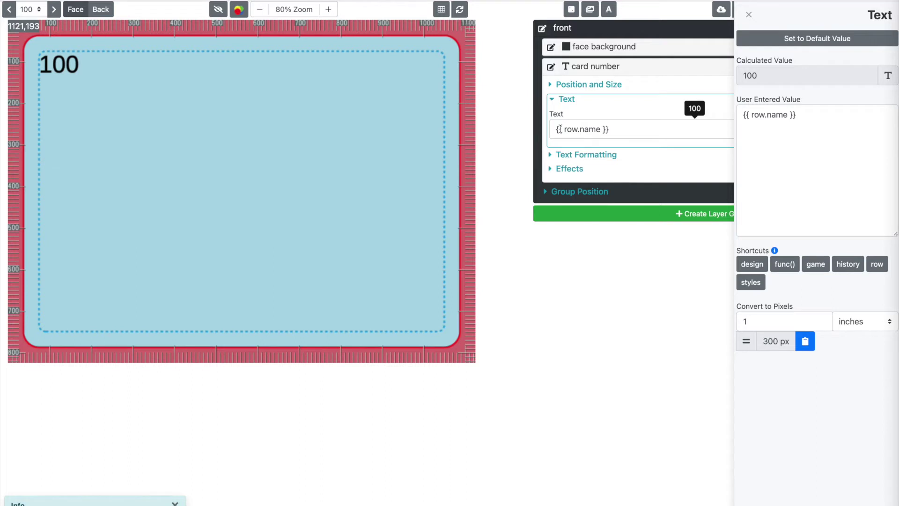
Step through the cards and preview card 102.
left_click(54, 9)
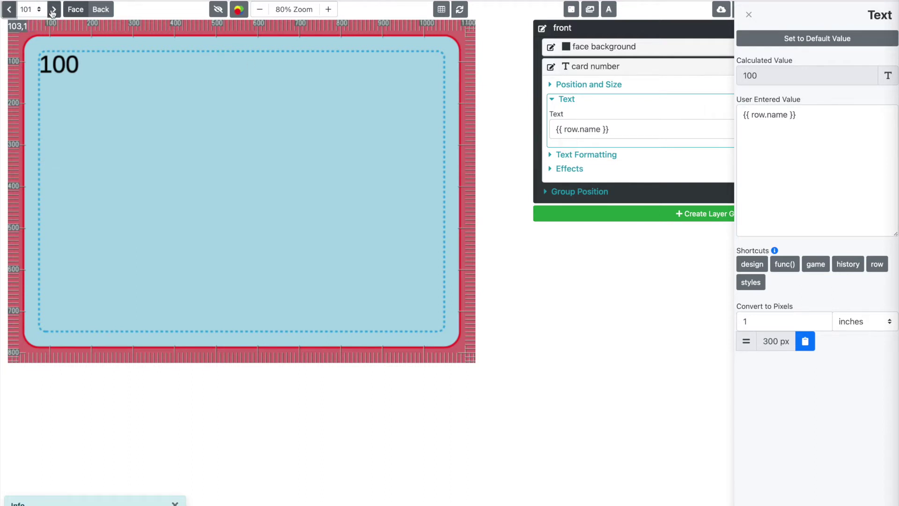
left_click(54, 10)
left_click(8, 10)
left_click(9, 10)
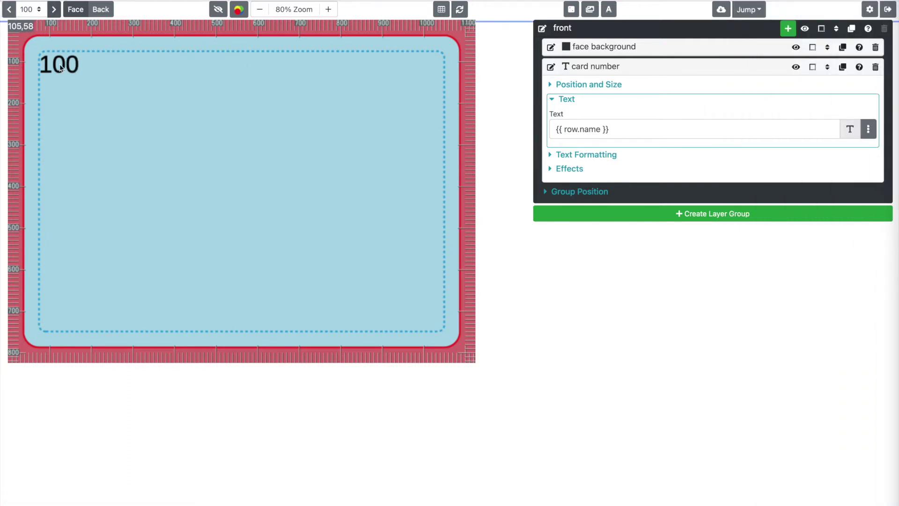
left_click(26, 10)
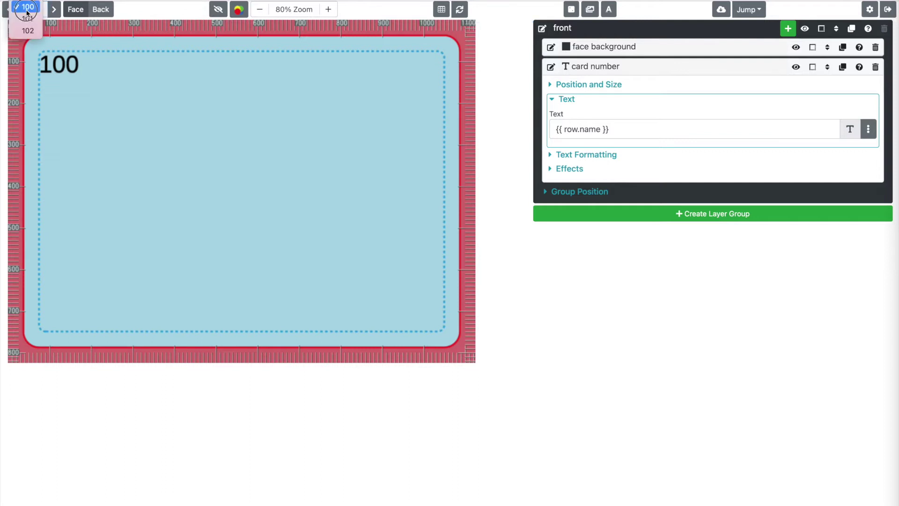
left_click(79, 74)
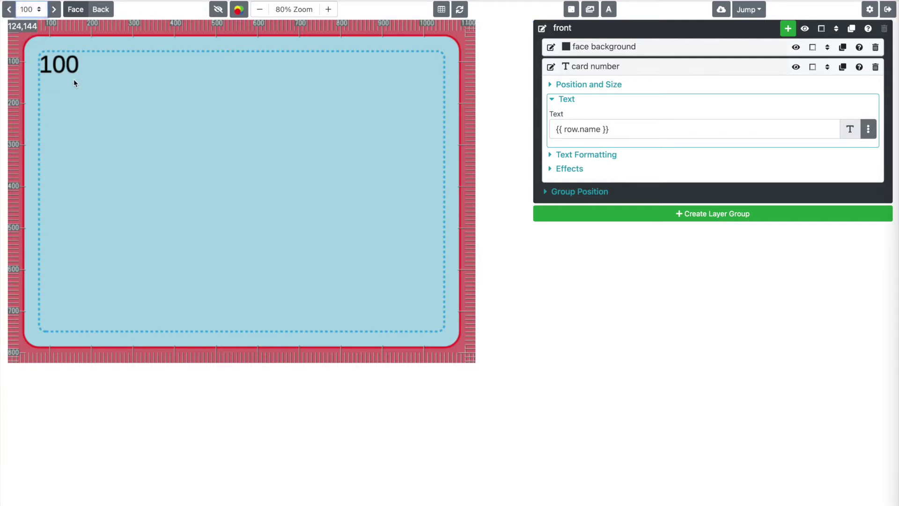
left_click(33, 11)
left_click(28, 31)
Align the card number text right horizontally and bottom vertically.
left_click(595, 157)
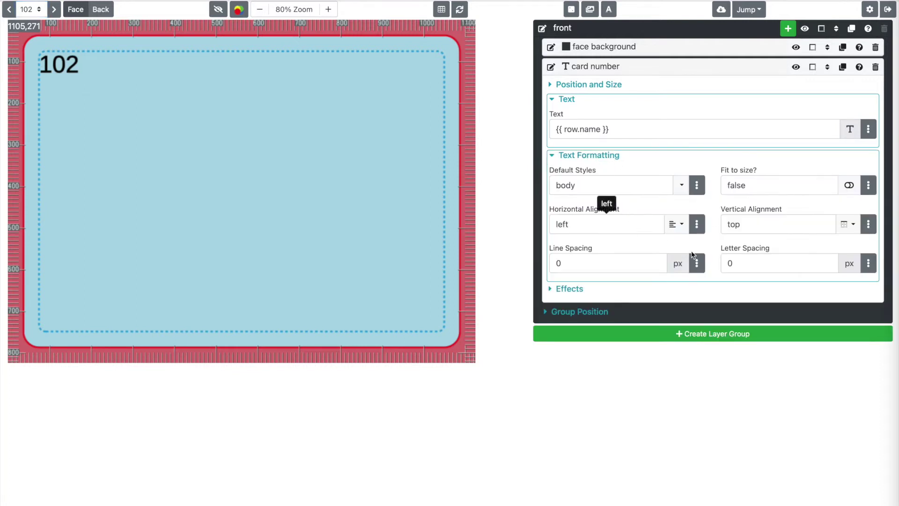
left_click(676, 224)
left_click(660, 282)
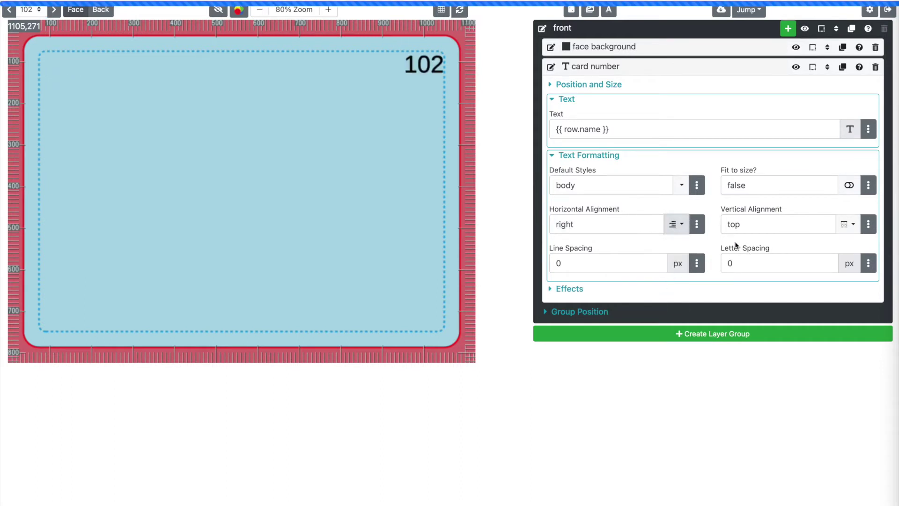
left_click(847, 223)
left_click(819, 281)
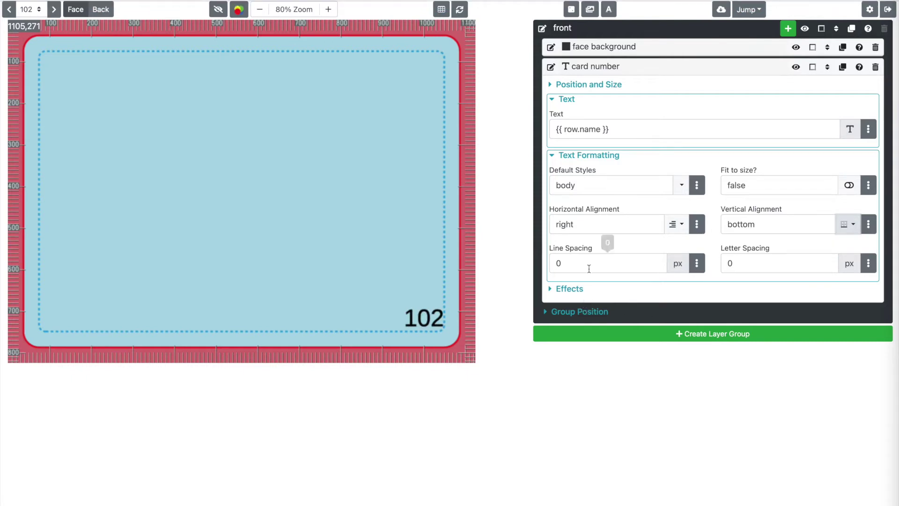
Replace the body default style with card_number.
left_click(594, 187)
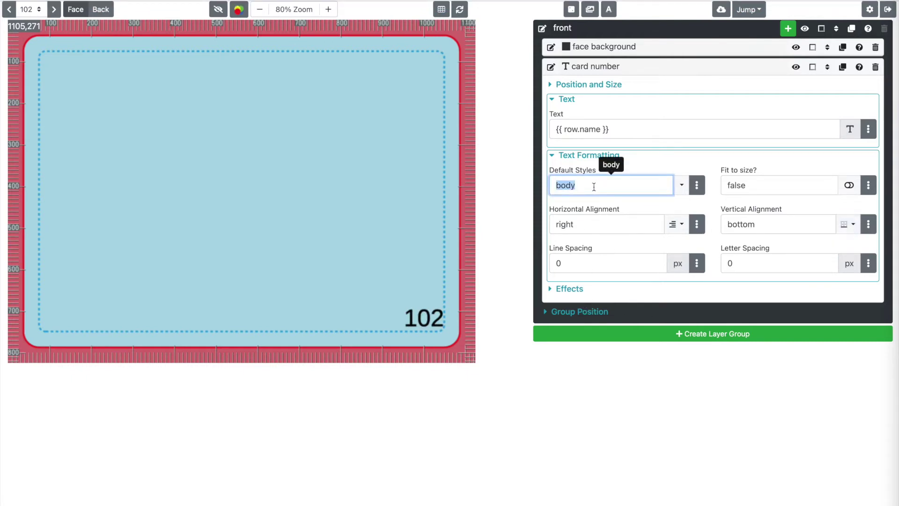
type("card_number")
left_click(579, 173)
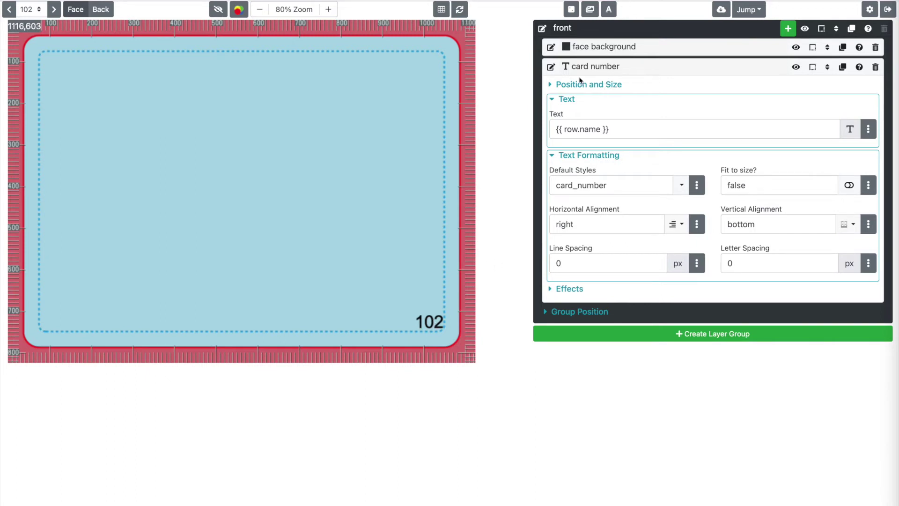
double_click(580, 192)
key("ctrl+c")
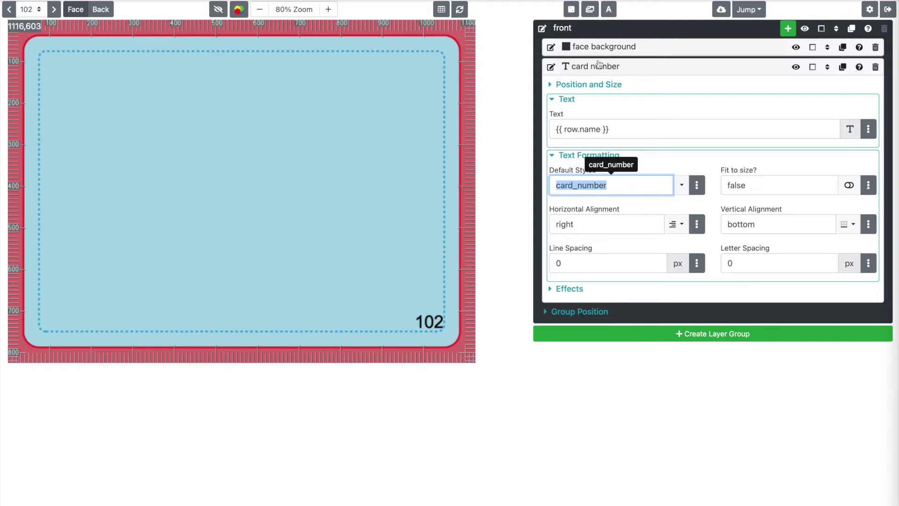
Create a text style named card_number with a 25 px font size.
left_click(611, 11)
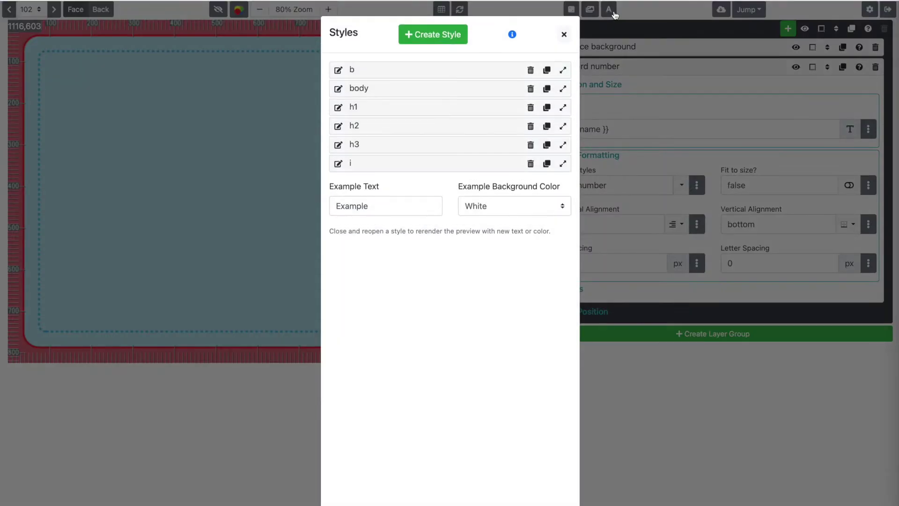
left_click(436, 34)
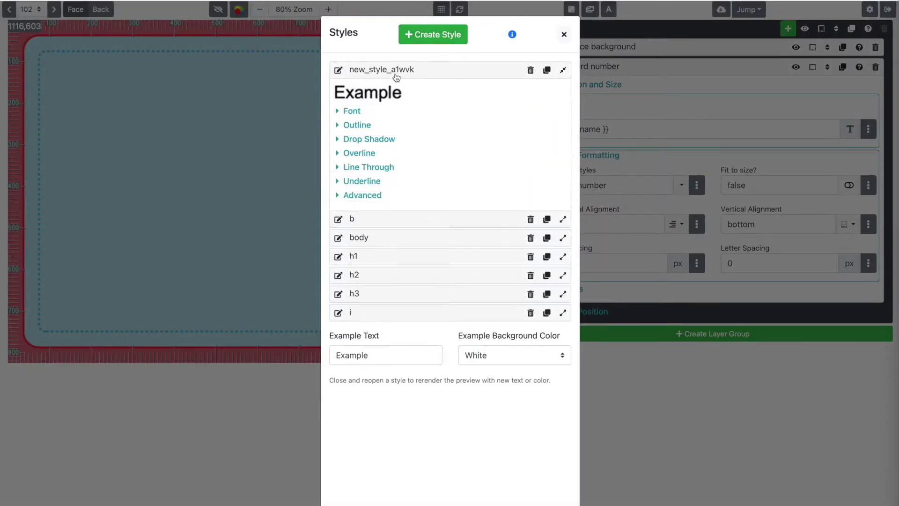
left_click(338, 70)
key("ctrl+v")
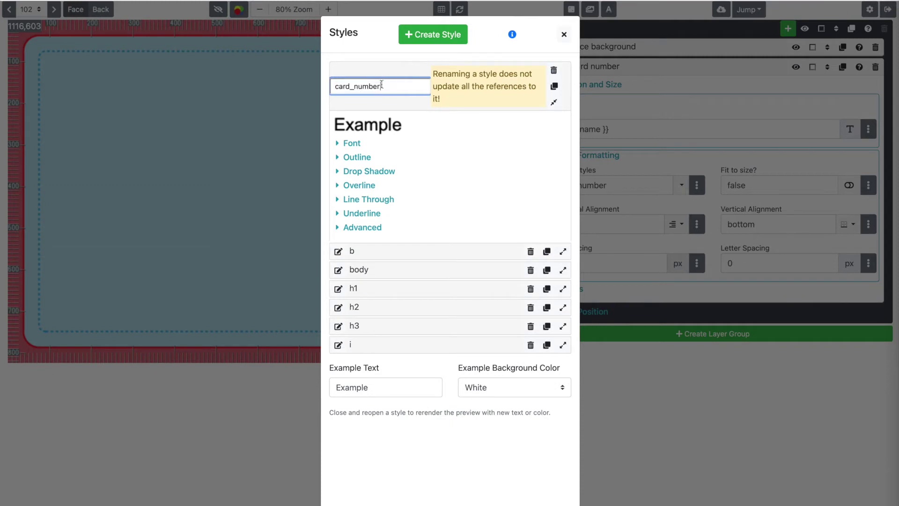
key("Return")
left_click(364, 73)
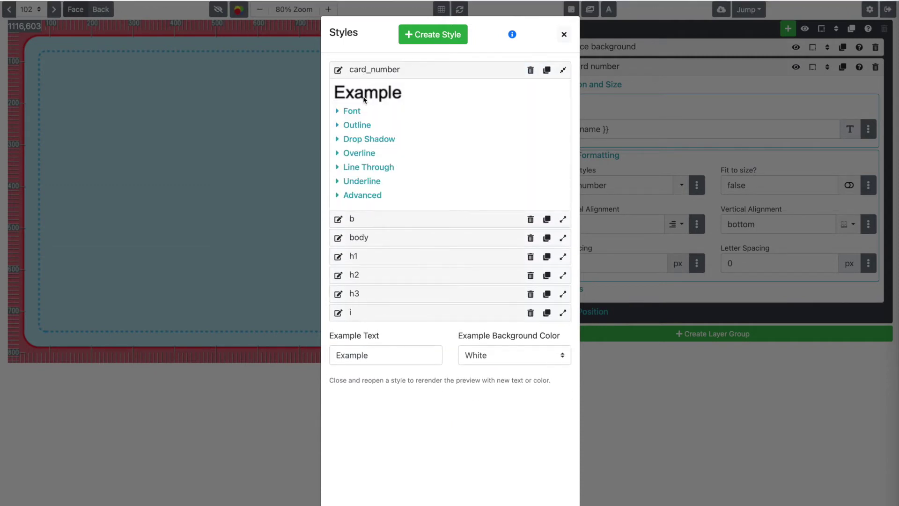
left_click(355, 111)
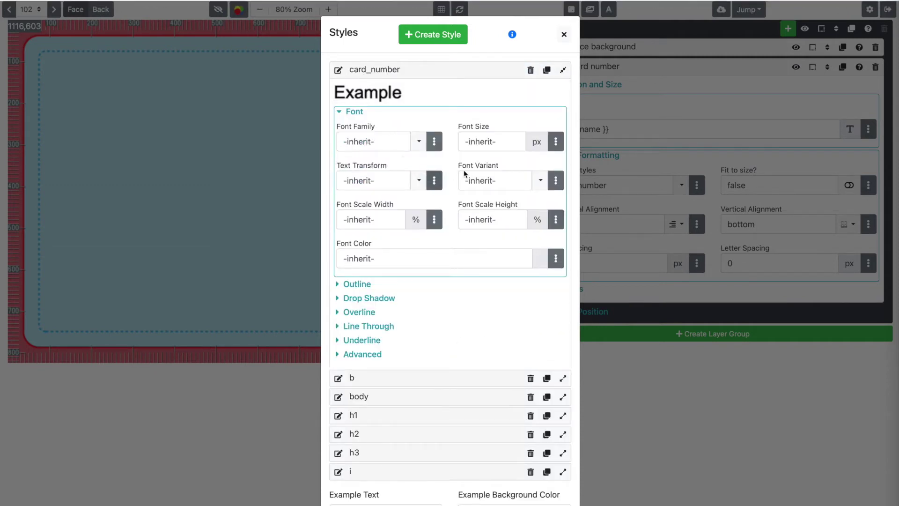
left_click(503, 143)
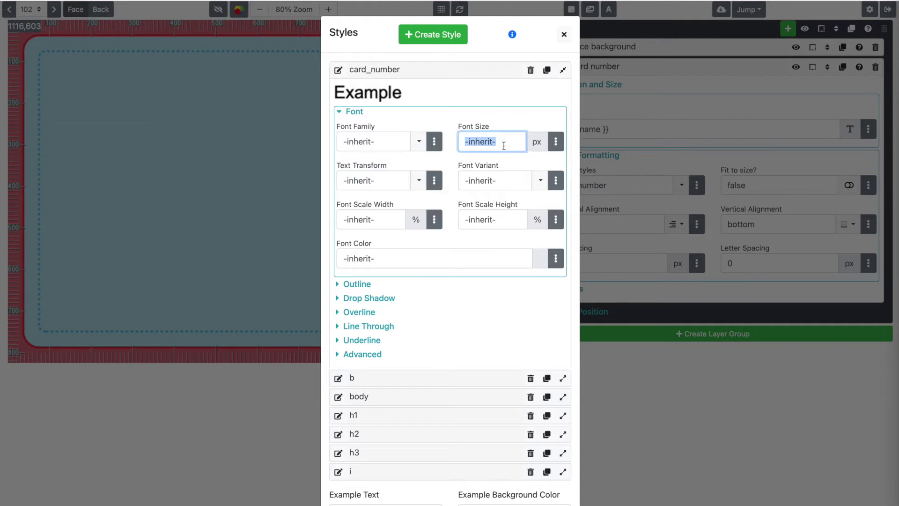
type("25")
key("Tab")
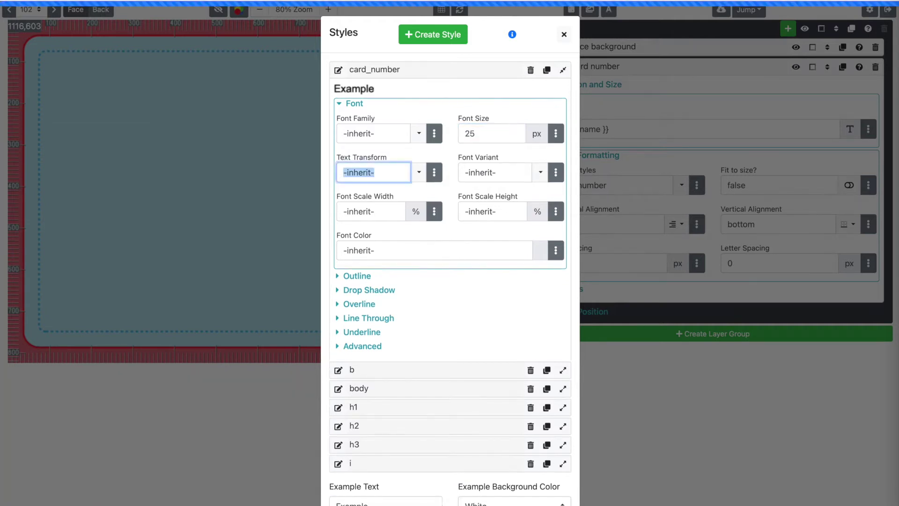
Set the card_number style's font colour to darkred.
left_click(393, 248)
triple_click(403, 251)
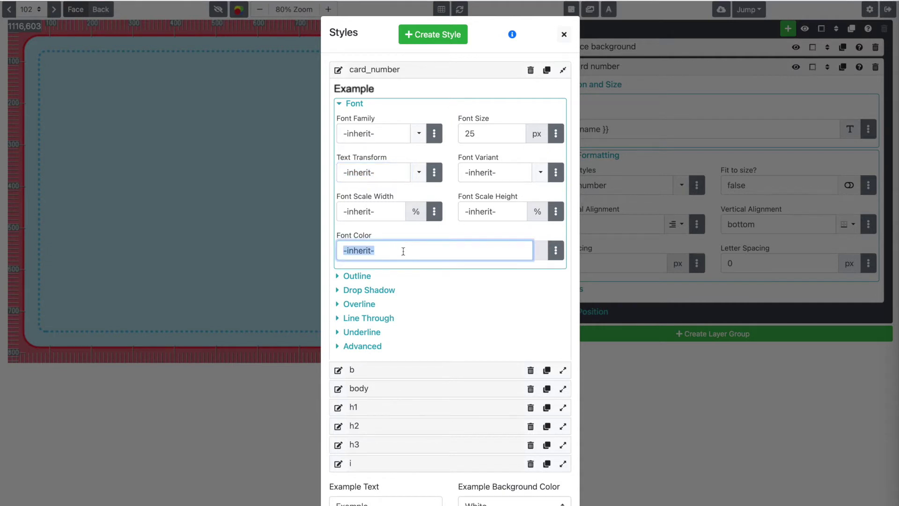
type("darker")
key("BackSpace")
type("er")
left_click(376, 251)
key("BackSpace")
key("BackSpace")
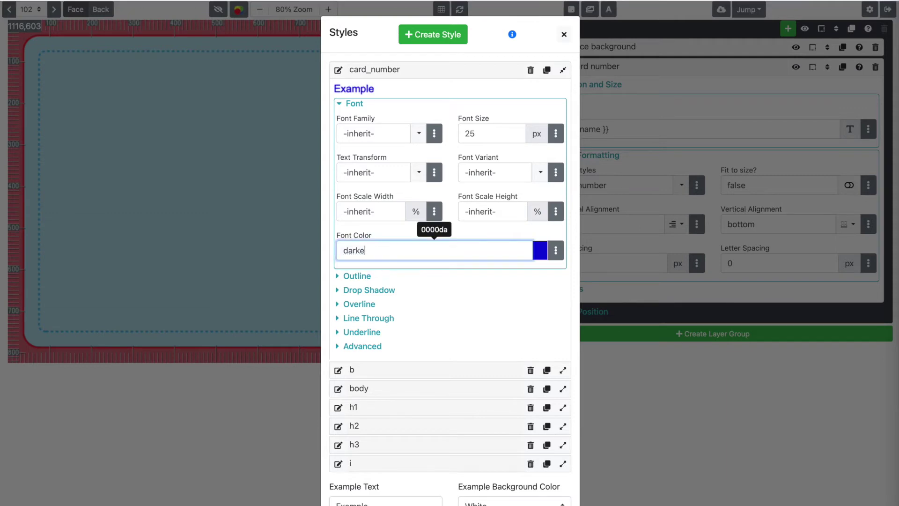
type("red")
left_click(367, 234)
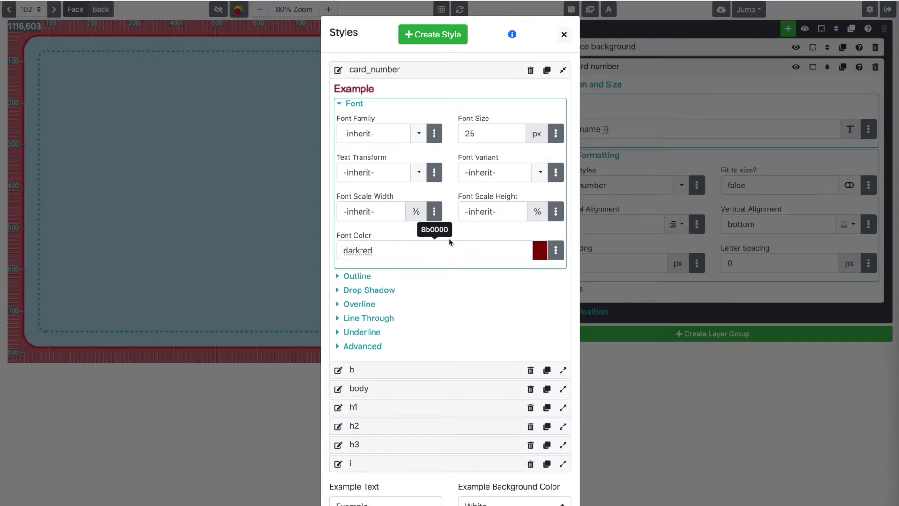
left_click(564, 35)
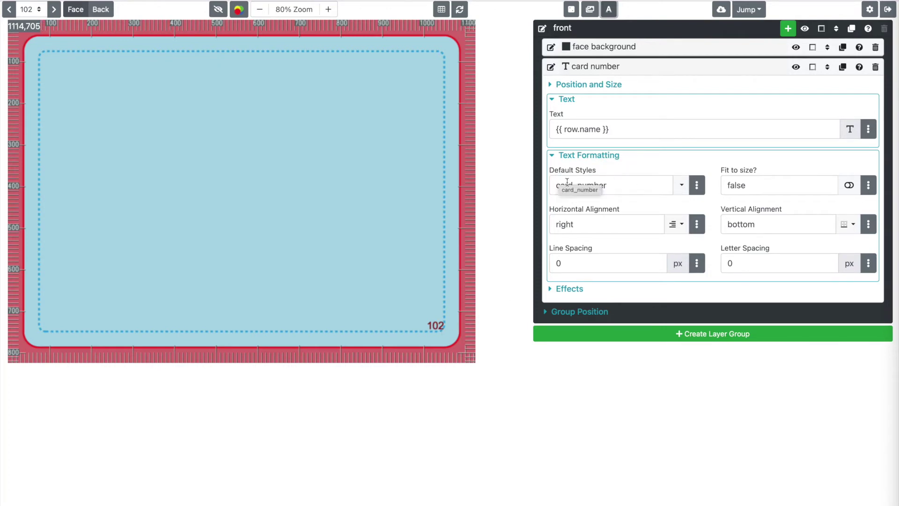
Try the body style, switch back to card_number, and collapse the card number layer.
left_click(681, 185)
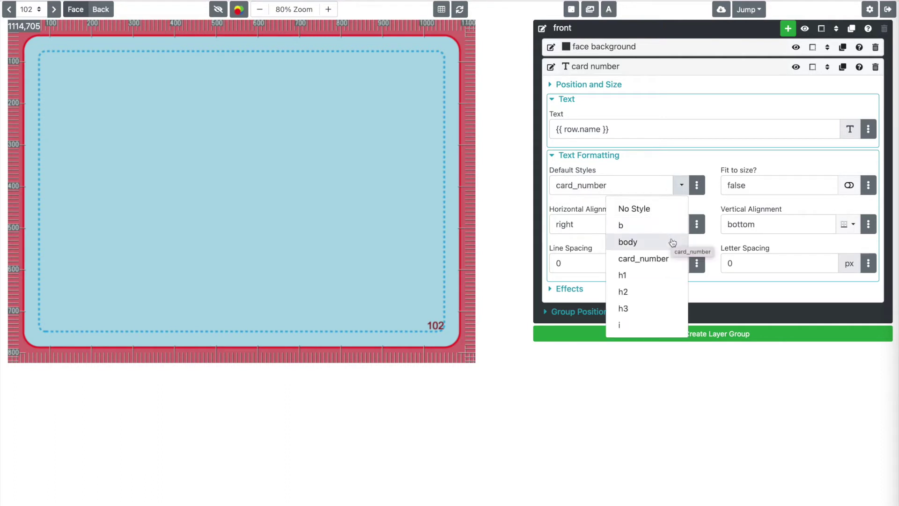
left_click(673, 241)
left_click(681, 185)
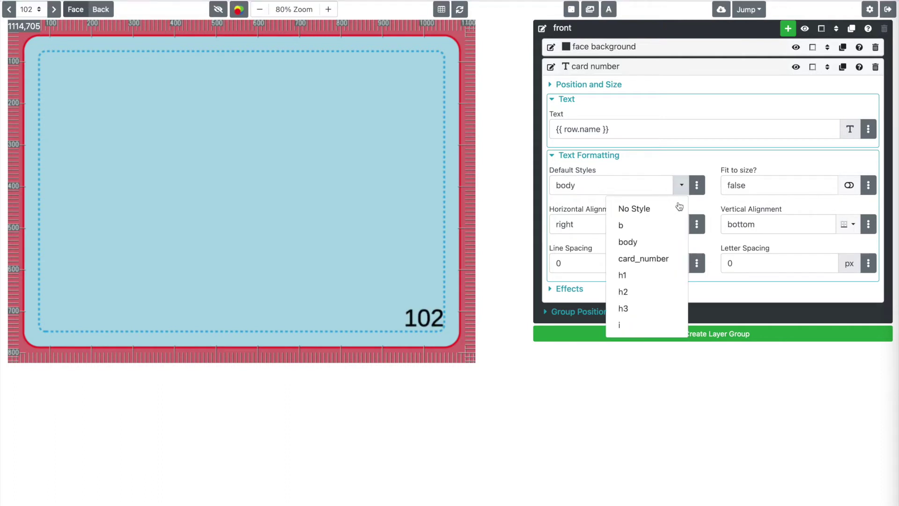
left_click(667, 262)
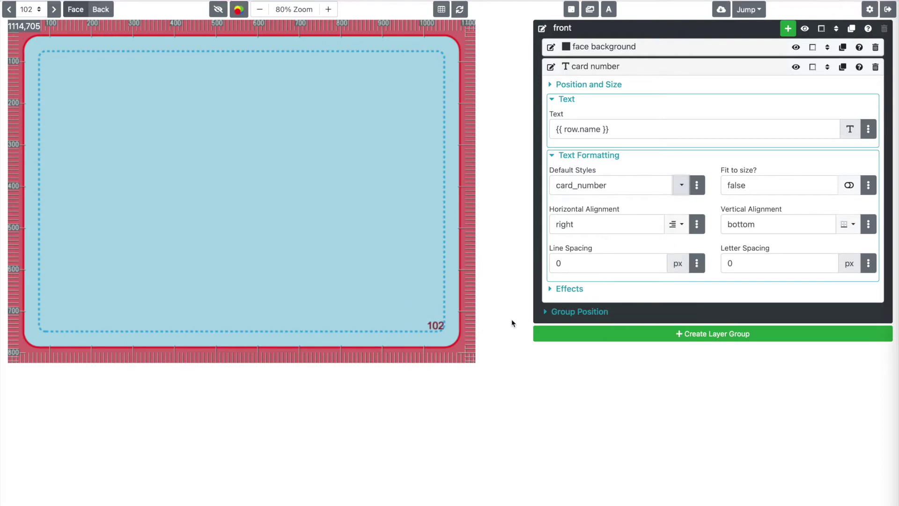
left_click(632, 70)
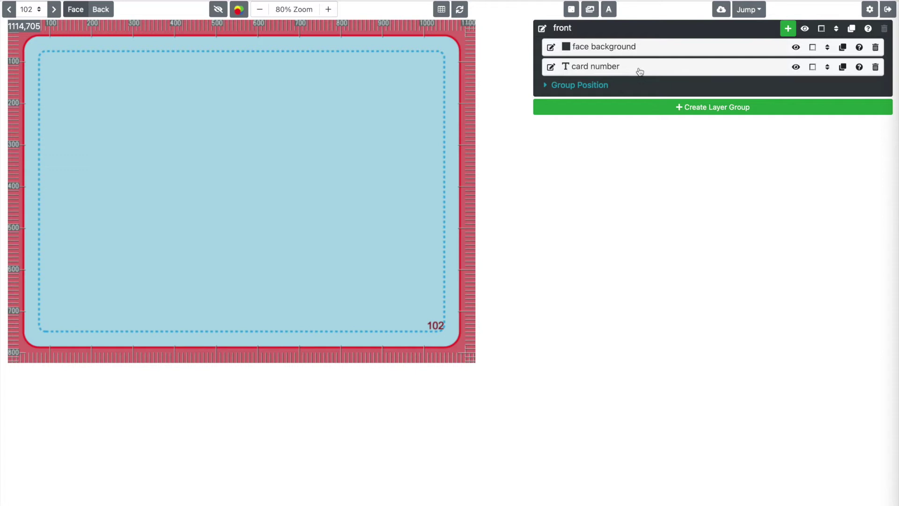
Add a simple table to the card front and set it to 5 columns.
left_click(788, 29)
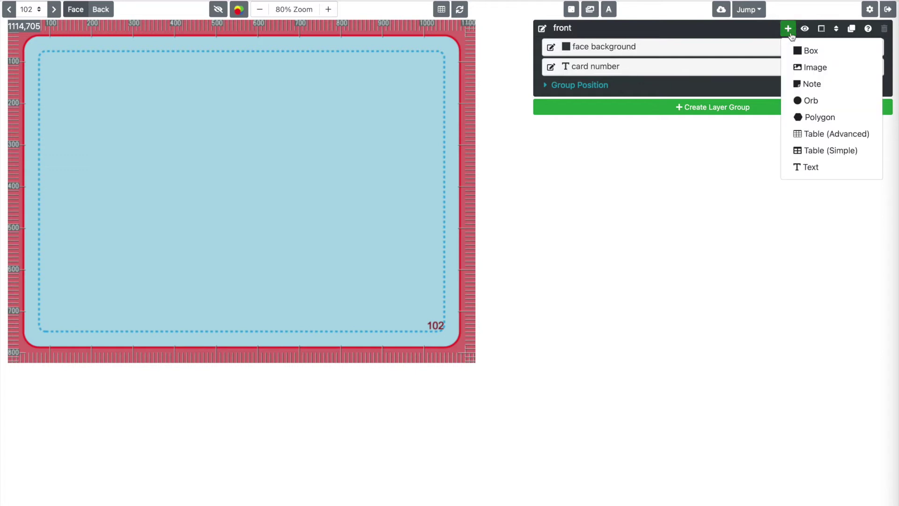
left_click(823, 158)
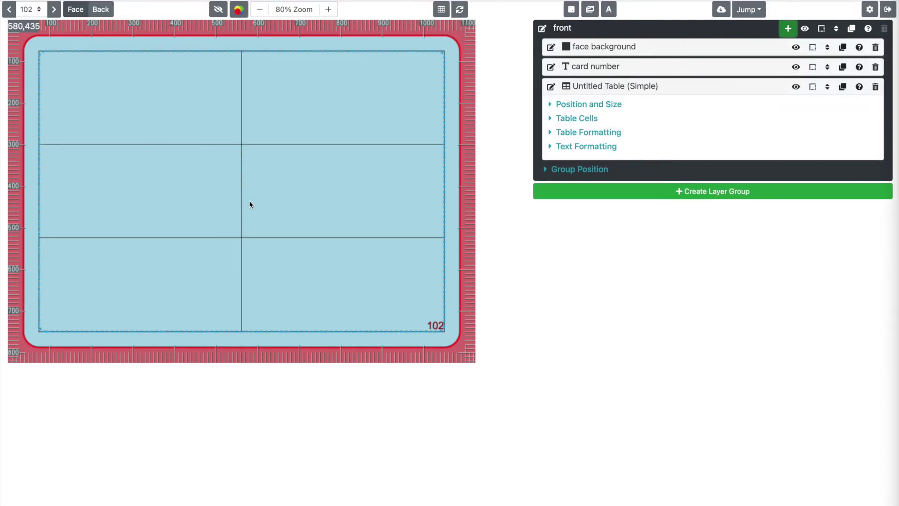
left_click(593, 121)
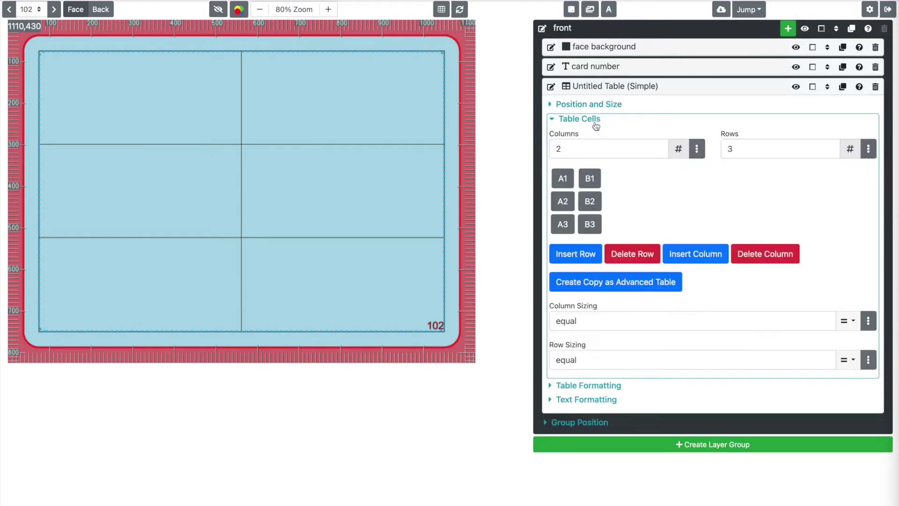
left_click(565, 149)
left_click(754, 144)
left_click(608, 146)
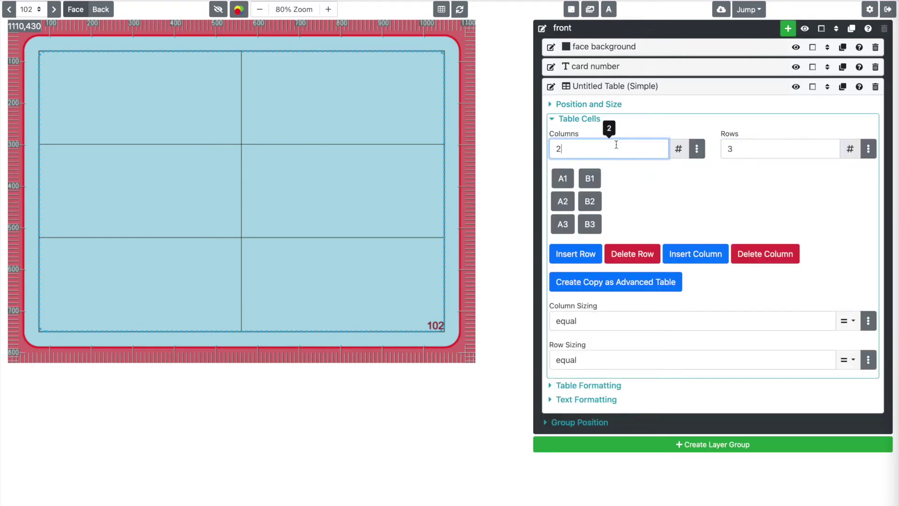
key("ctrl+a")
type("5")
key("Return")
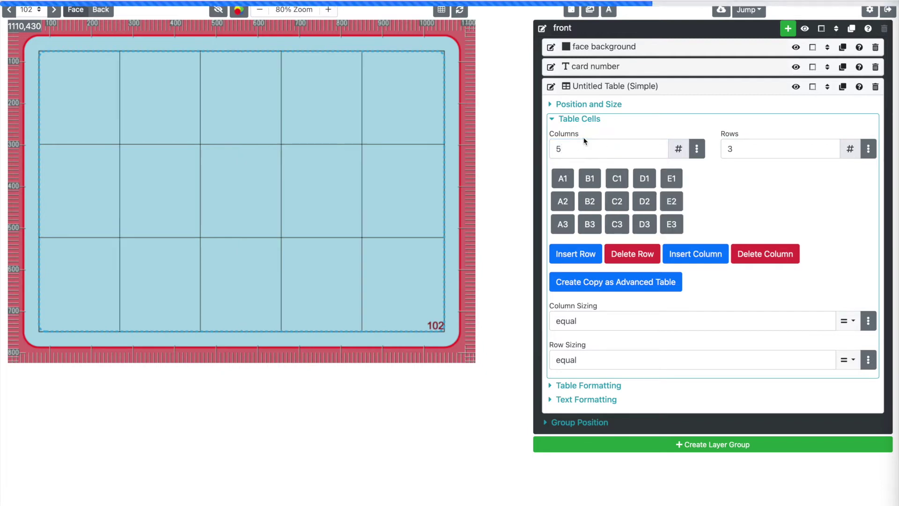
Change the table back to 2 columns.
left_click(582, 151)
key("ctrl+a")
type("2")
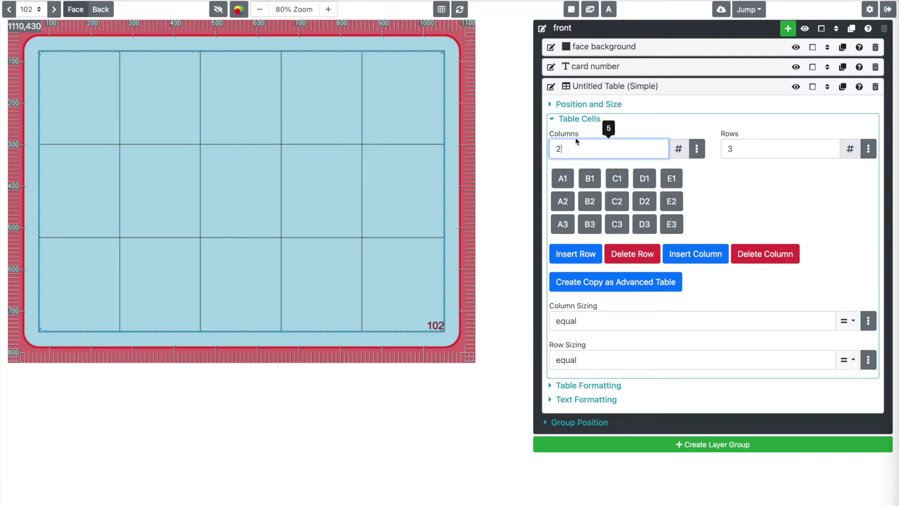
key("Return")
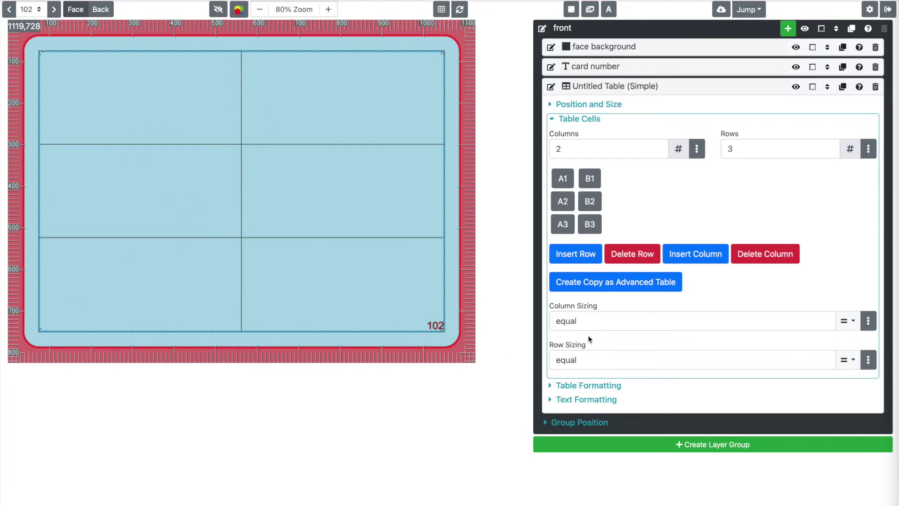
left_click(847, 320)
Switch Column Sizing to manual and set Column Widths to 100,0.
left_click(812, 361)
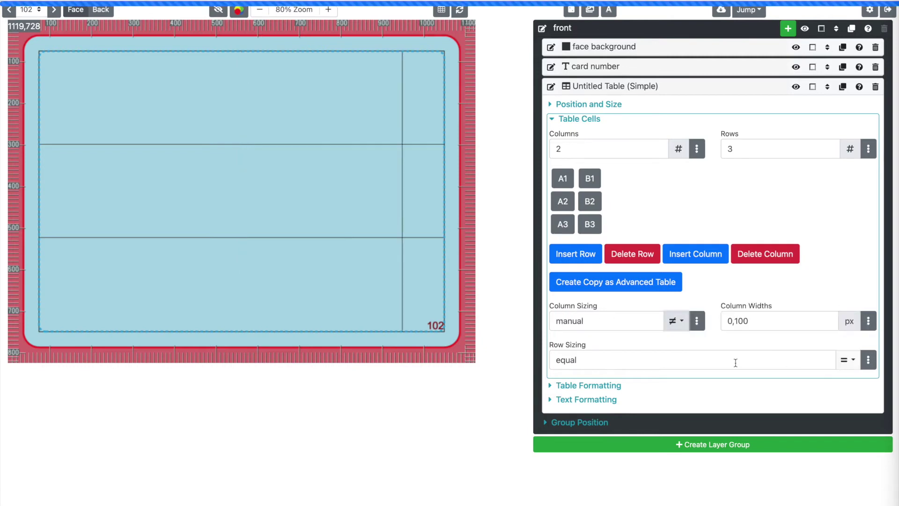
left_click(759, 322)
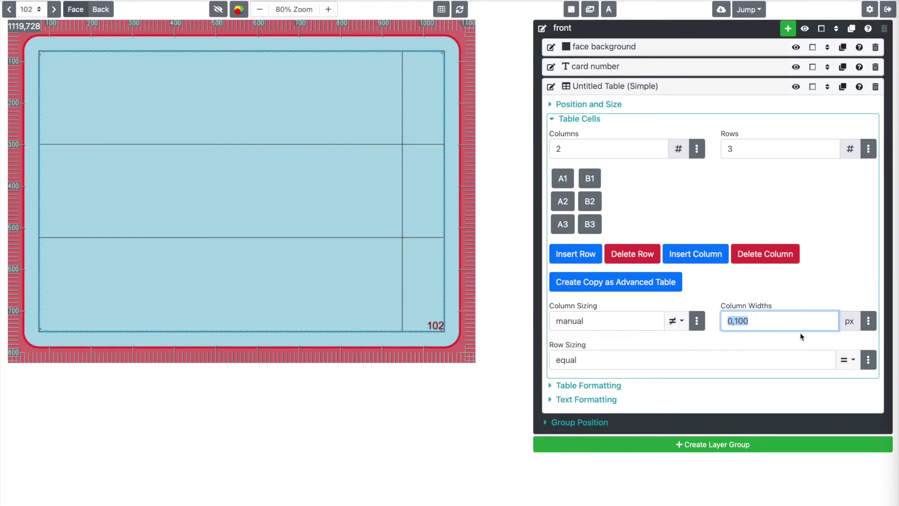
type("100")
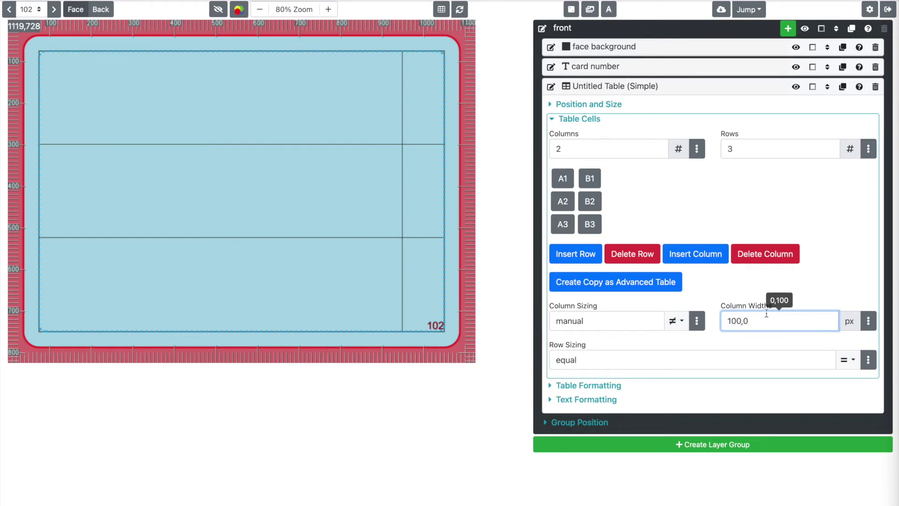
left_click(291, 266)
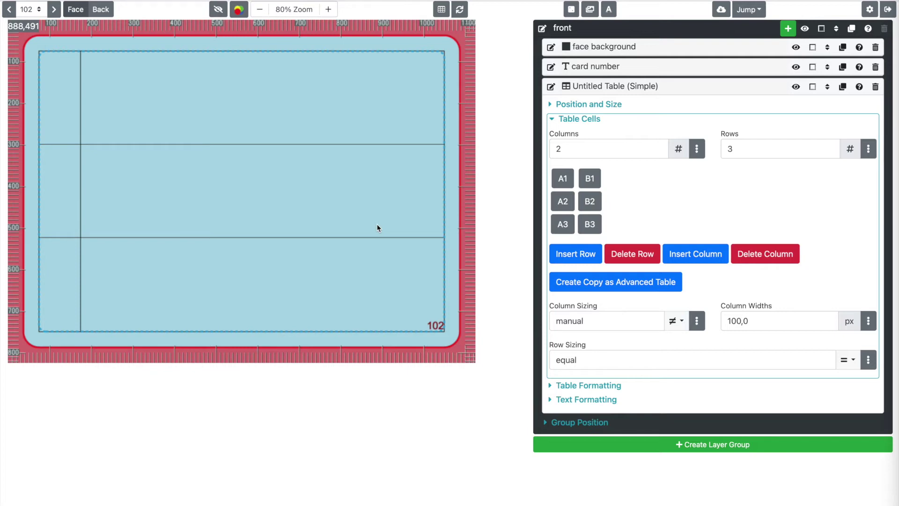
Remove the invalid 200 so Column Widths read 100,0 again.
left_click(765, 317)
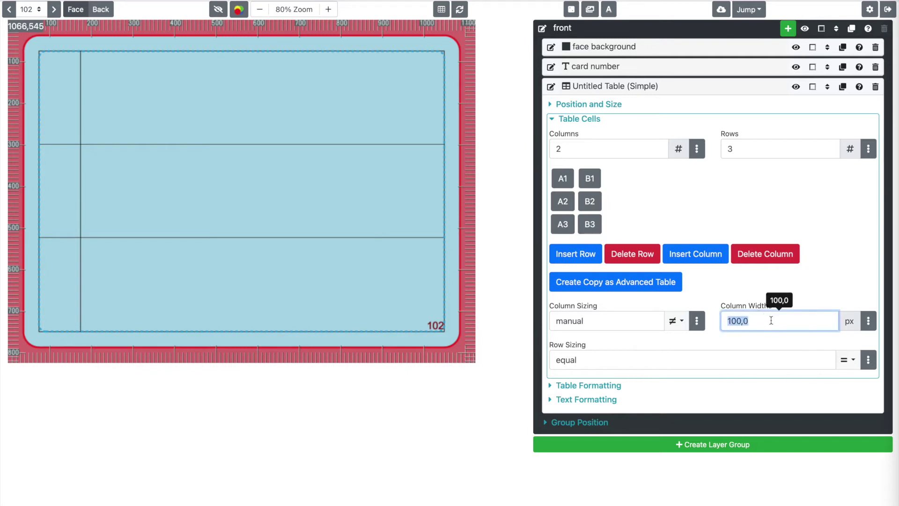
left_click(771, 321)
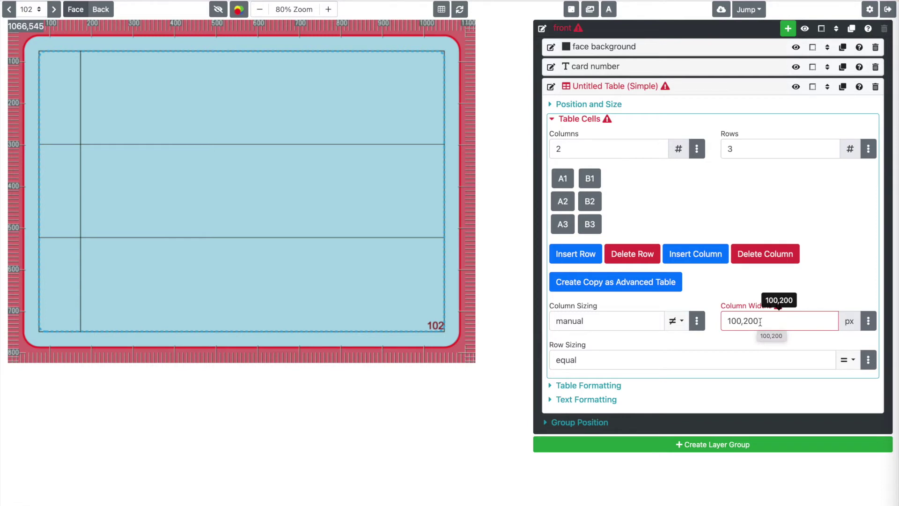
left_click(764, 327)
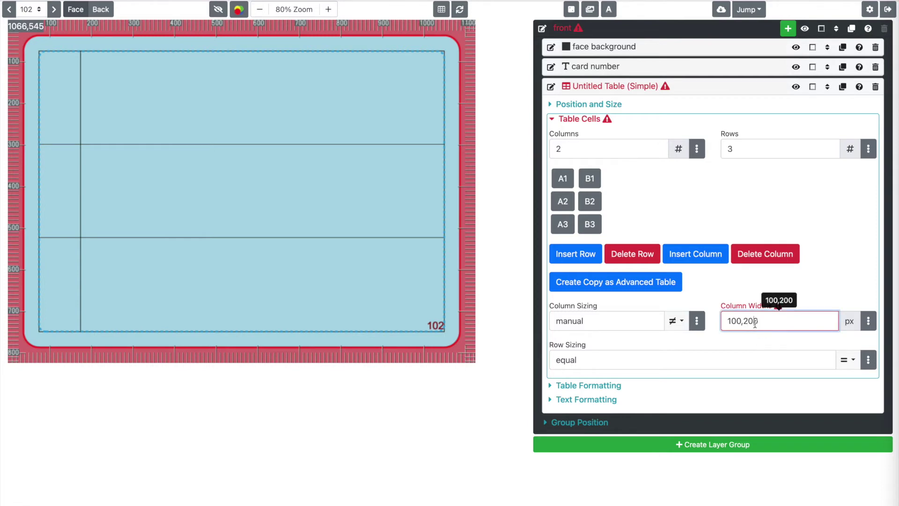
double_click(755, 323)
key("Right")
key("Left")
key("BackSpace")
key("BackSpace")
left_click(756, 308)
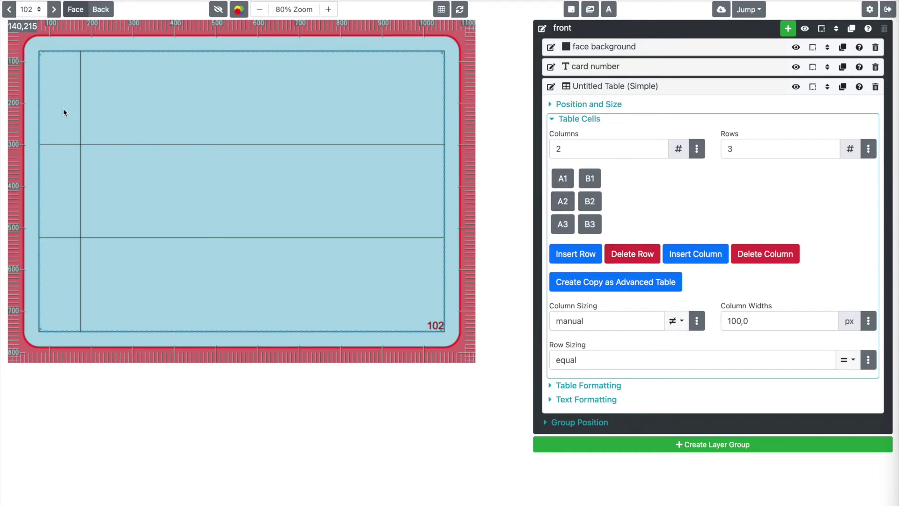
Label cells A1, A2 and A3 with A, B and C.
left_click(564, 179)
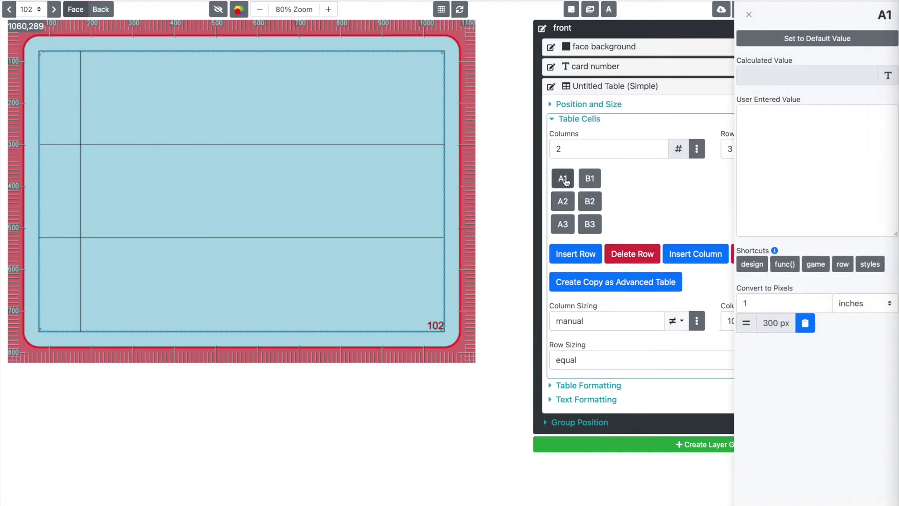
left_click(837, 179)
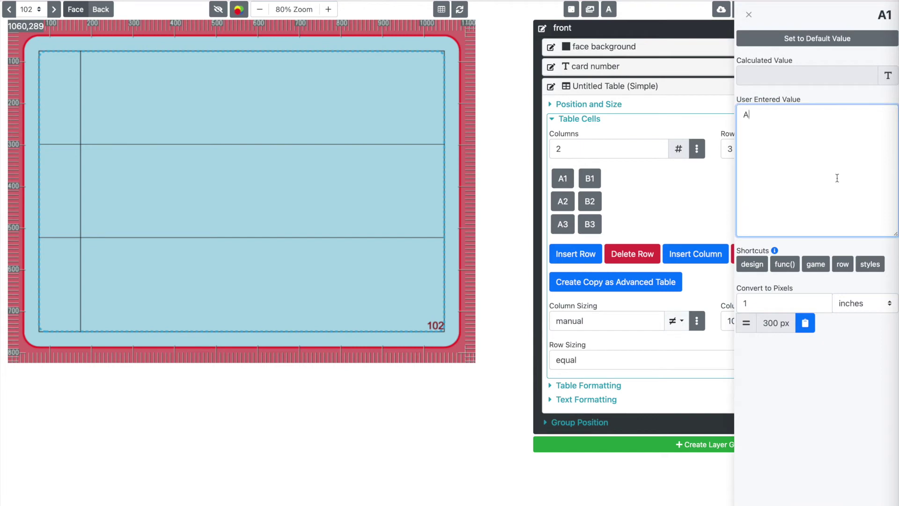
type("A")
left_click(563, 201)
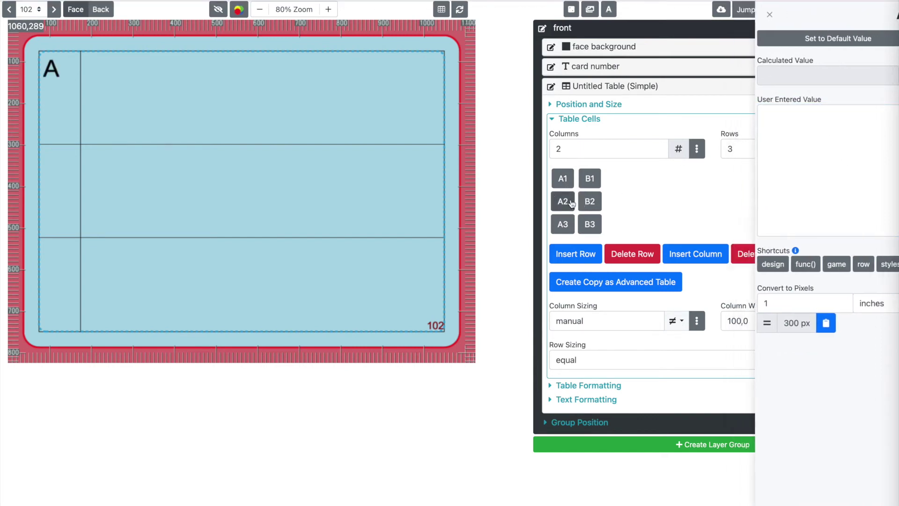
left_click(765, 166)
type("B")
left_click(563, 224)
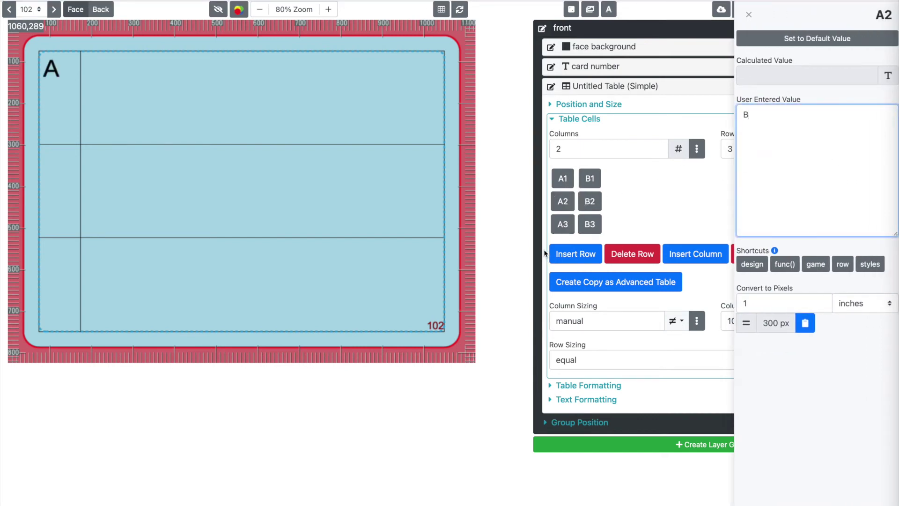
left_click(809, 170)
type("C")
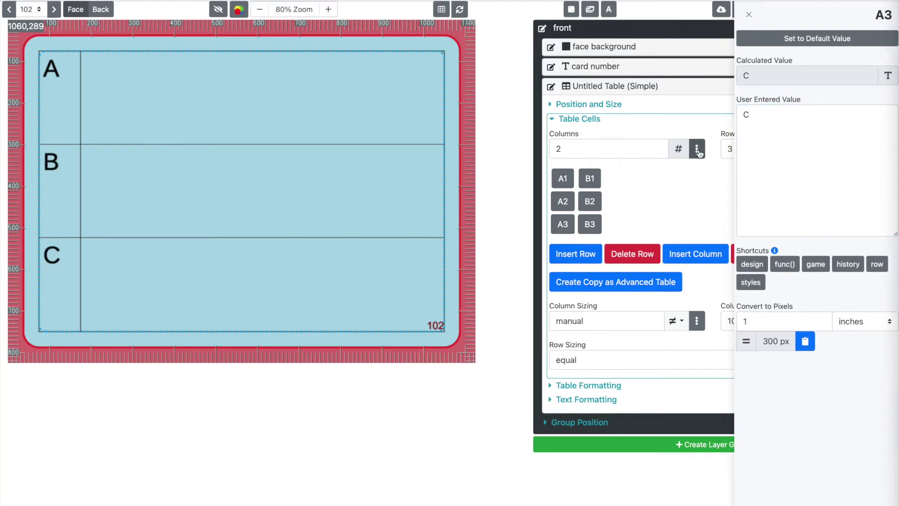
Insert {{ row.q1 }} into cell B1 and {{ row.q2 }} into cell B2.
left_click(601, 185)
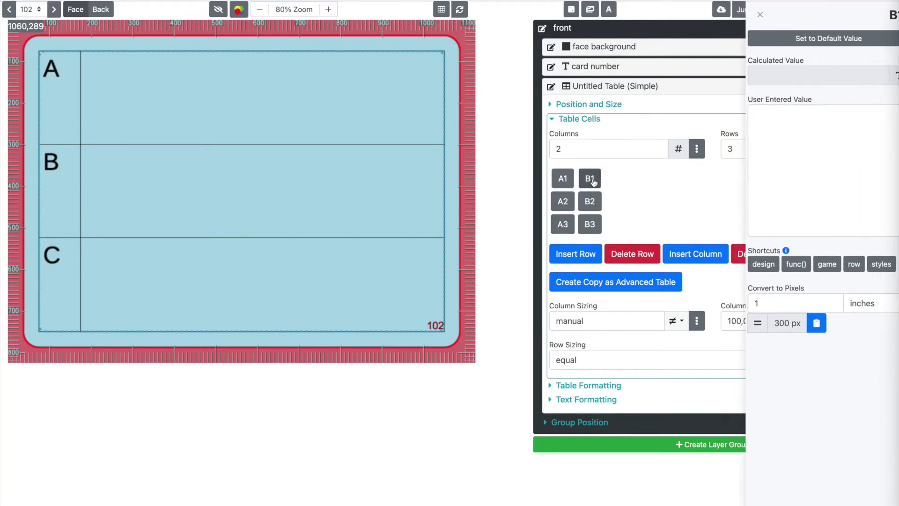
left_click(807, 161)
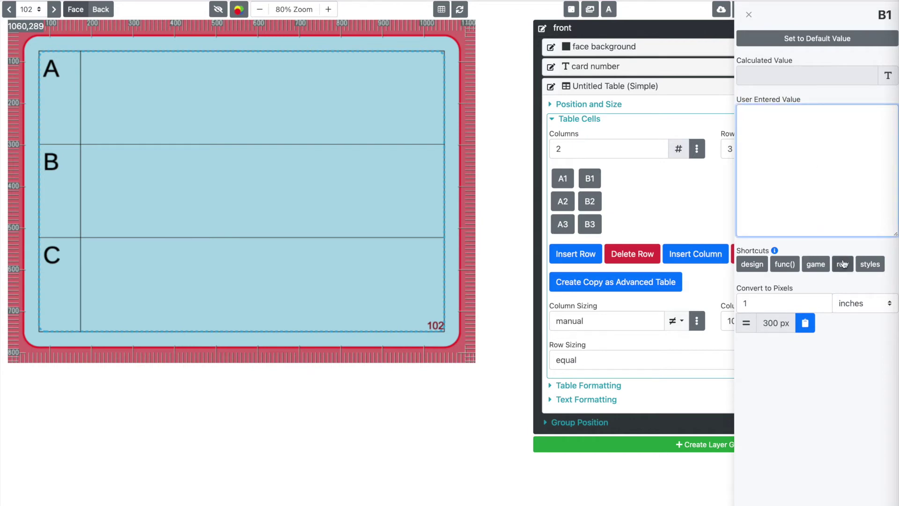
left_click(843, 265)
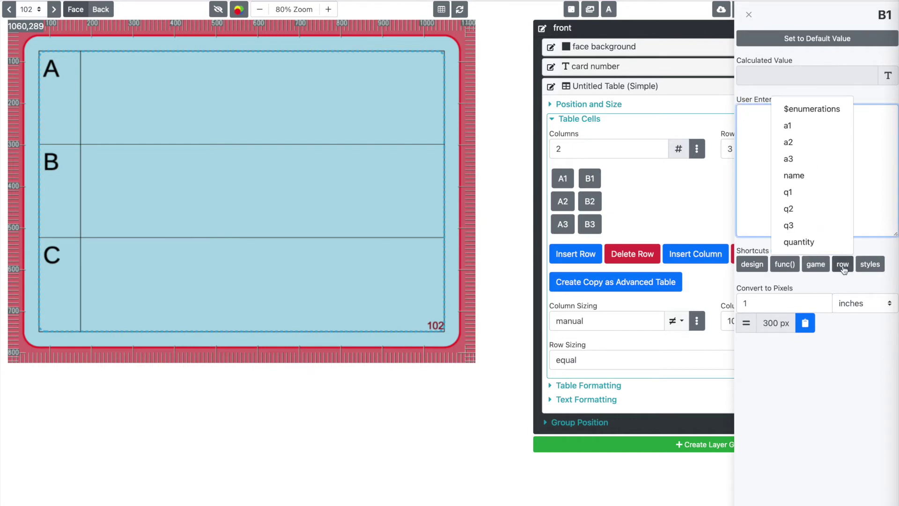
left_click(807, 192)
type("{{ row.q1 }}")
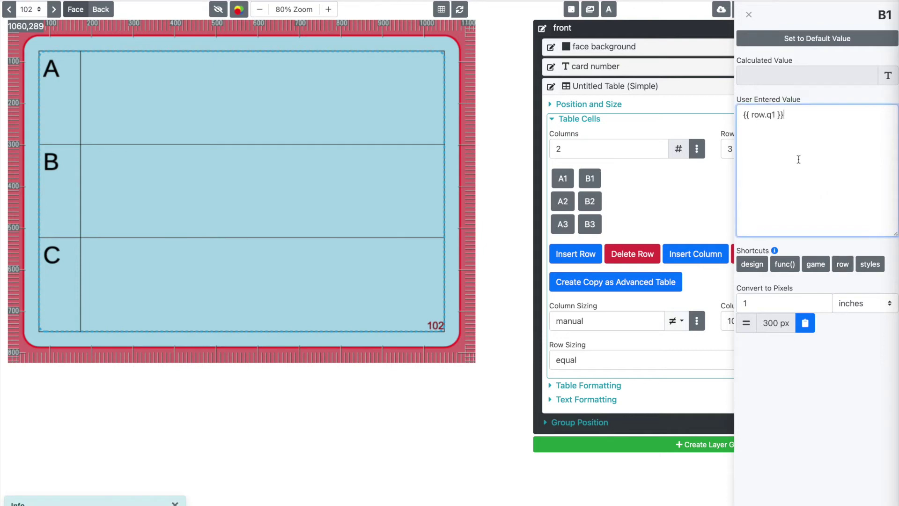
left_click(590, 202)
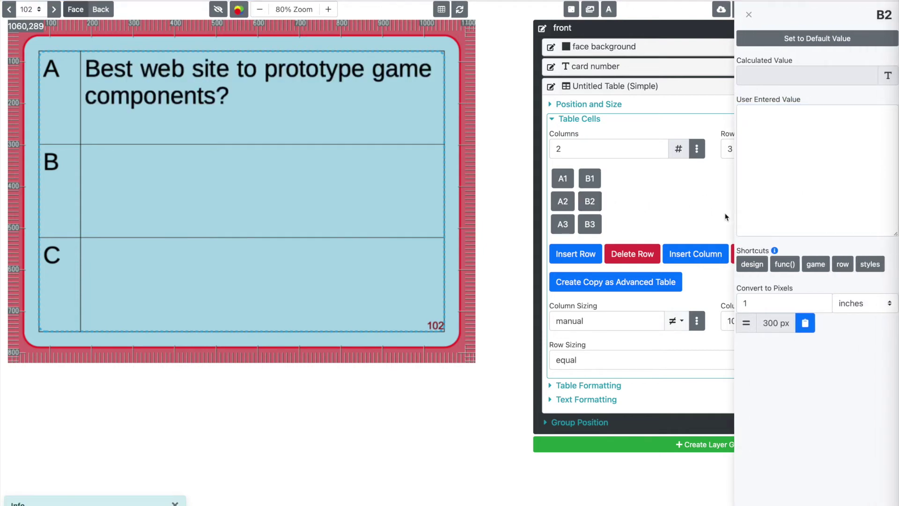
left_click(842, 263)
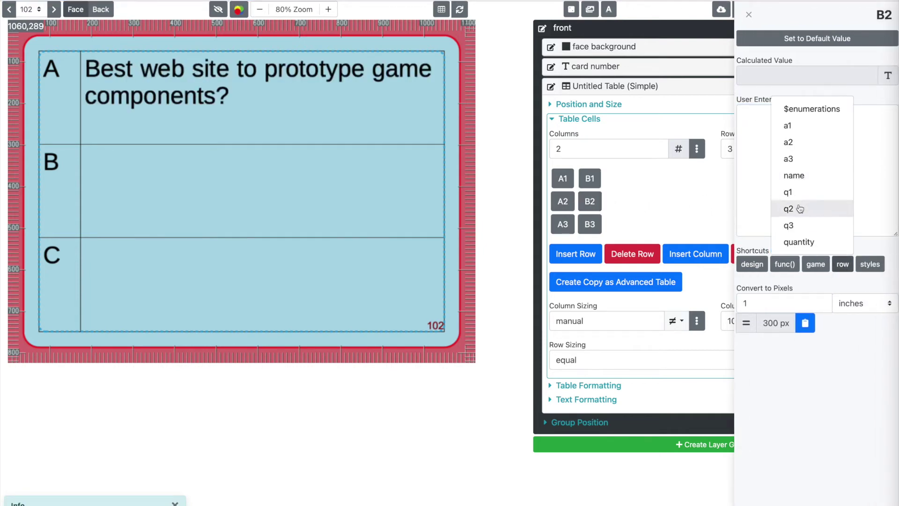
left_click(800, 207)
left_click(787, 184)
key("ctrl+v")
Insert {{ row.q3 }} into cell B3 and close the cell editor.
left_click(589, 224)
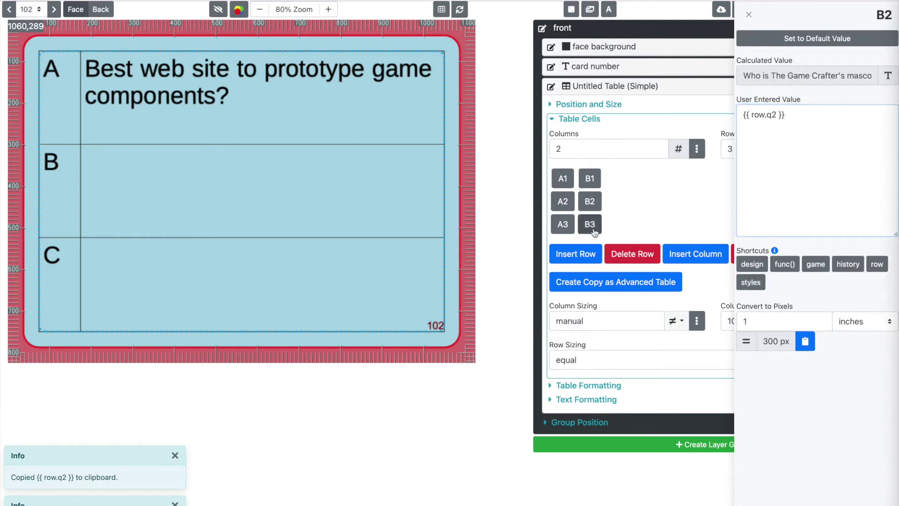
left_click(841, 266)
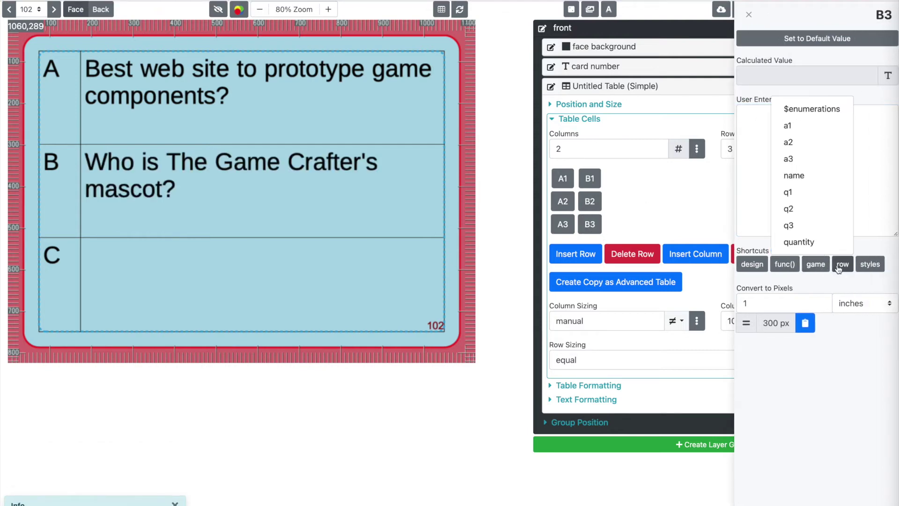
left_click(812, 227)
left_click(789, 163)
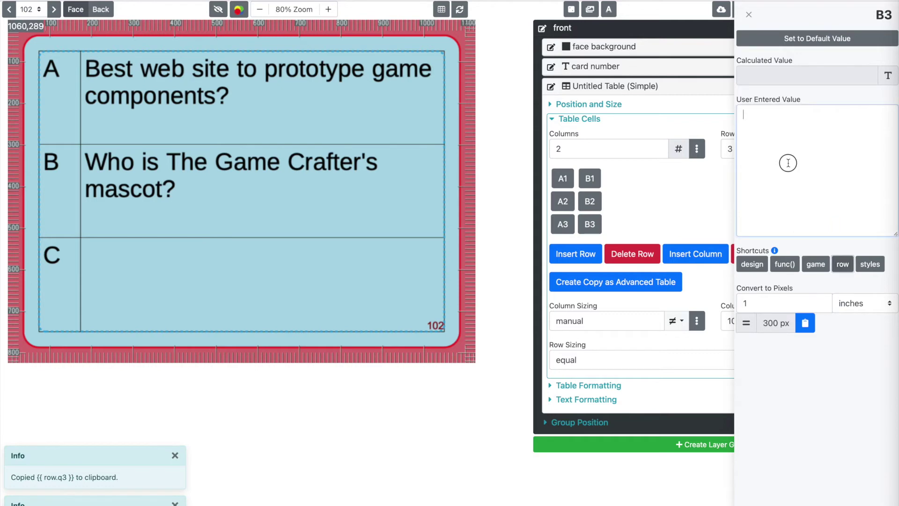
key("ctrl+v")
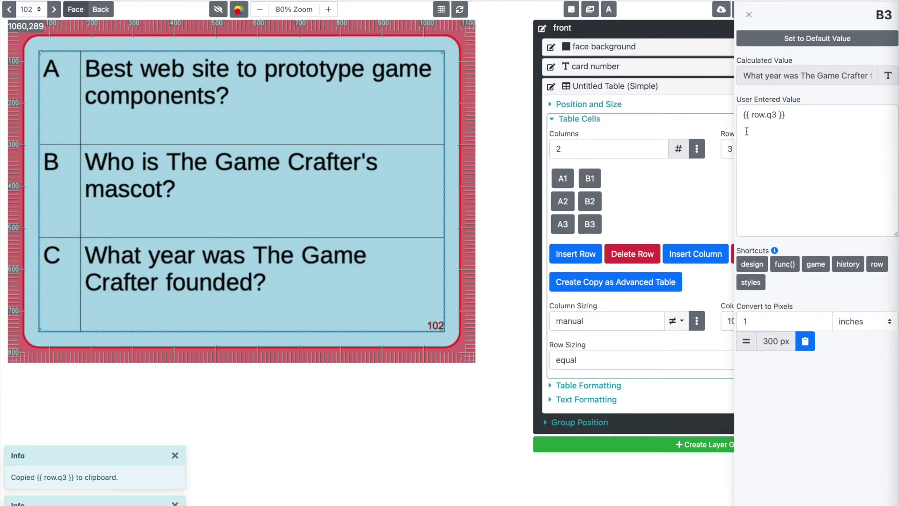
left_click(693, 193)
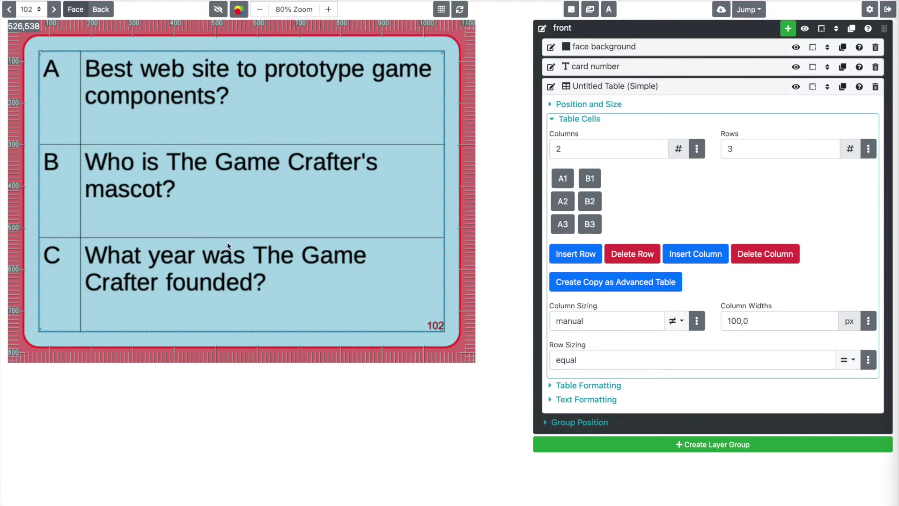
Set the table's Text Formatting vertical alignment to Middle.
left_click(609, 401)
scroll(703, 416, "down", 1)
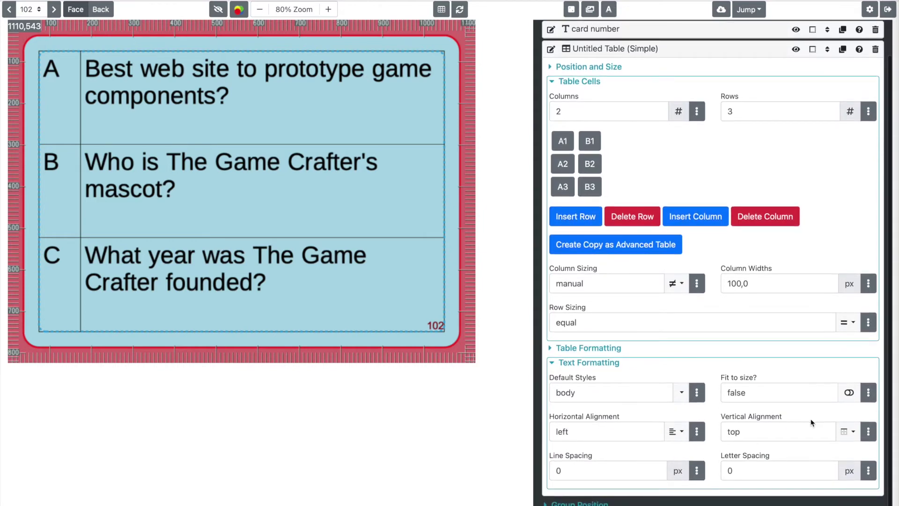
left_click(845, 432)
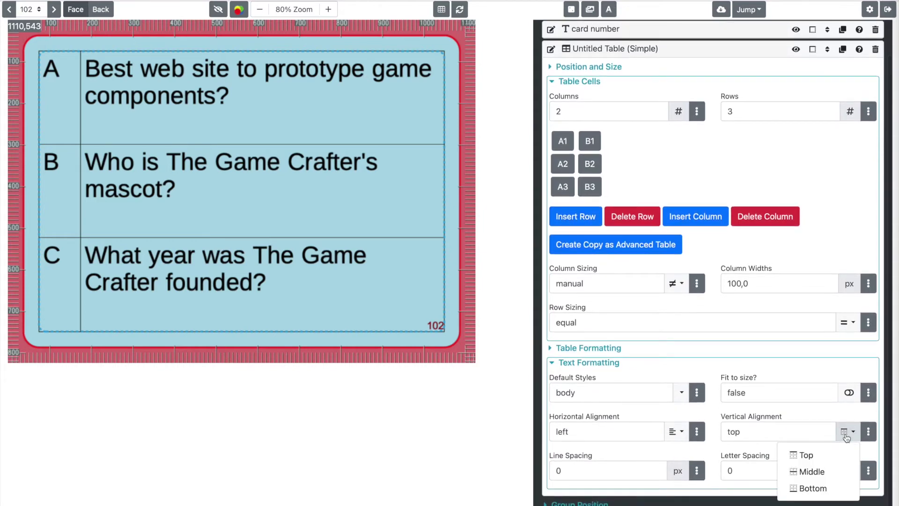
left_click(829, 470)
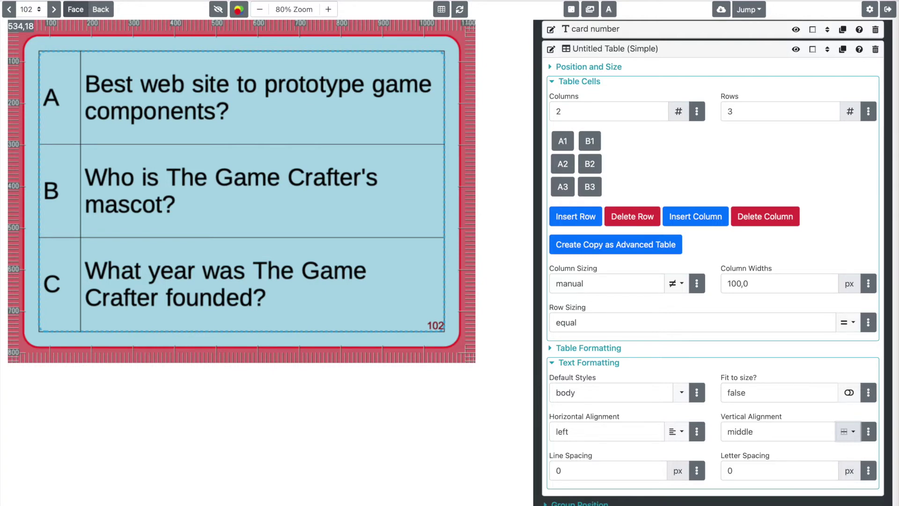
Turn off Draw table border and Draw column separators in Table Formatting.
left_click(579, 80)
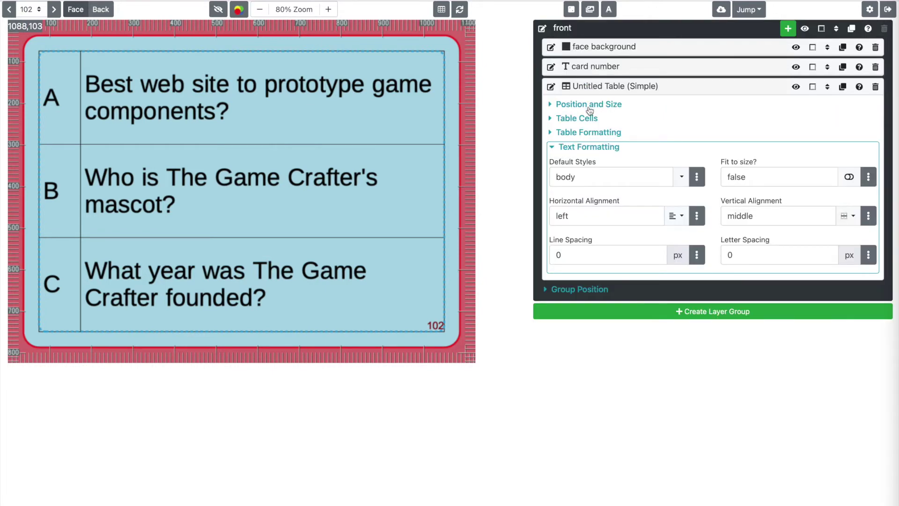
left_click(591, 147)
left_click(605, 133)
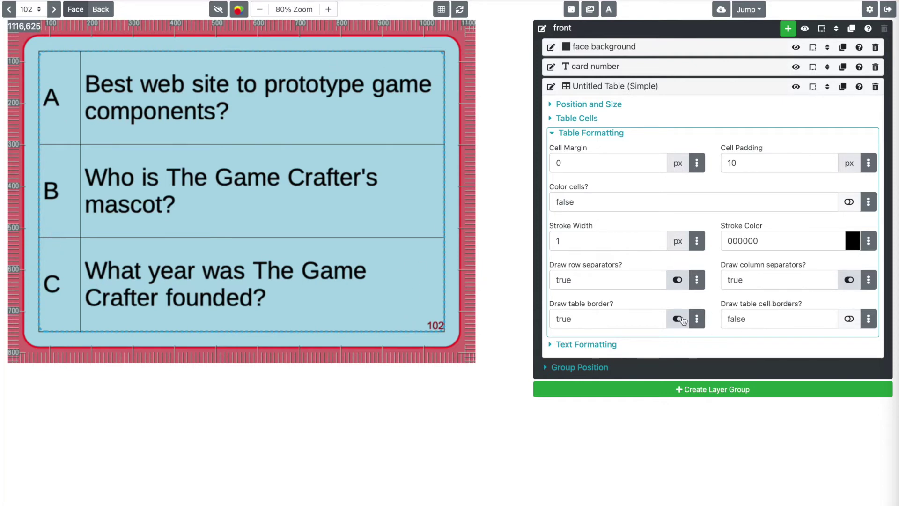
left_click(677, 319)
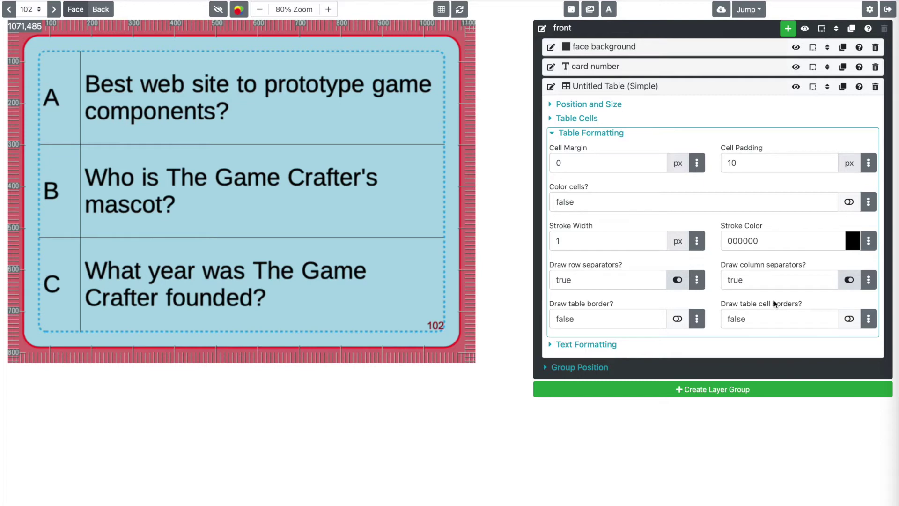
left_click(850, 282)
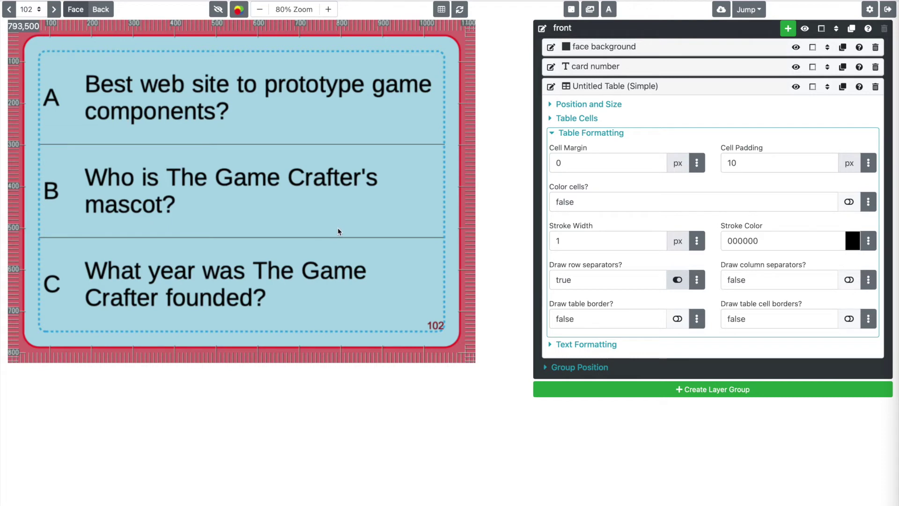
Rename the table layer to 'questions'.
left_click(551, 87)
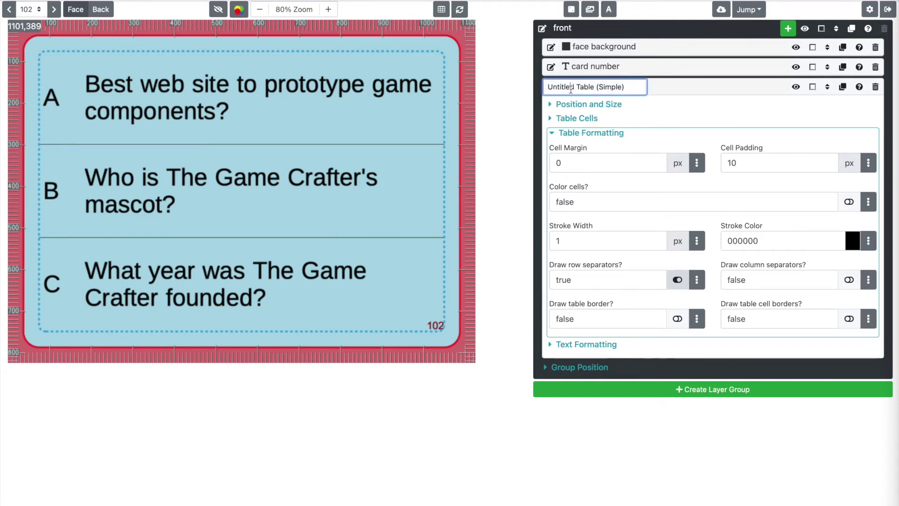
type("questions")
key("Return")
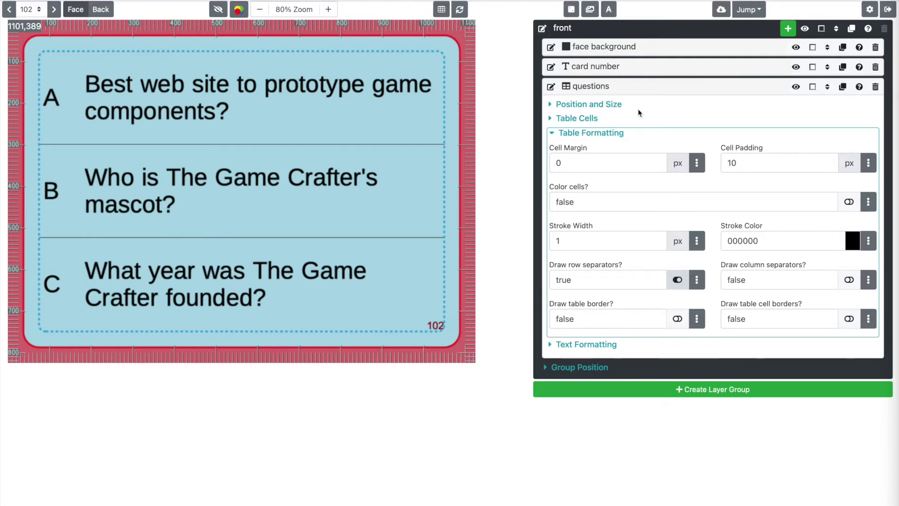
Add an Orb layer to the front and set its Fill Color 1 to lightgreen.
left_click(651, 87)
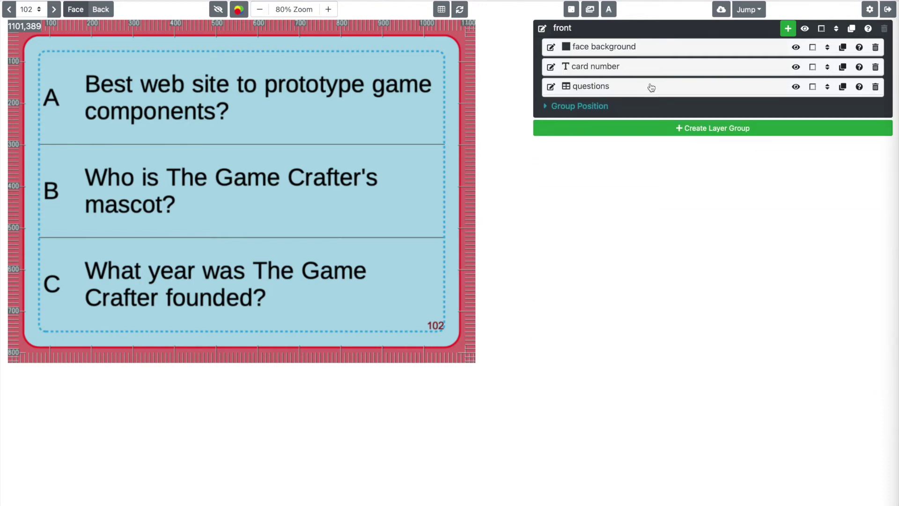
left_click(789, 29)
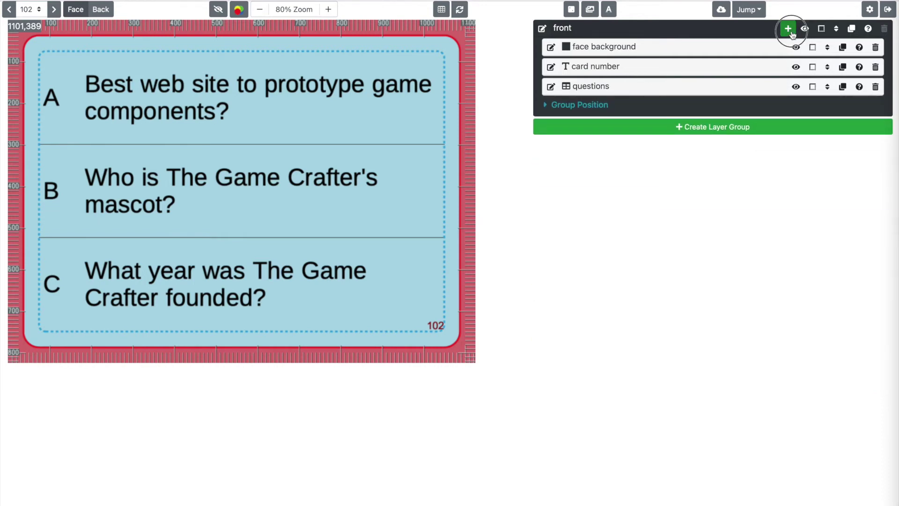
left_click(815, 107)
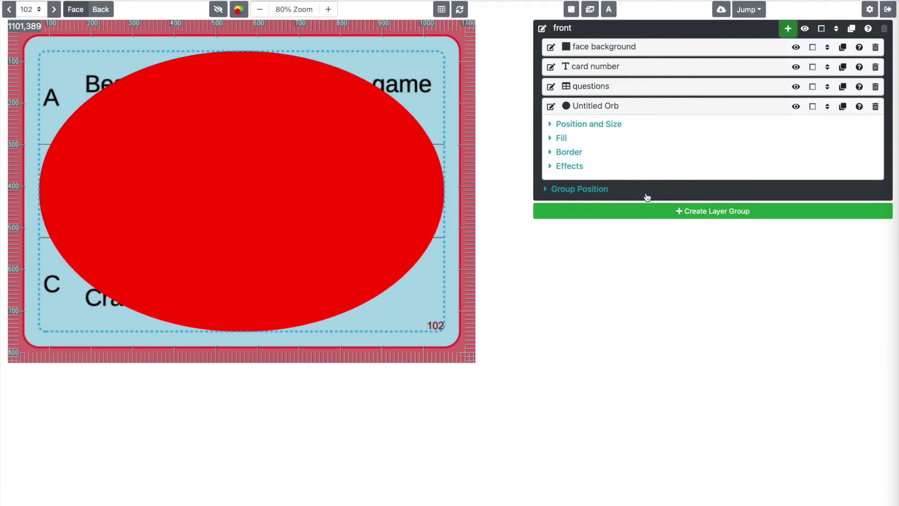
left_click(562, 138)
left_click(595, 207)
double_click(595, 207)
type("lightgreen")
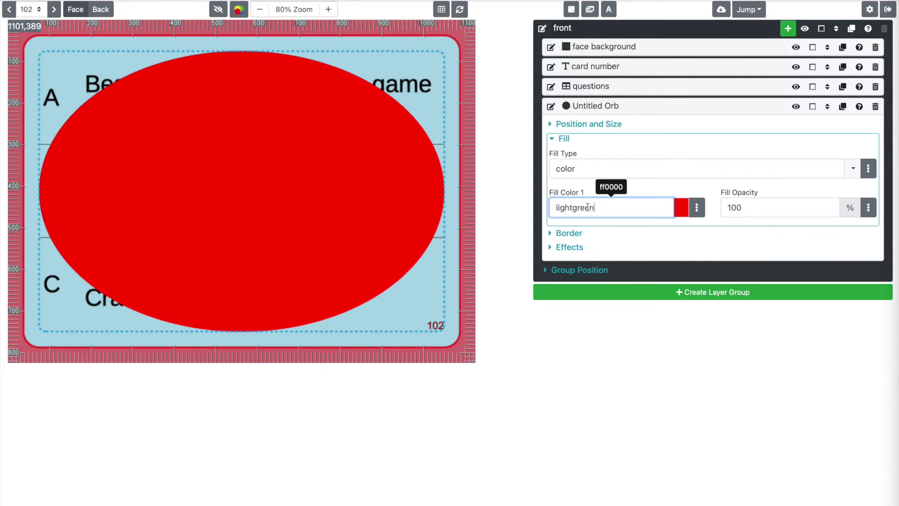
left_click(569, 192)
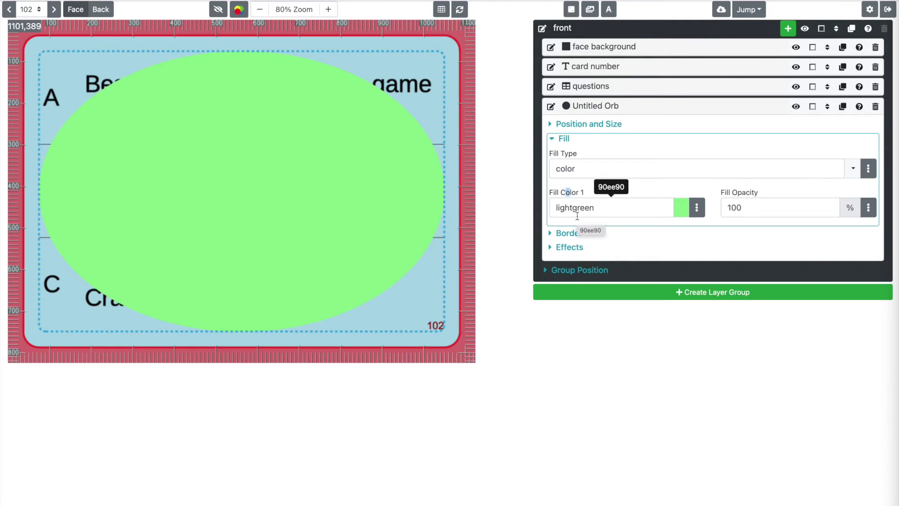
left_click(575, 141)
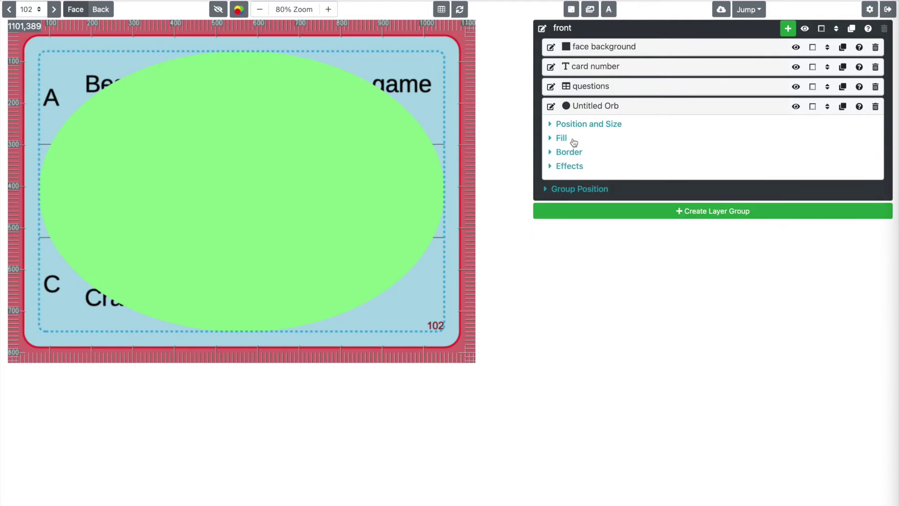
Resize the orb to 100 × 100 px.
left_click(583, 127)
double_click(602, 223)
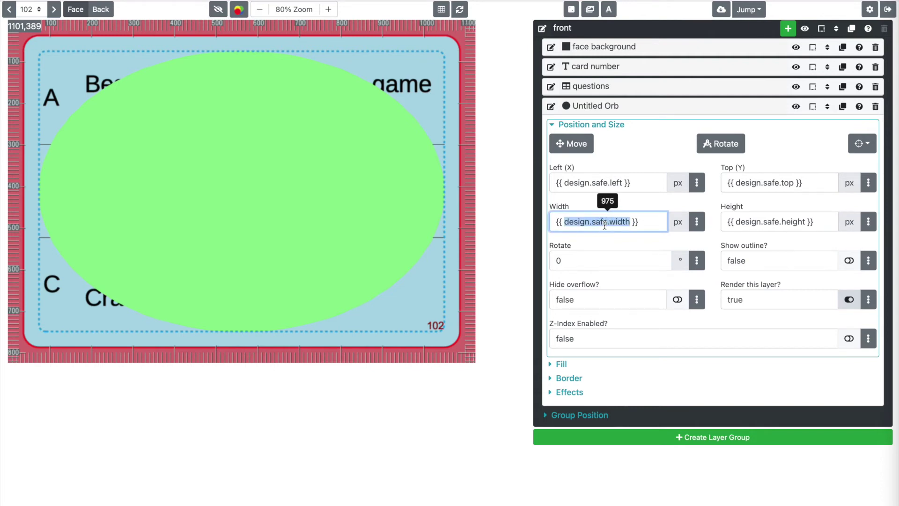
key("ctrl+a")
type("100")
key("Tab")
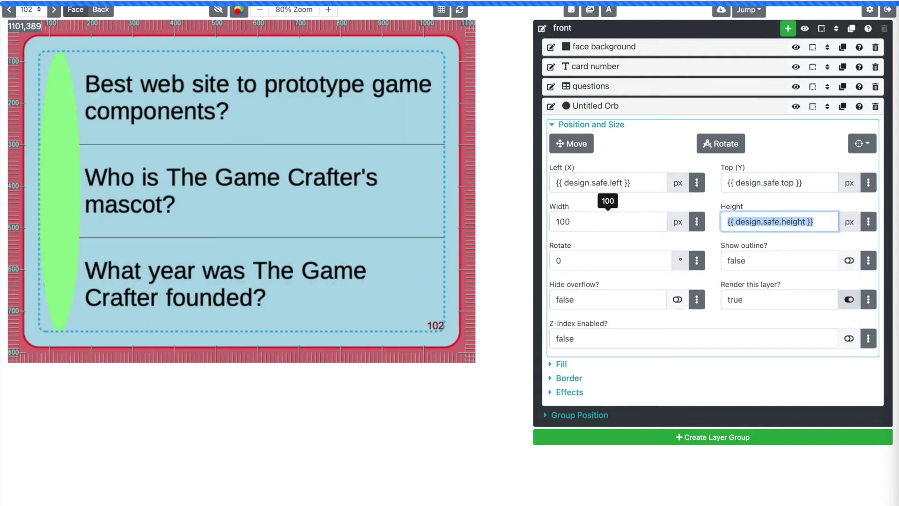
type("100")
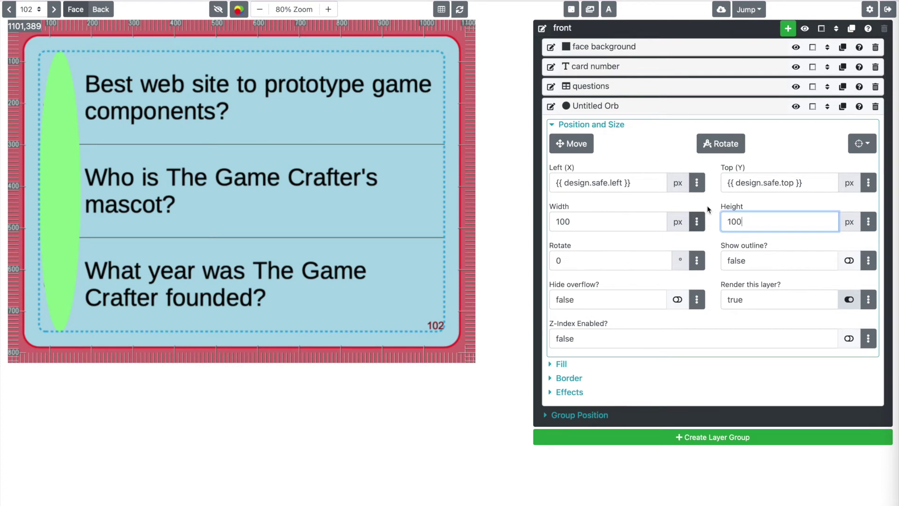
left_click(731, 205)
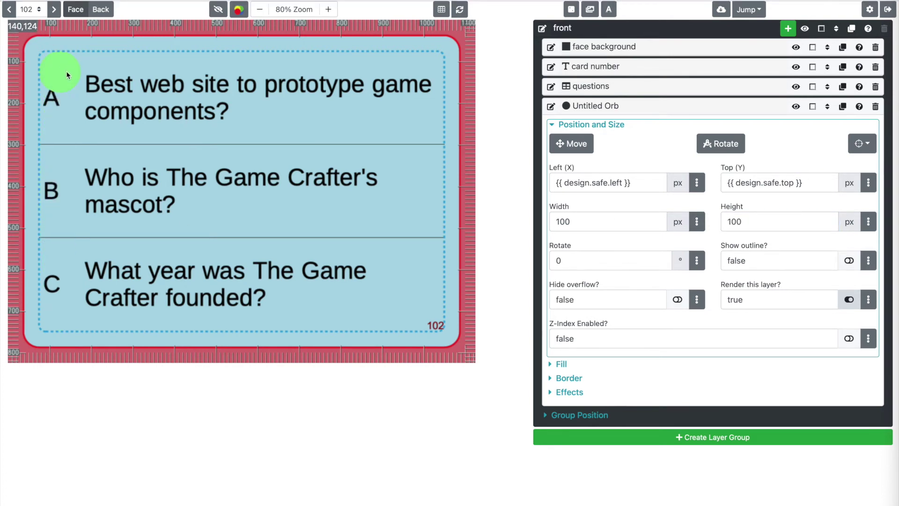
Drag the circle to the card's top-left over the A label (Left 60, Top 135).
left_click(567, 147)
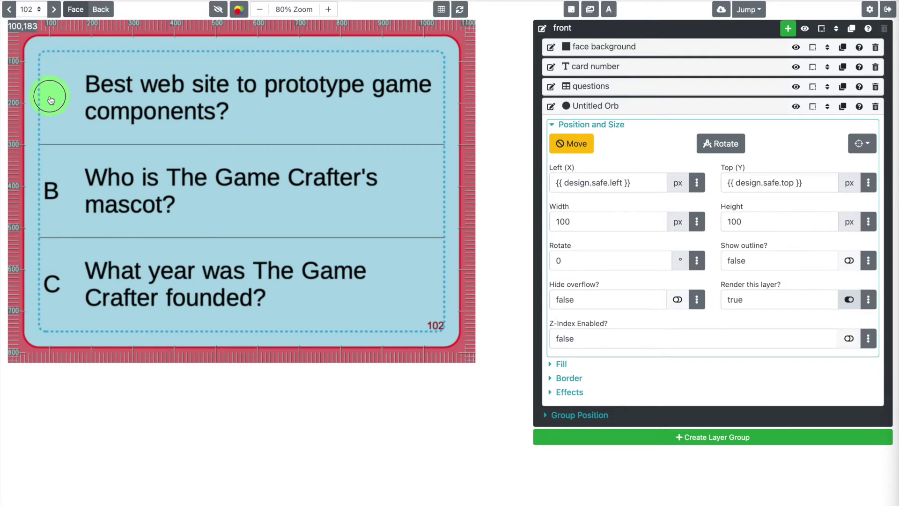
left_click(67, 95)
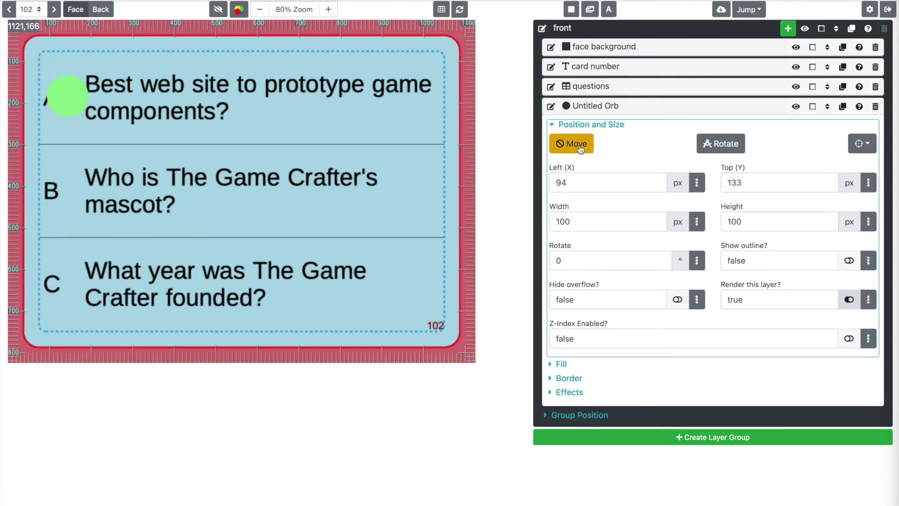
left_click(70, 96)
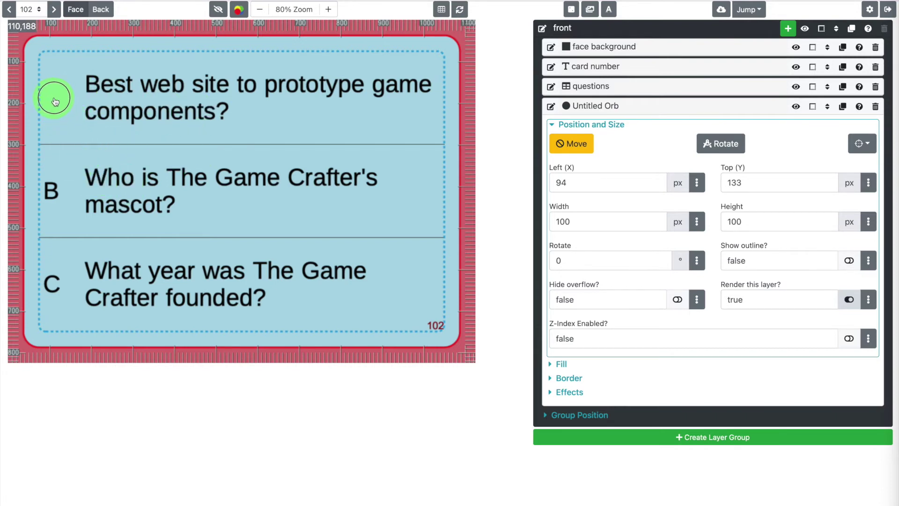
left_click_drag(56, 101, 55, 97)
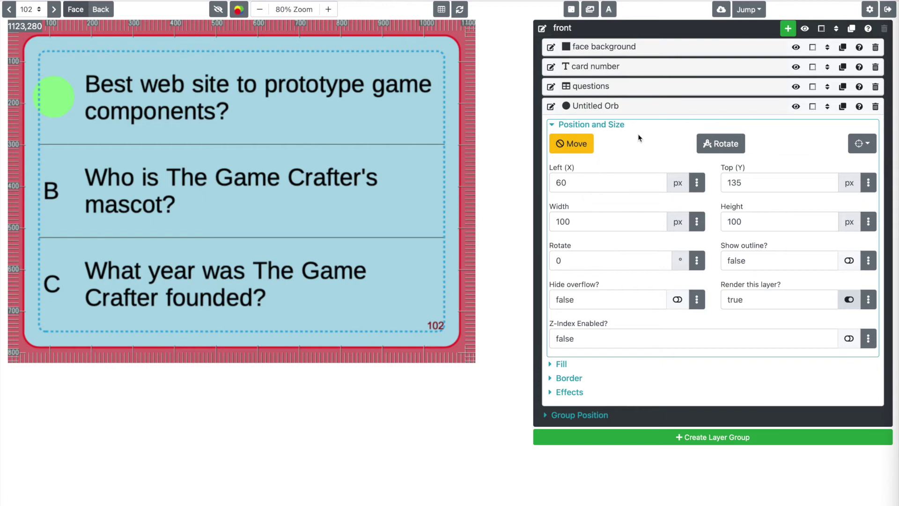
left_click(572, 380)
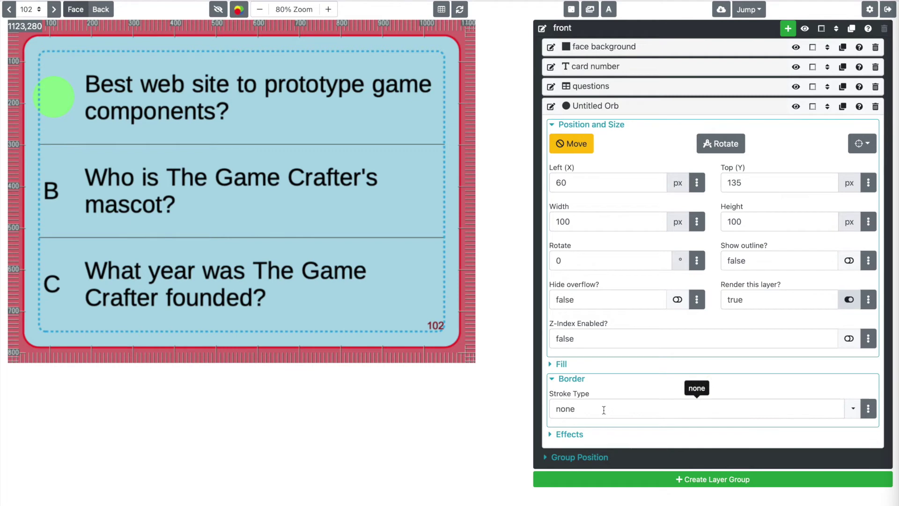
Give the circle a Color border stroke and rename its layer to 'q1 bkg'.
left_click(852, 410)
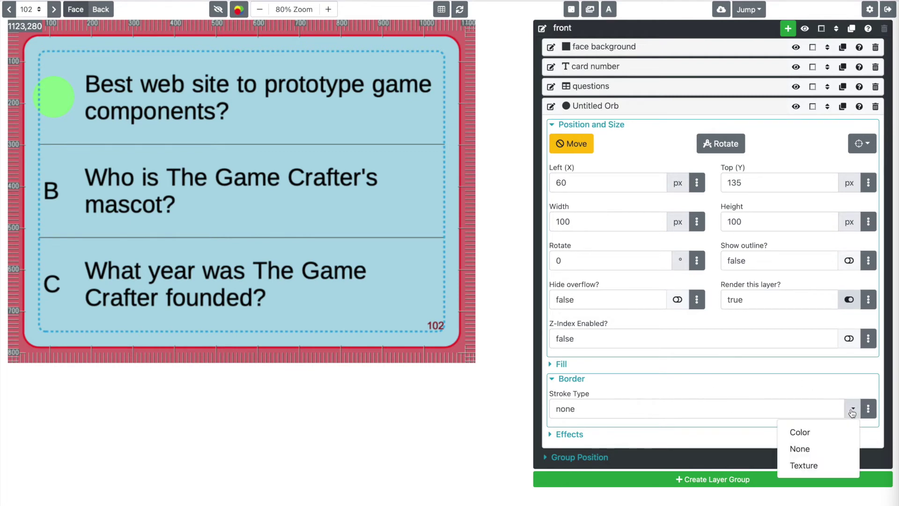
left_click(833, 439)
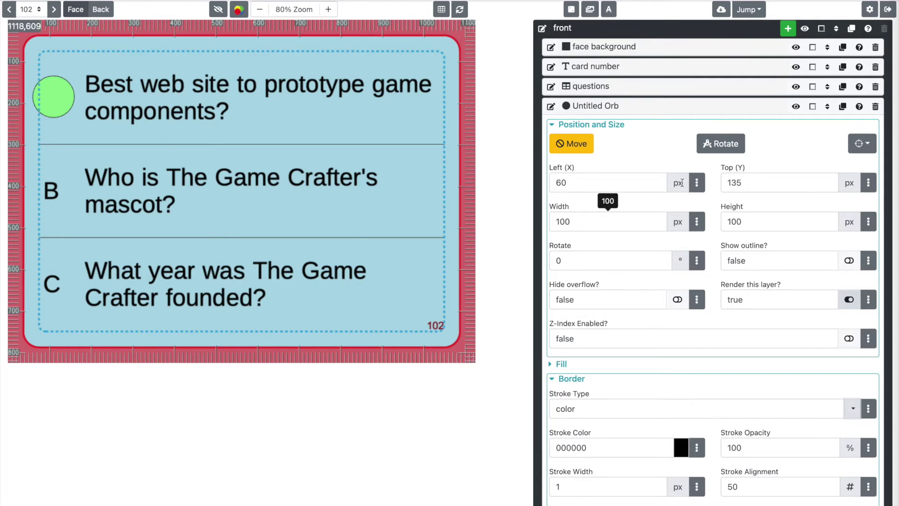
left_click(552, 107)
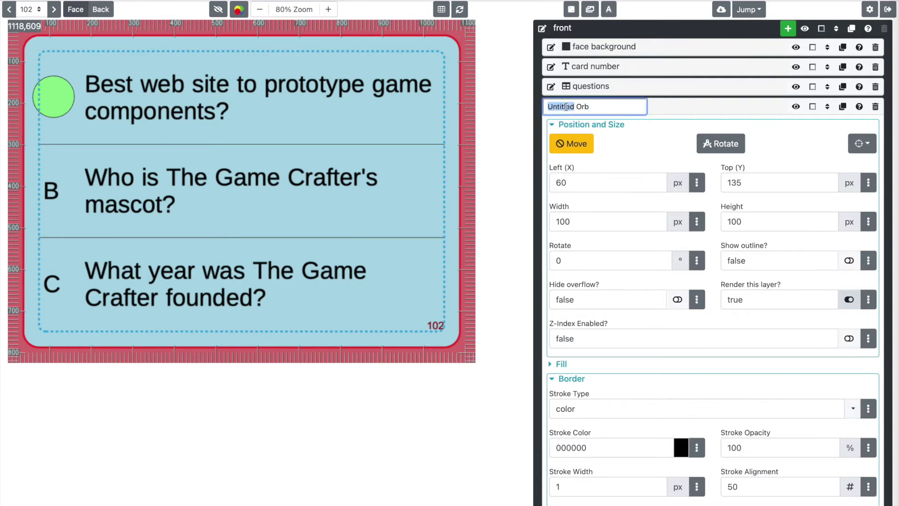
type("q1 bkg")
key("Return")
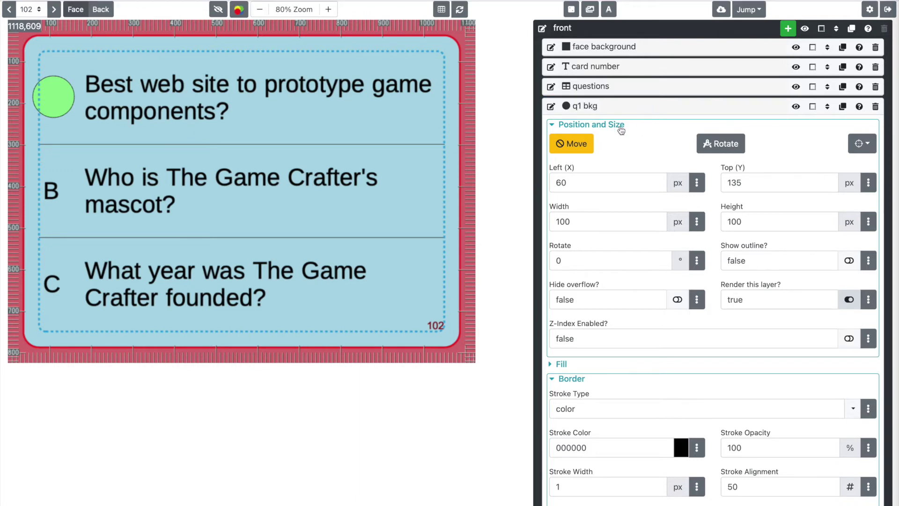
left_click(593, 144)
left_click(641, 112)
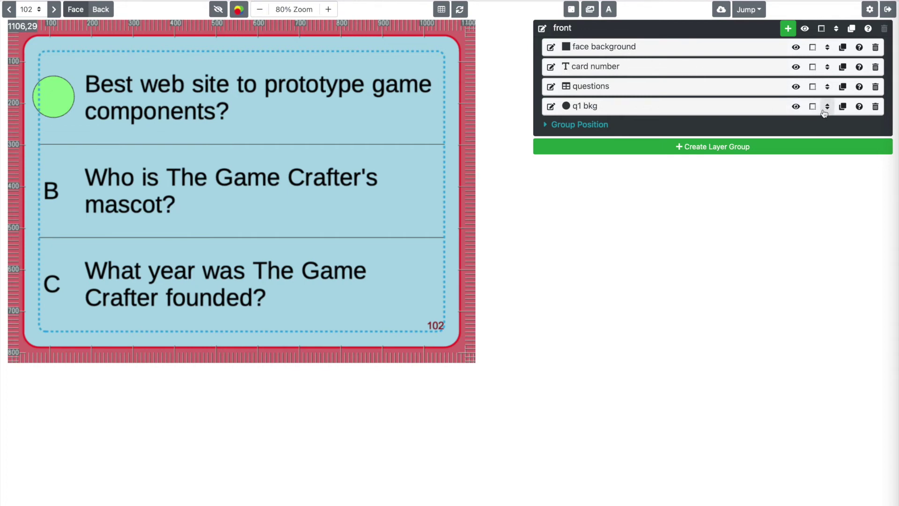
Move the questions layer to the bottom of the stack and place q1 bkg at Left 55, Top 140.
left_click(827, 87)
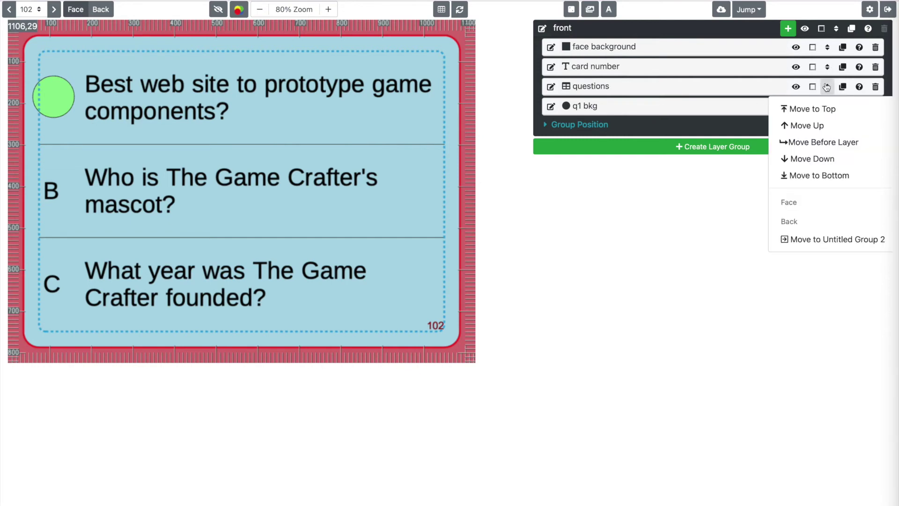
left_click(828, 176)
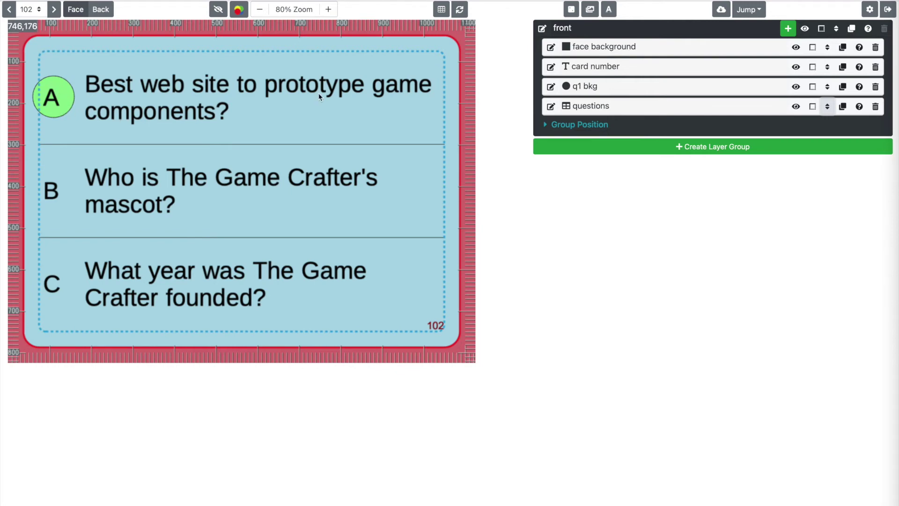
left_click(594, 89)
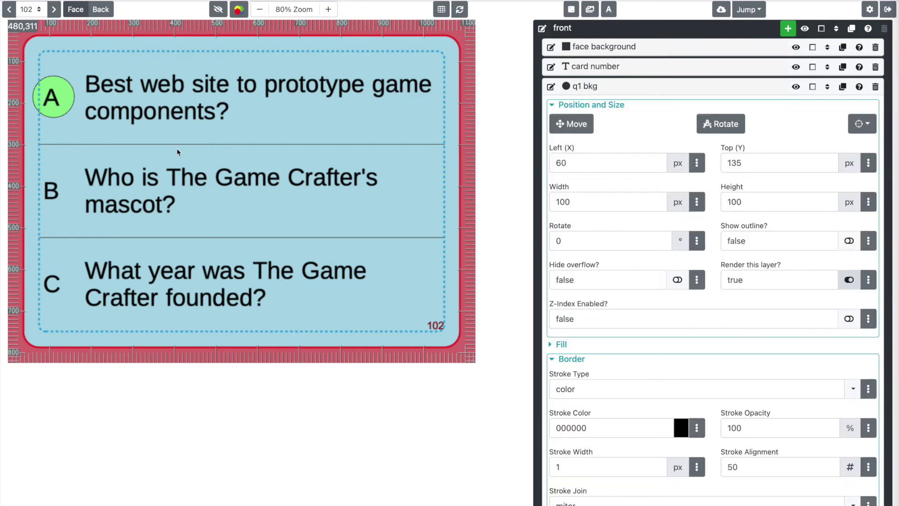
double_click(578, 163)
type("5")
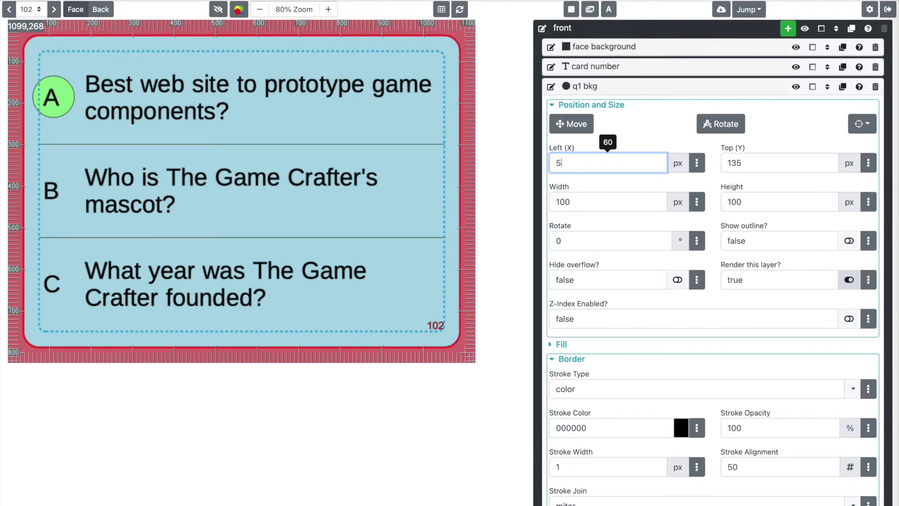
type("5")
key("Tab")
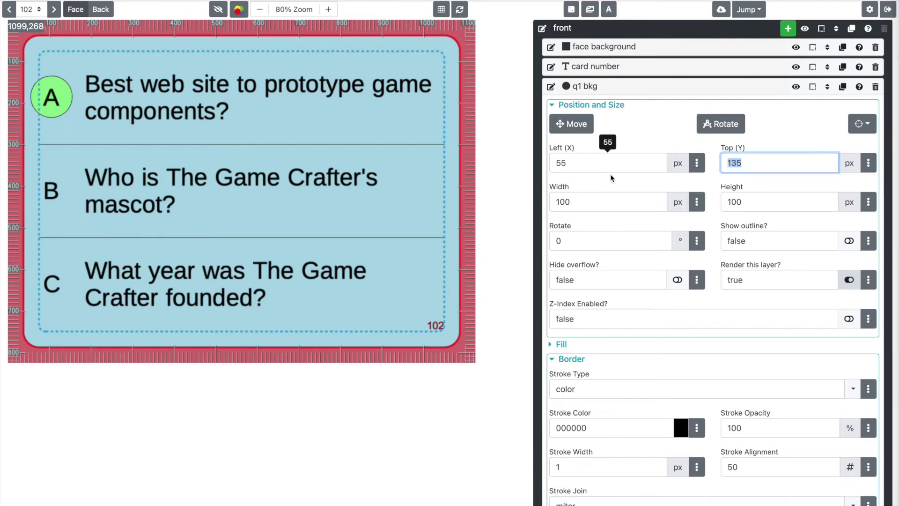
type("140")
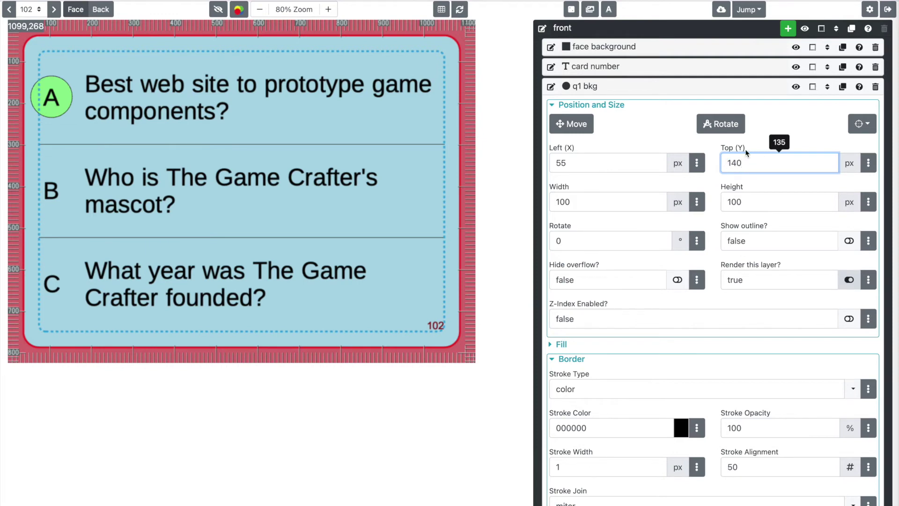
key("Return")
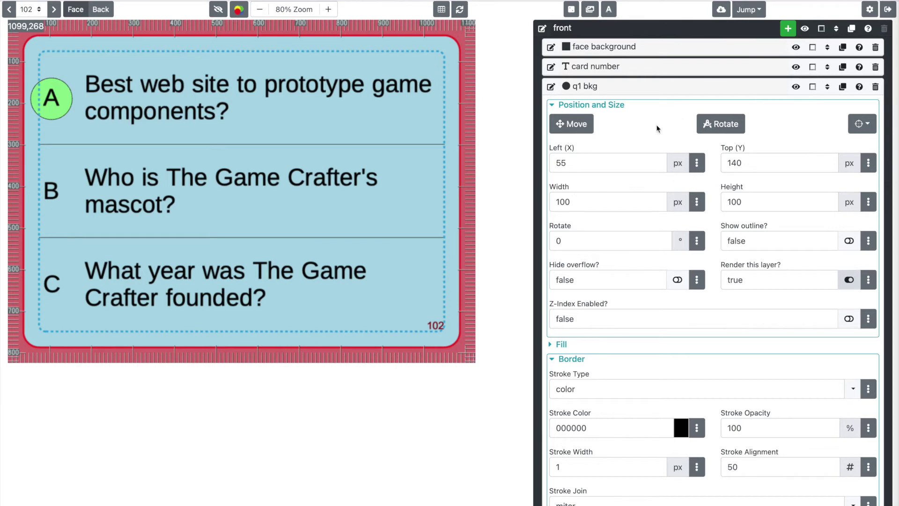
left_click(656, 92)
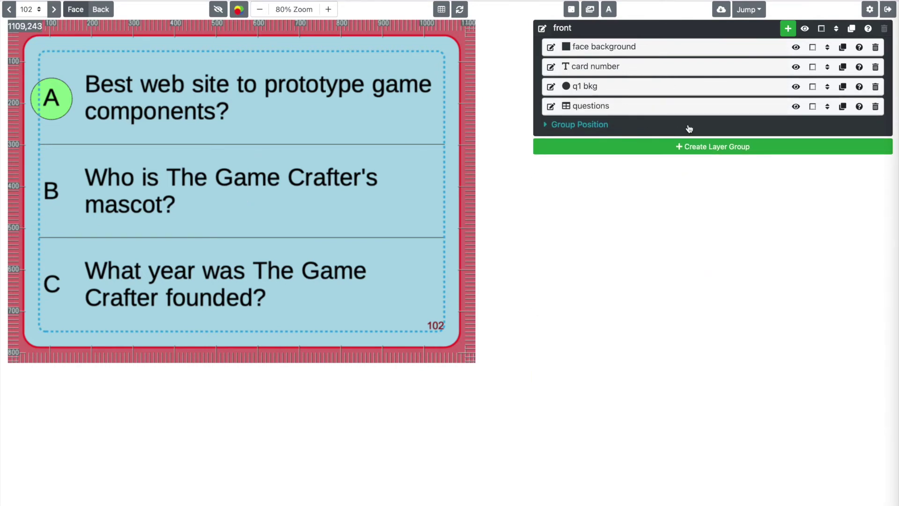
Copy q1 bkg to the front and name the copy 'q2 bkg'.
left_click(842, 87)
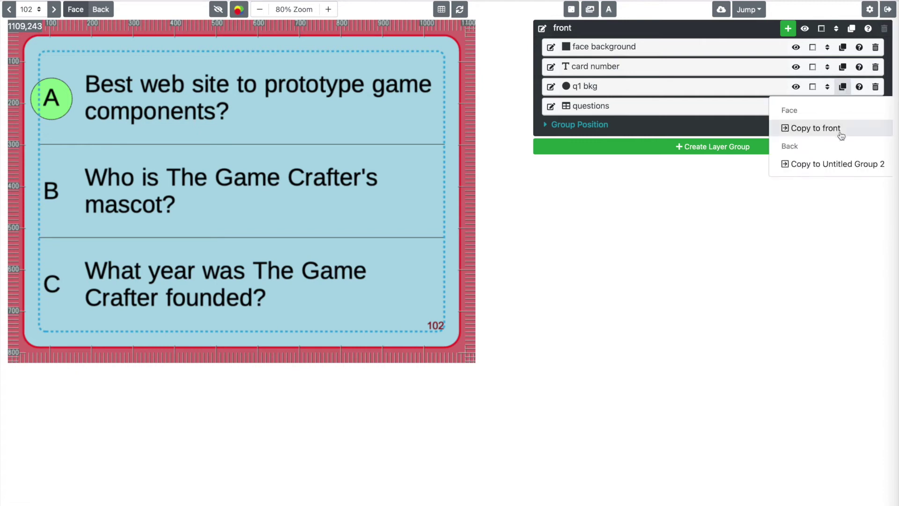
left_click(815, 128)
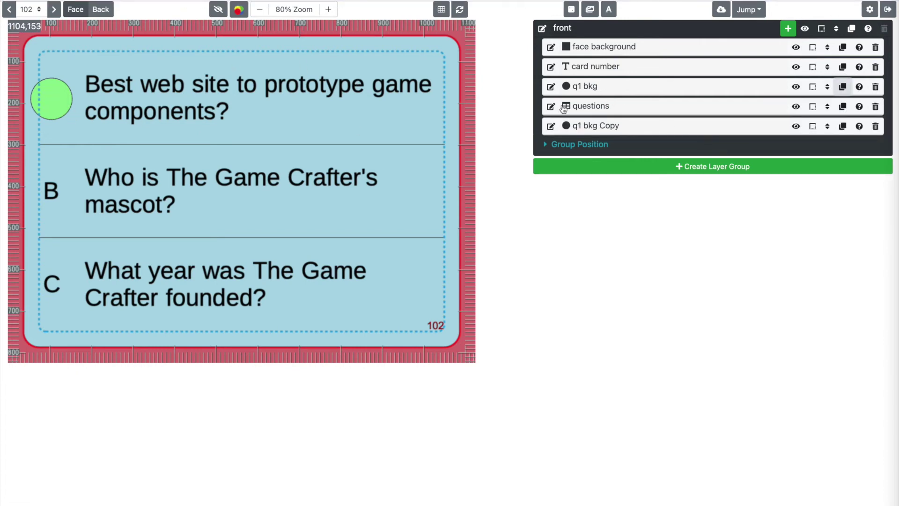
left_click(627, 125)
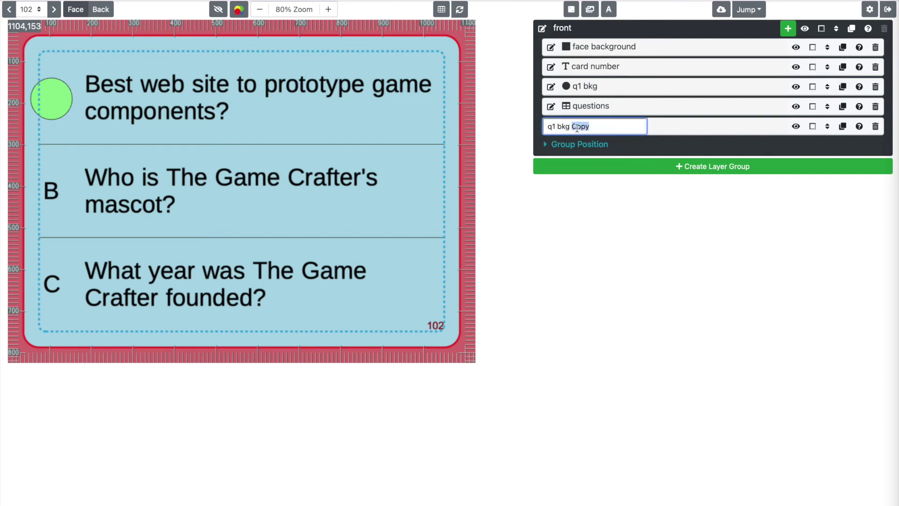
type("q2 bkg")
key("Return")
Set q2 bkg's Top (Y) to 360 so it sits on row B.
left_click(624, 127)
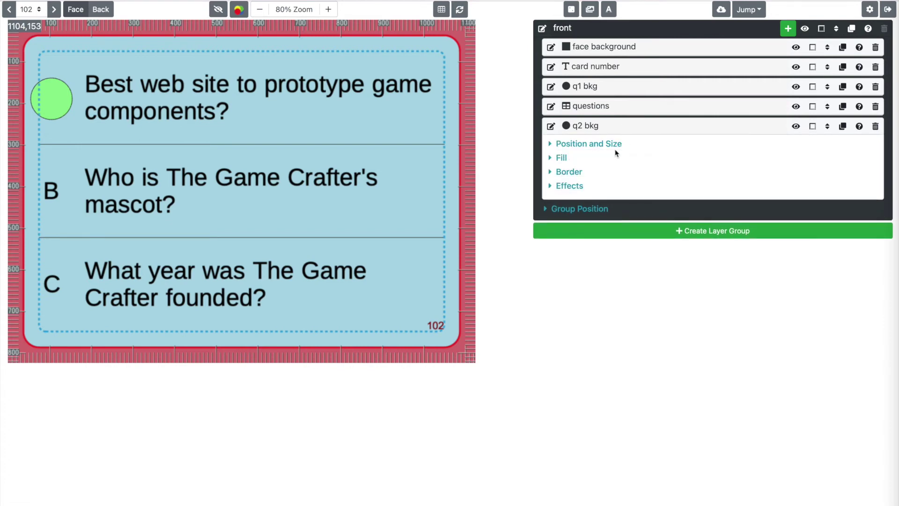
left_click(608, 146)
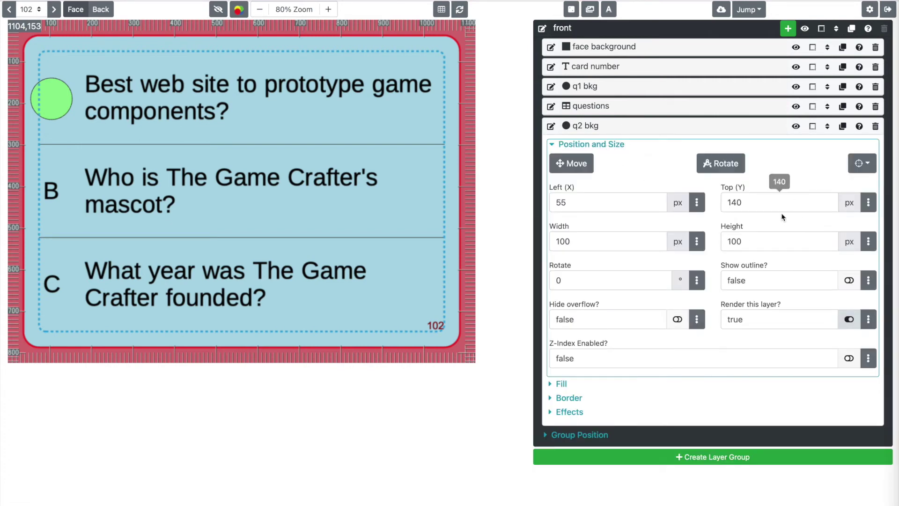
left_click(775, 202)
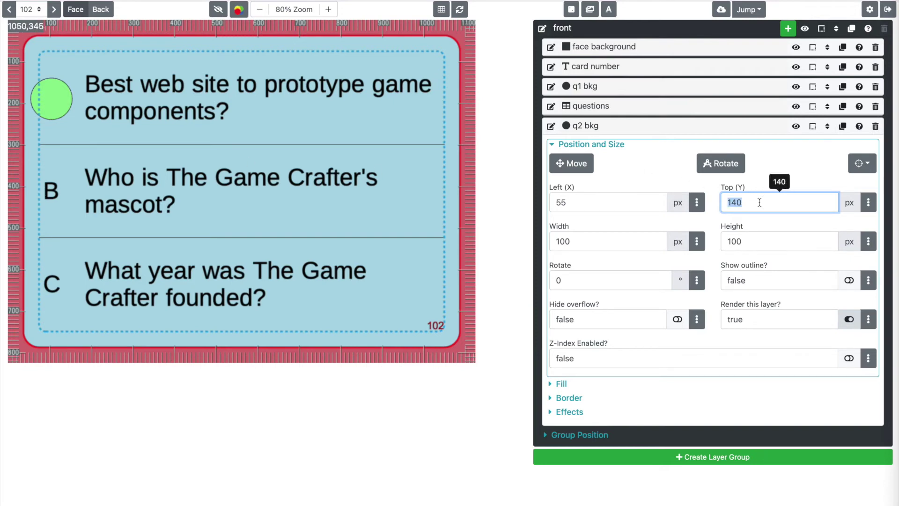
type("360")
key("Return")
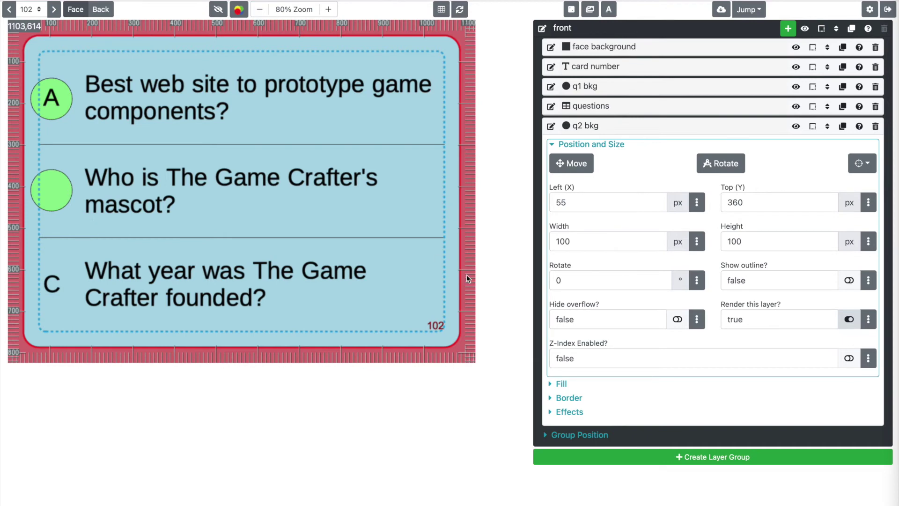
Change q2 bkg's Fill Color 1 from lightgreen to orange.
left_click(563, 388)
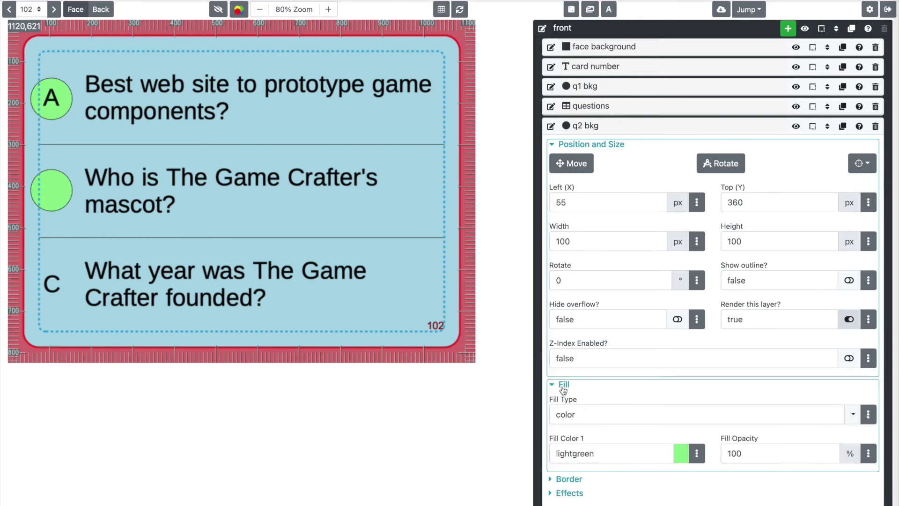
left_click(599, 453)
double_click(598, 452)
type("orange")
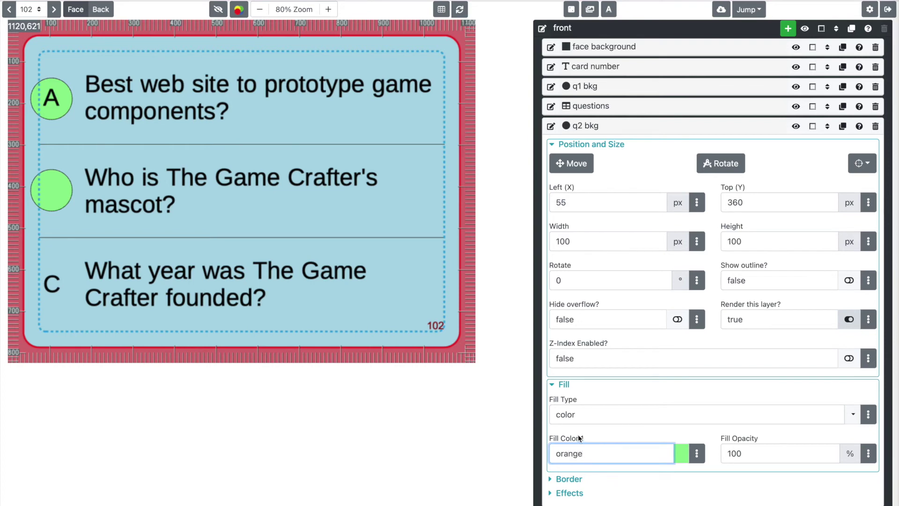
left_click(577, 434)
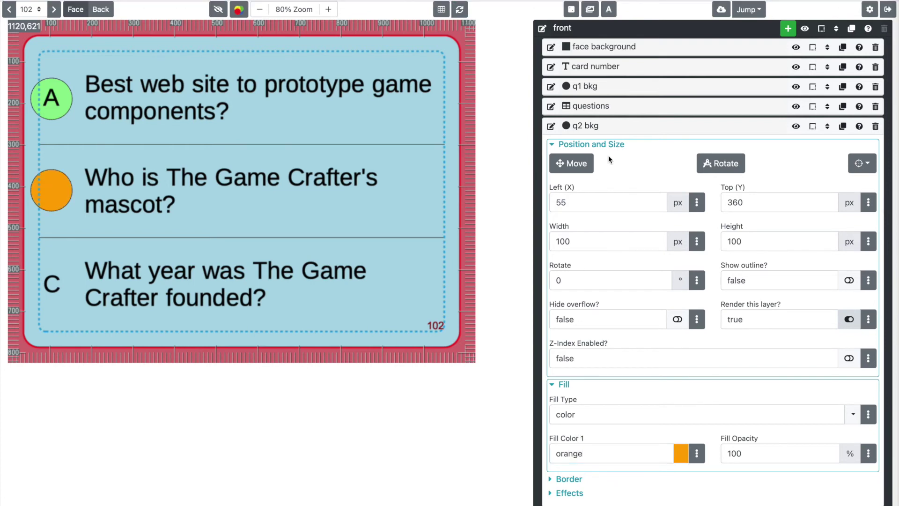
left_click(603, 133)
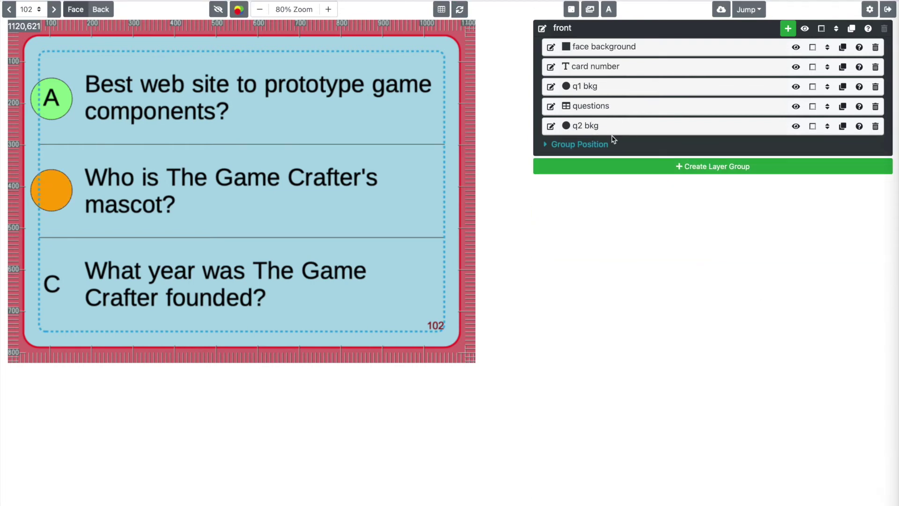
Copy q2 bkg to the front and name the copy 'q3 bkg'.
left_click(843, 127)
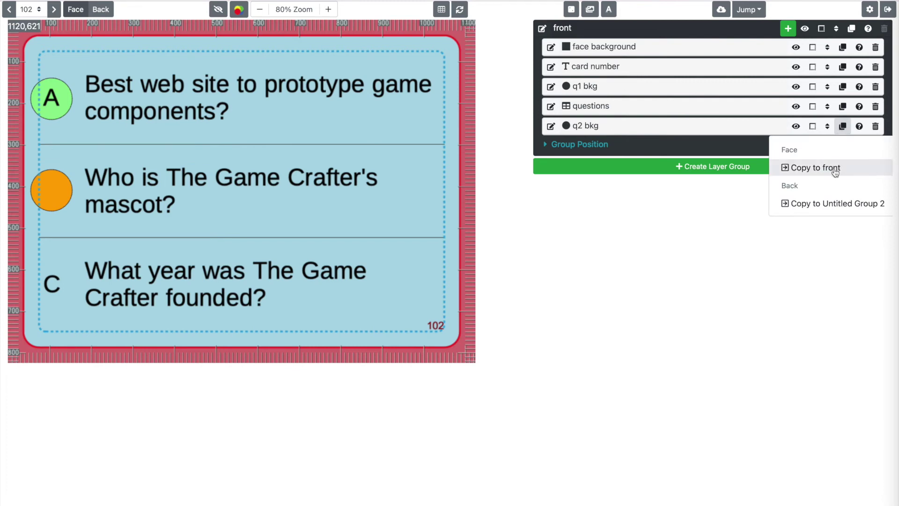
left_click(836, 169)
left_click(549, 146)
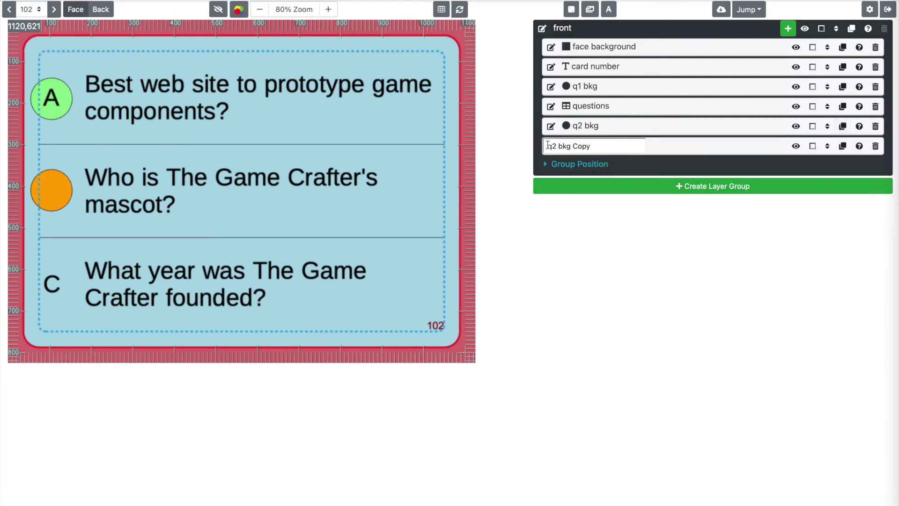
triple_click(548, 146)
type("q")
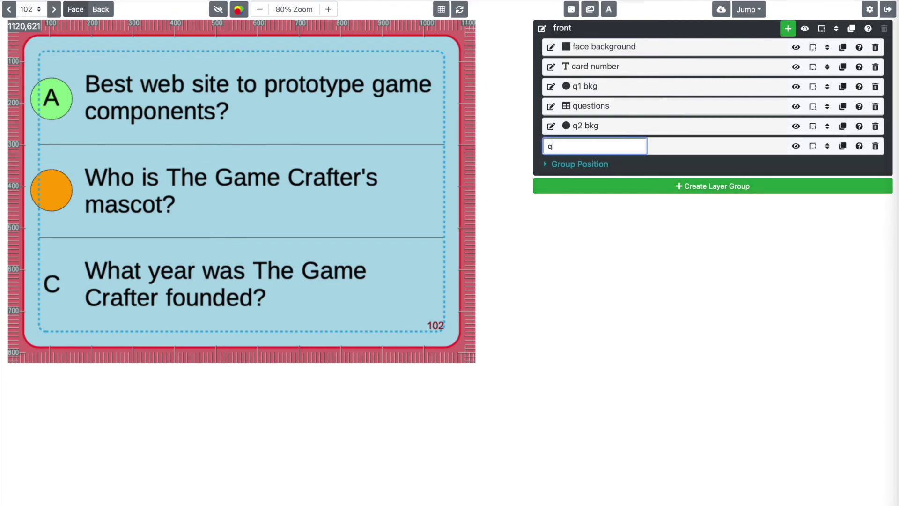
type("3 bkg")
key("Return")
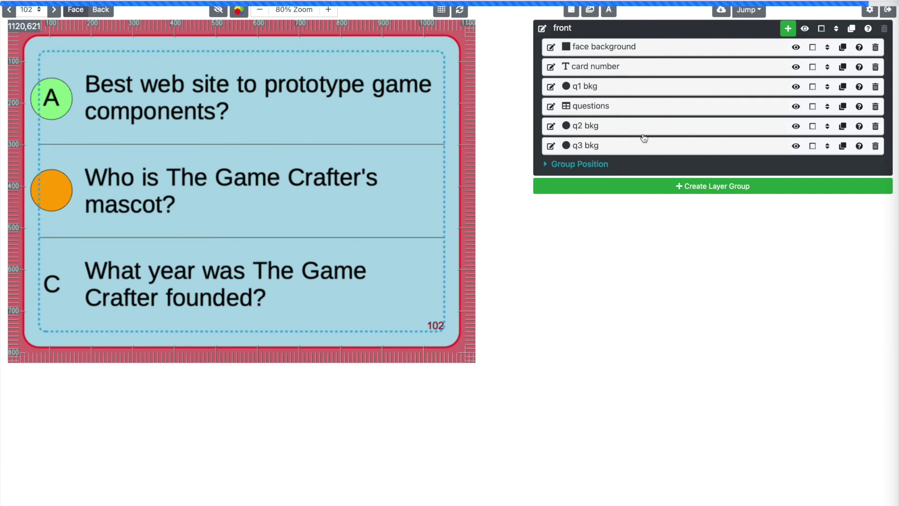
Set q3 bkg's Top (Y) to 585, beside question C.
left_click(642, 148)
left_click(596, 165)
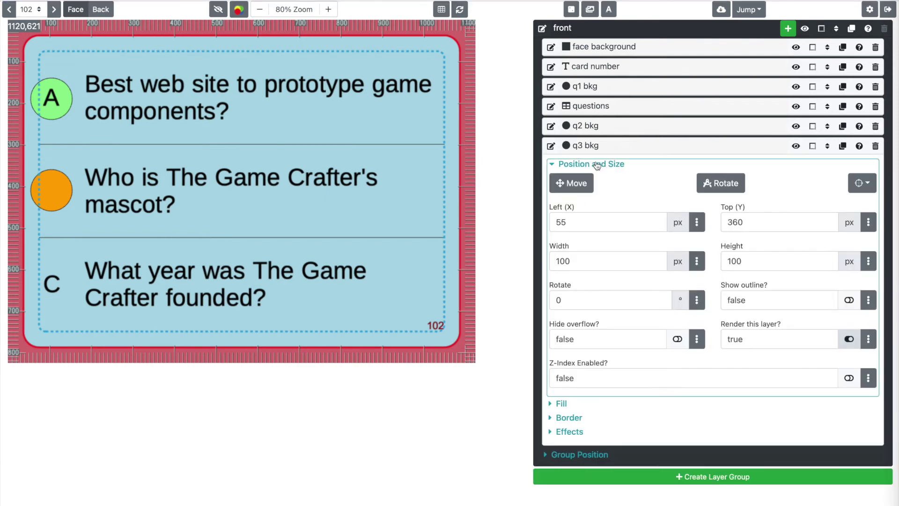
double_click(772, 224)
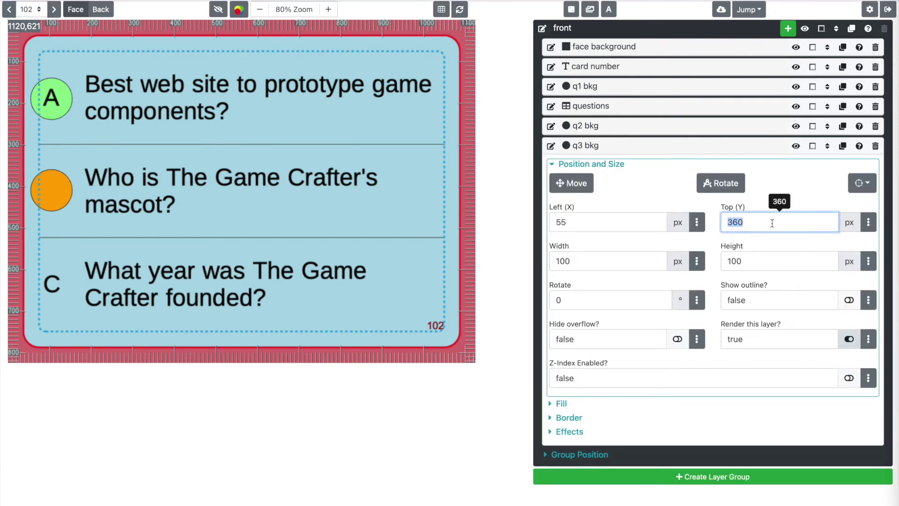
type("85")
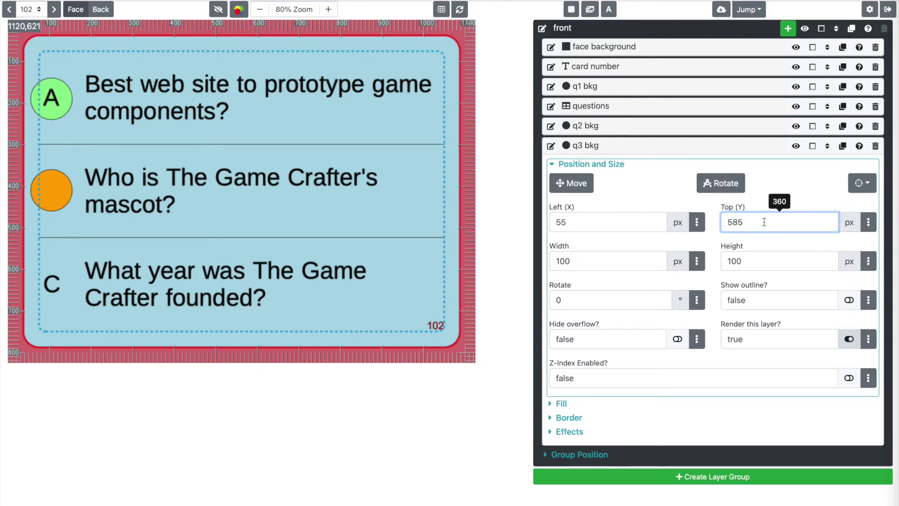
left_click(743, 206)
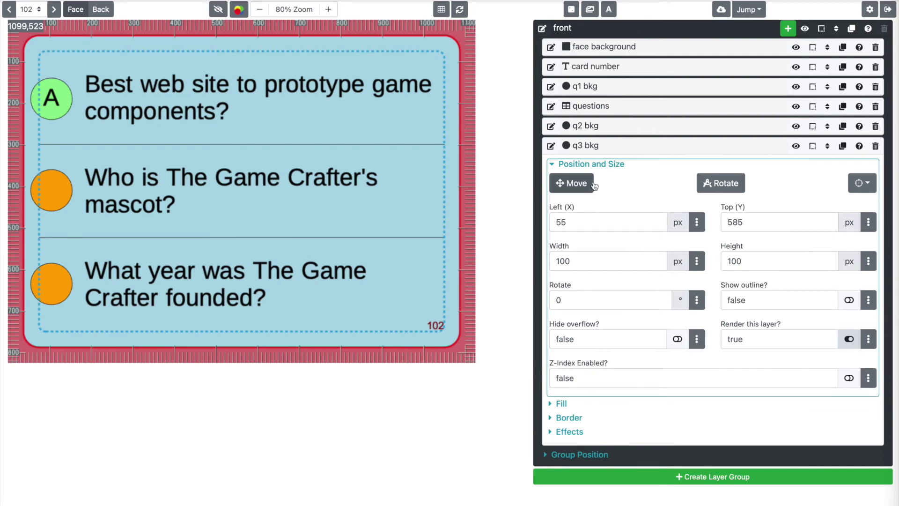
left_click(602, 163)
Change q3 bkg's Fill Color 1 from orange to pink.
left_click(562, 177)
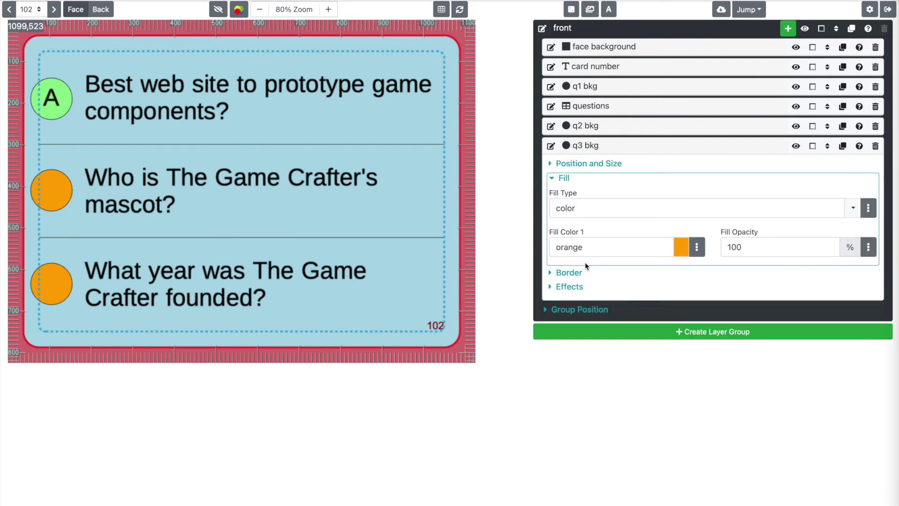
left_click(587, 242)
type("pink")
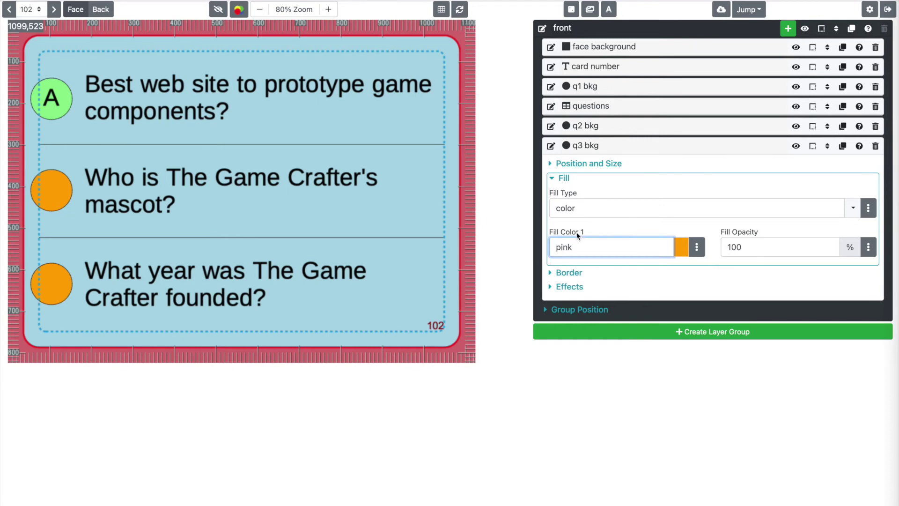
left_click(575, 233)
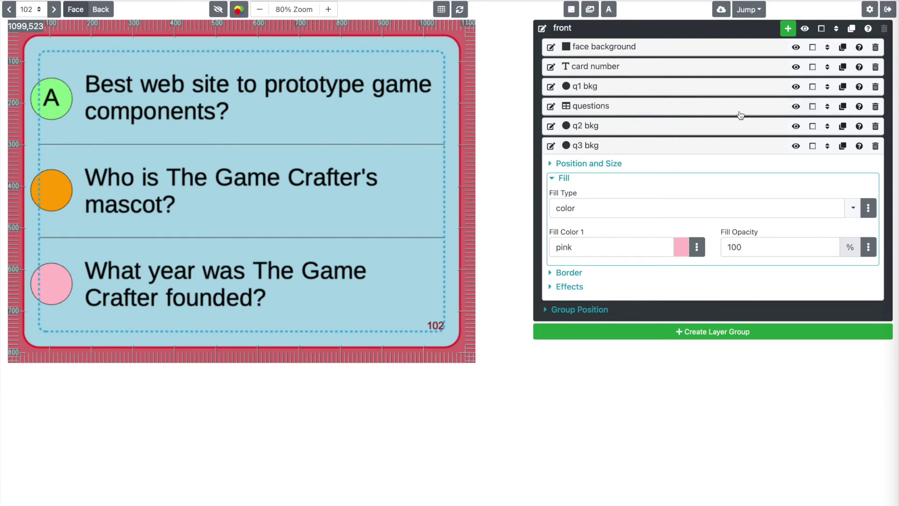
left_click(677, 152)
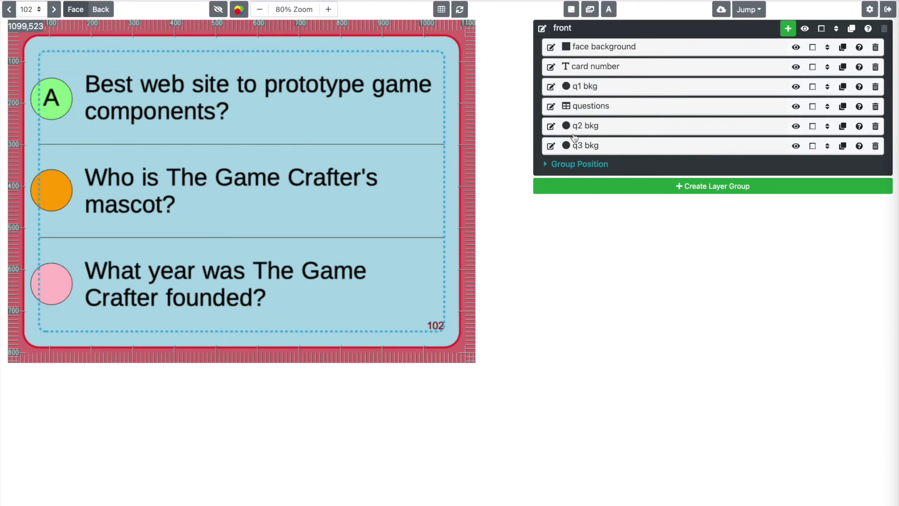
Move the questions layer to the bottom of the layer order so the A, B, C letters show over the circles.
left_click(828, 107)
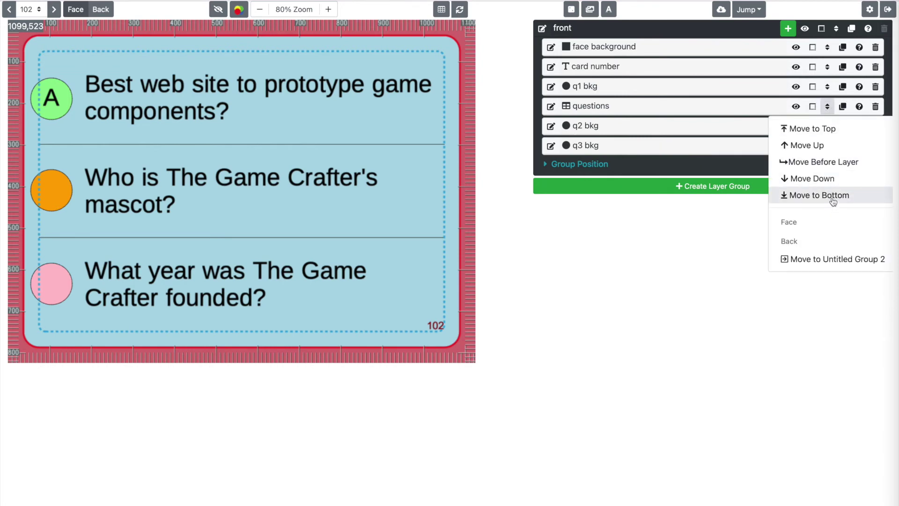
left_click(833, 200)
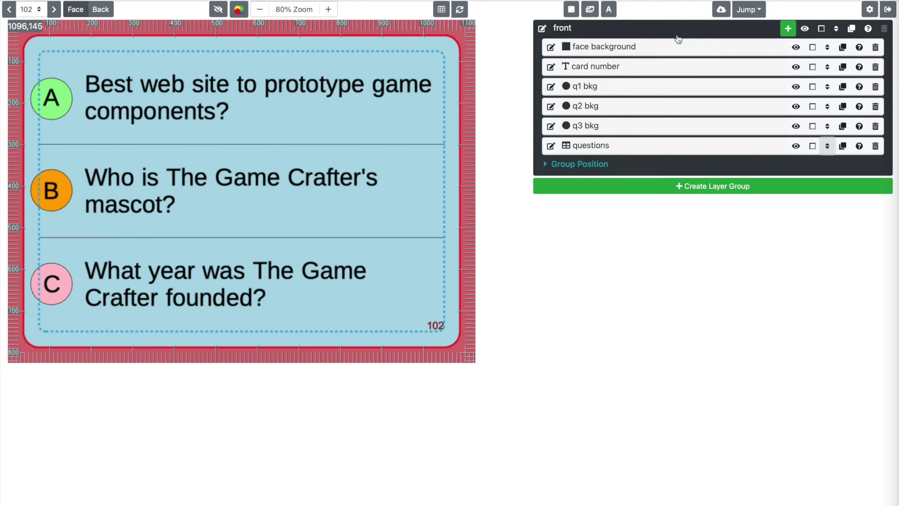
Try Bottom-Up layer order in Preferences, restore Top-Down, then show the card's blank Back side.
left_click(871, 11)
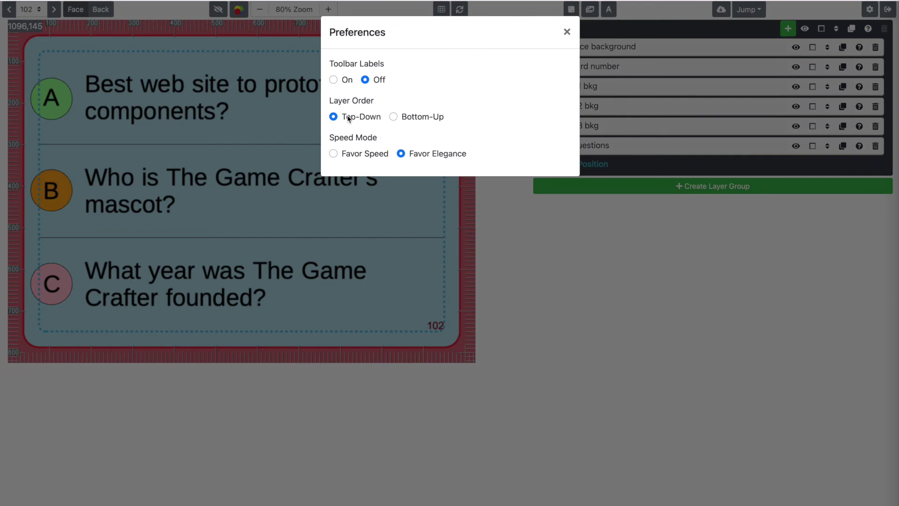
left_click(397, 118)
left_click(567, 32)
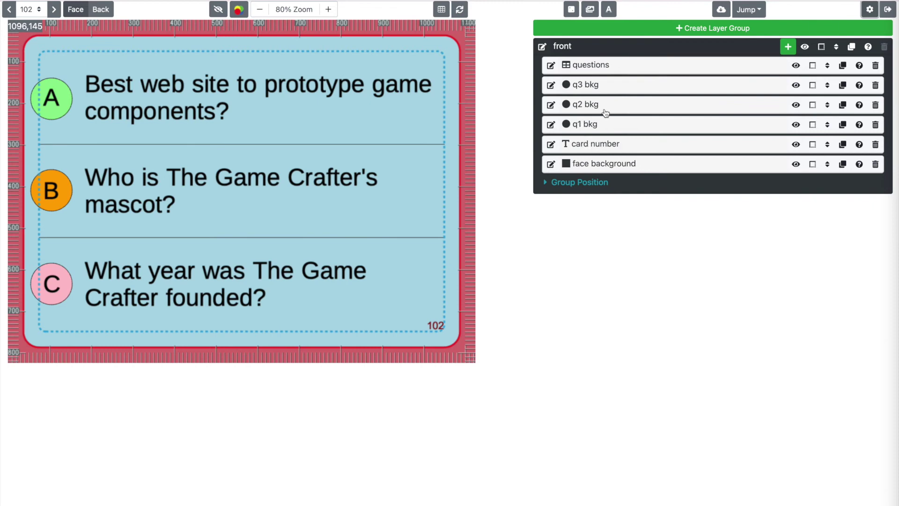
left_click(870, 9)
left_click(333, 117)
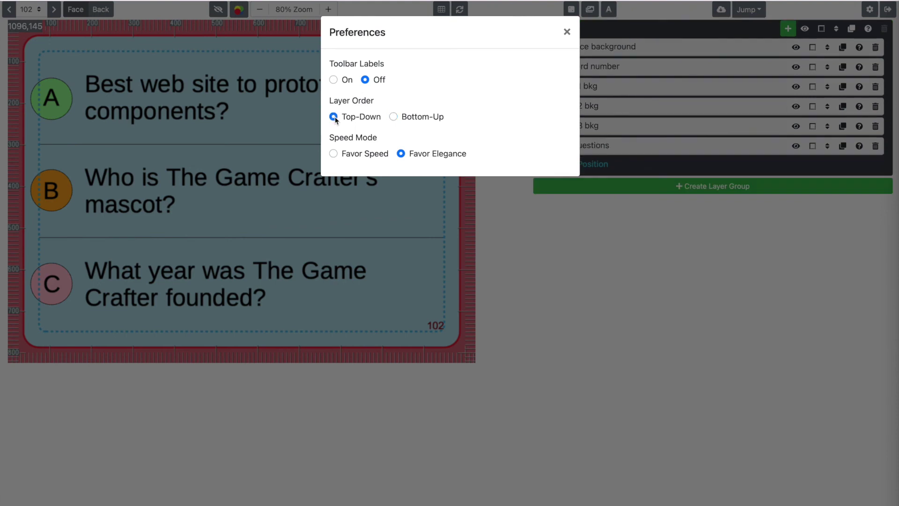
left_click(566, 32)
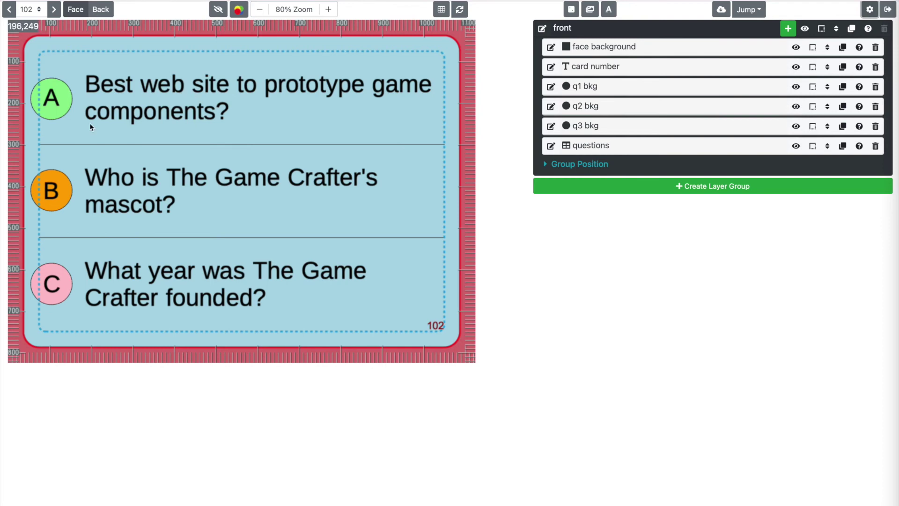
left_click(100, 11)
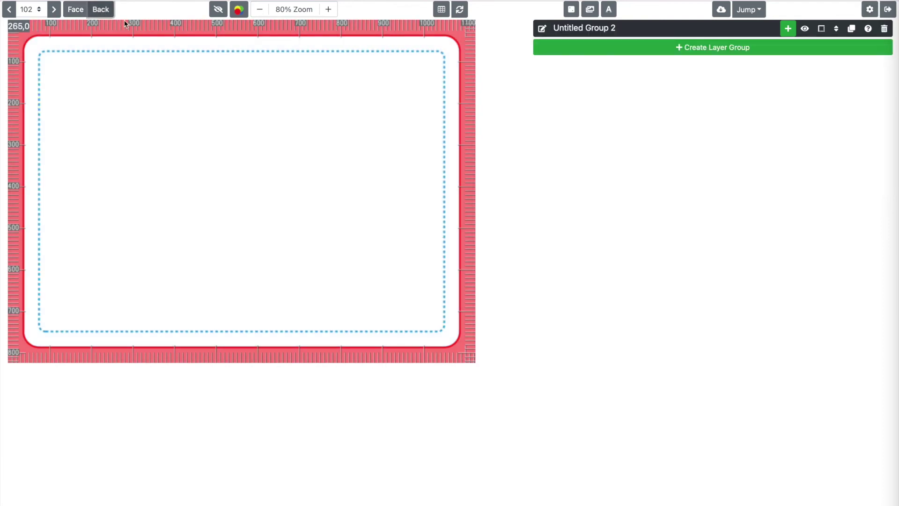
Delete the back's empty Untitled Group 2 and copy the front group from Face to Back.
left_click(884, 30)
left_click(547, 279)
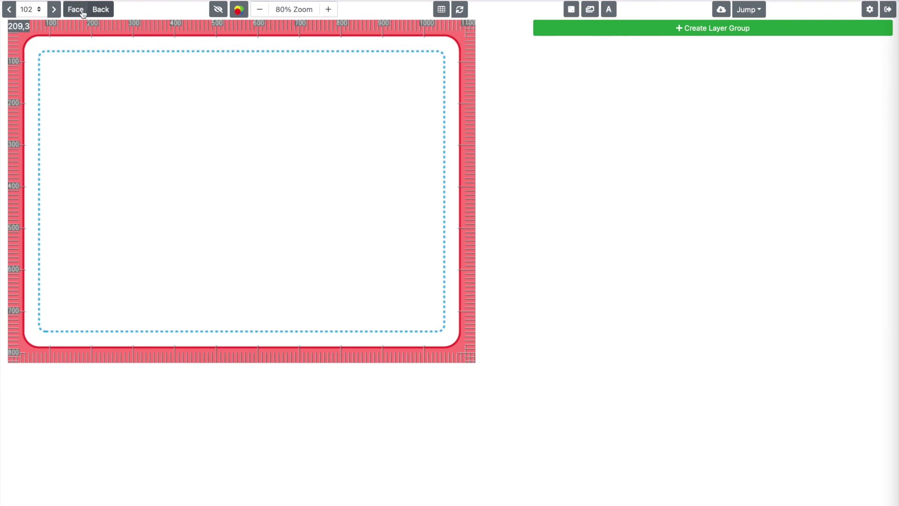
left_click(81, 10)
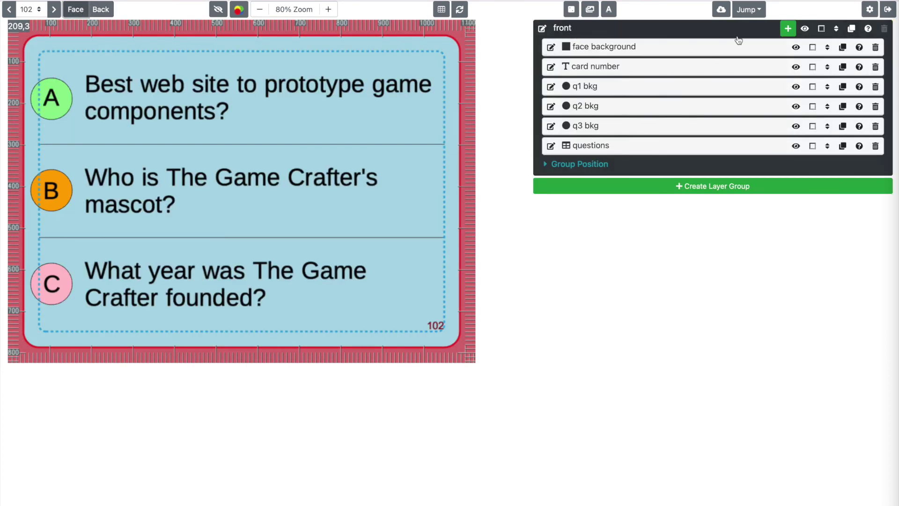
left_click(850, 29)
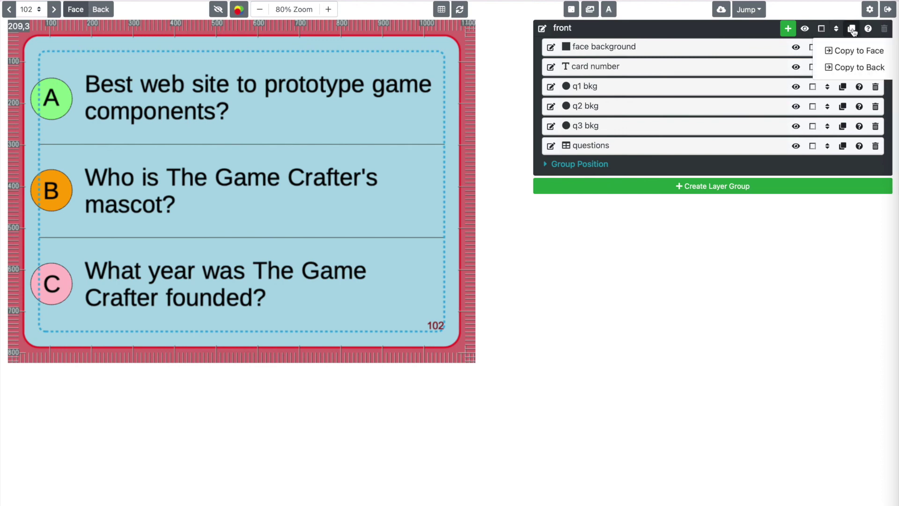
left_click(860, 69)
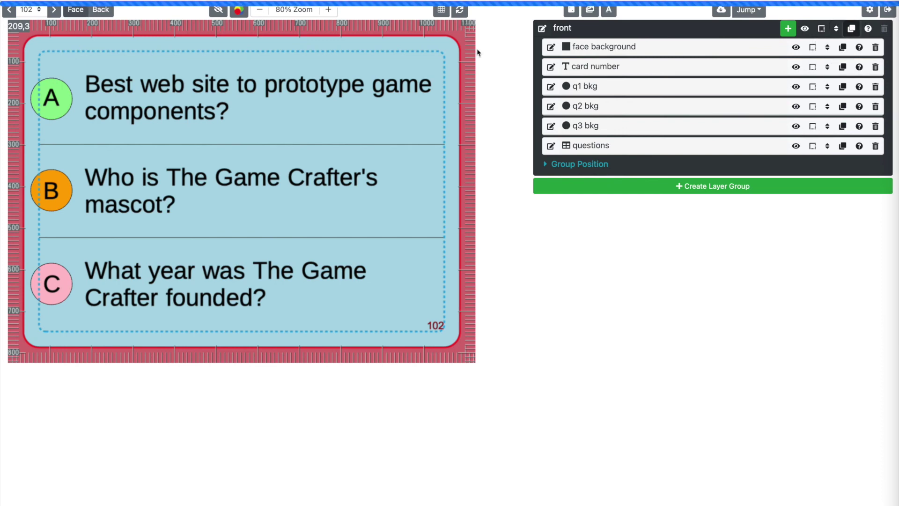
left_click(101, 9)
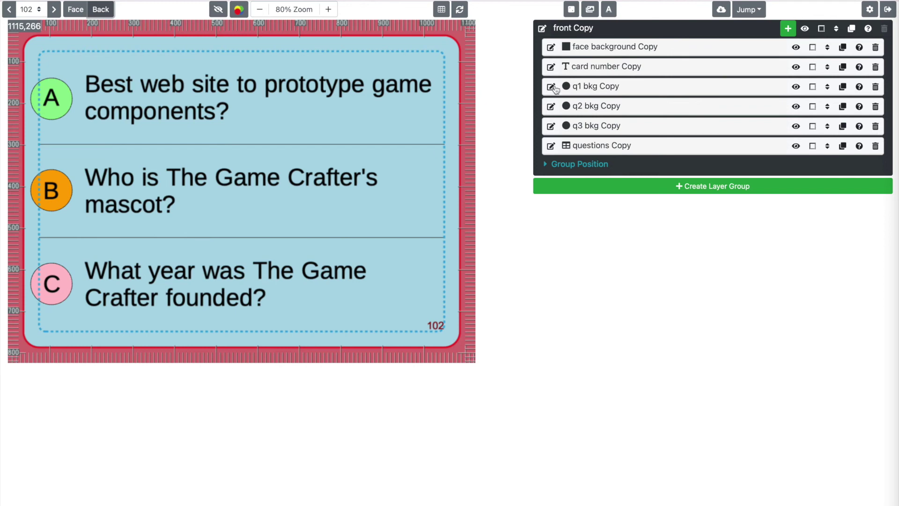
Rename the copied 'front Copy' group on the back to 'back'.
left_click(541, 29)
key("ctrl+a")
type("b")
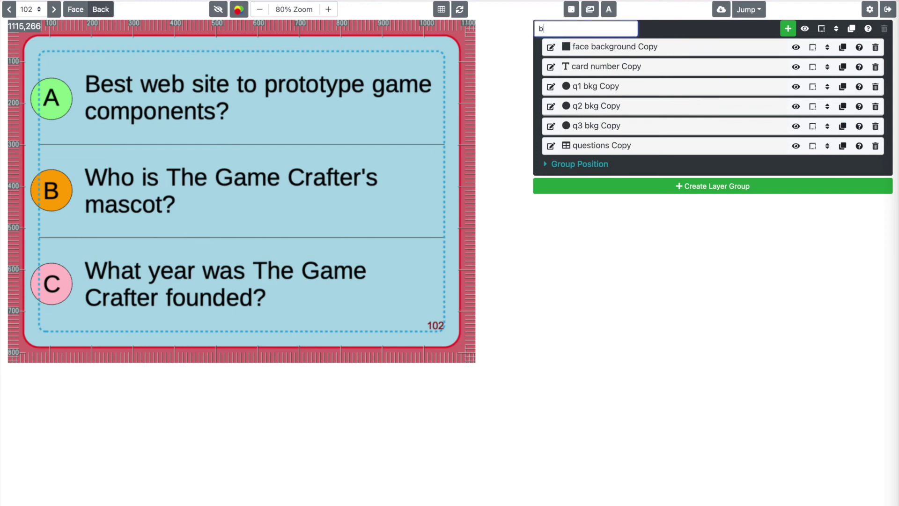
key("Return")
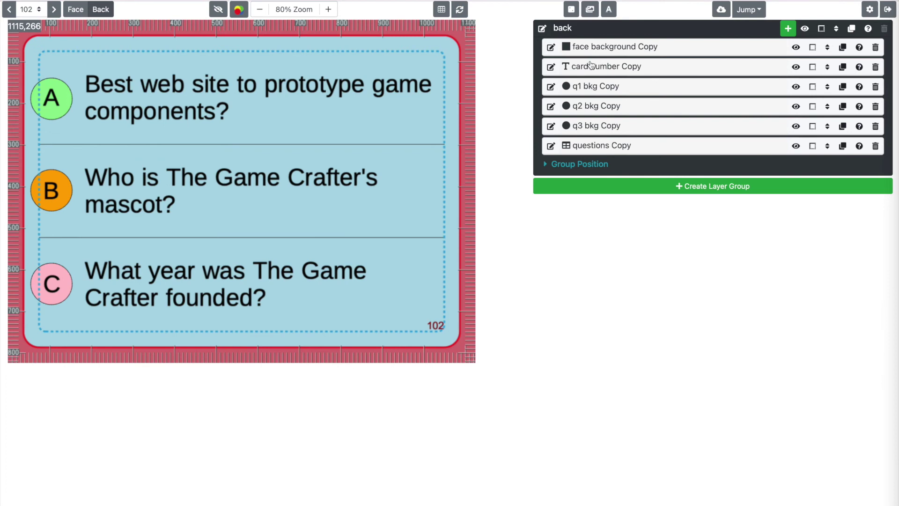
left_click(588, 147)
Change table cells B1 and B2 from {{ row.q1 }} and {{ row.q2 }} to {{ row.a1 }} and {{ row.a2 }}.
left_click(588, 178)
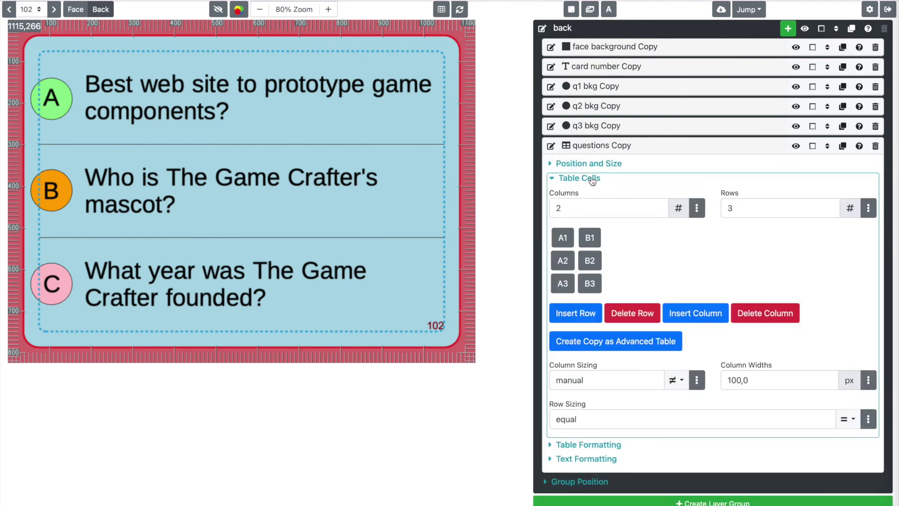
left_click(601, 243)
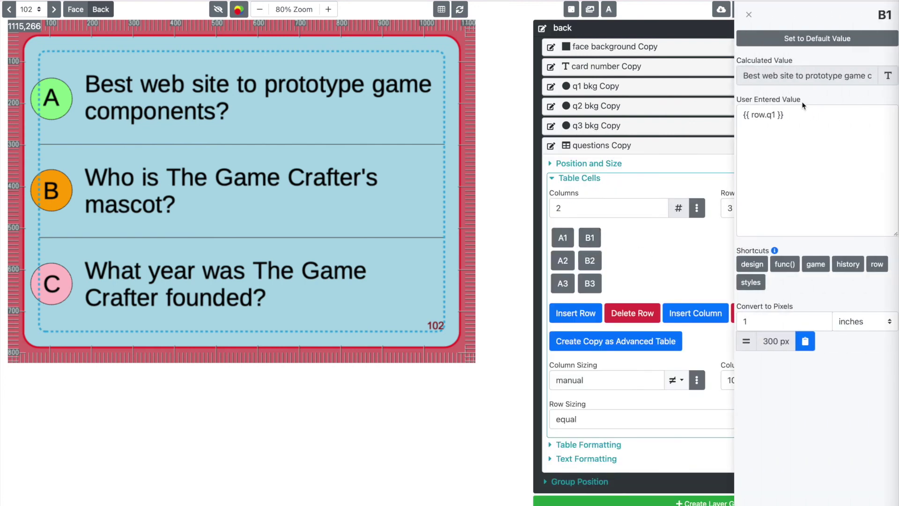
left_click(768, 115)
key("BackSpace")
type("a")
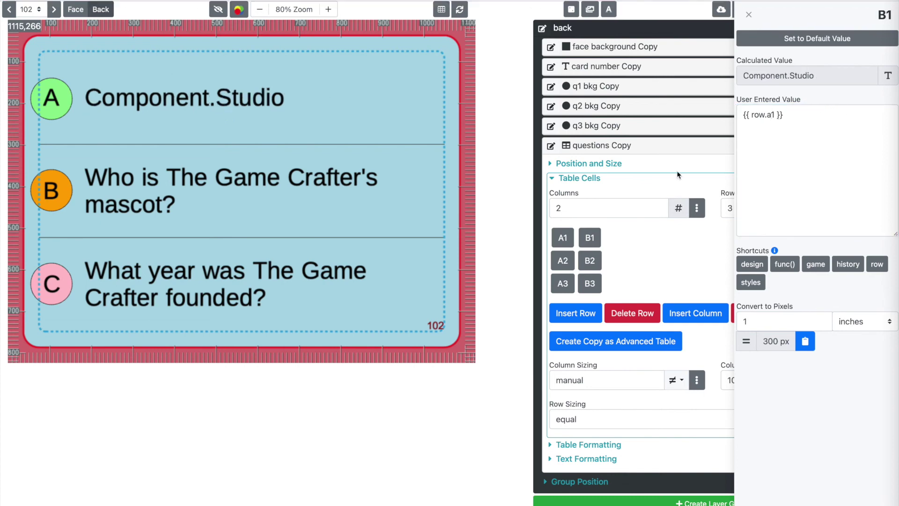
left_click(590, 260)
left_click(775, 116)
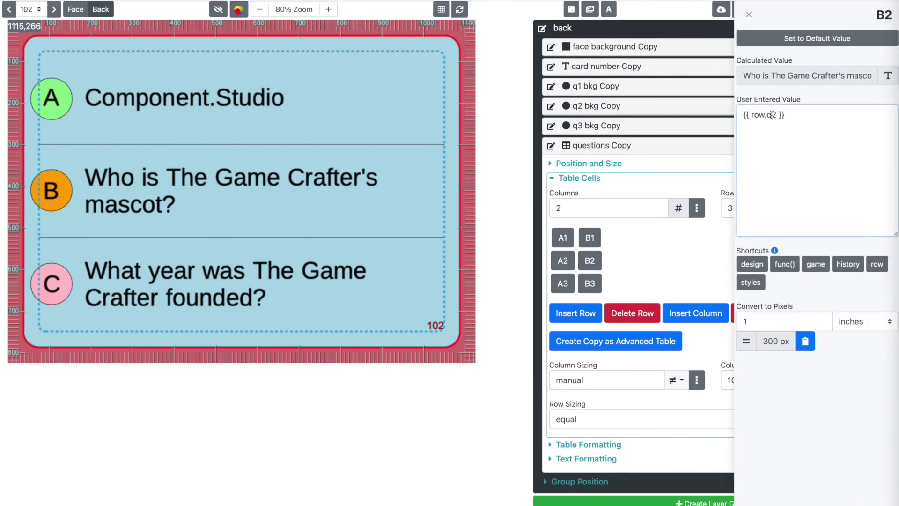
key("BackSpace")
type("a")
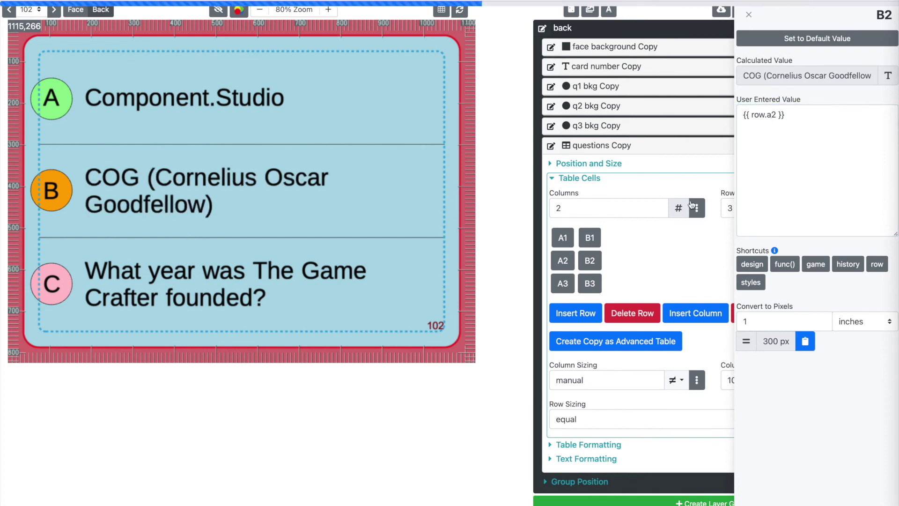
Replace cell B3's {{ row.q3 }} with the {{ row.a3 }} field picked from the row field list.
left_click(590, 284)
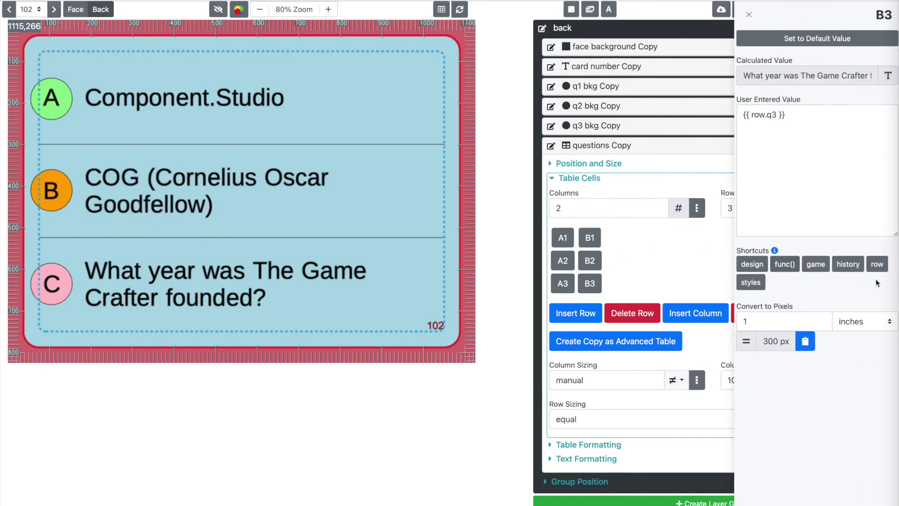
left_click(877, 264)
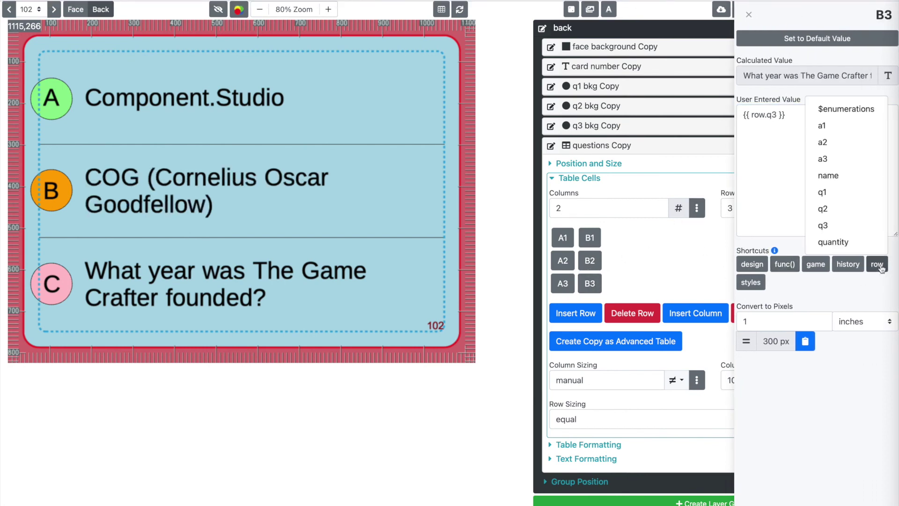
left_click(840, 158)
left_click(811, 121)
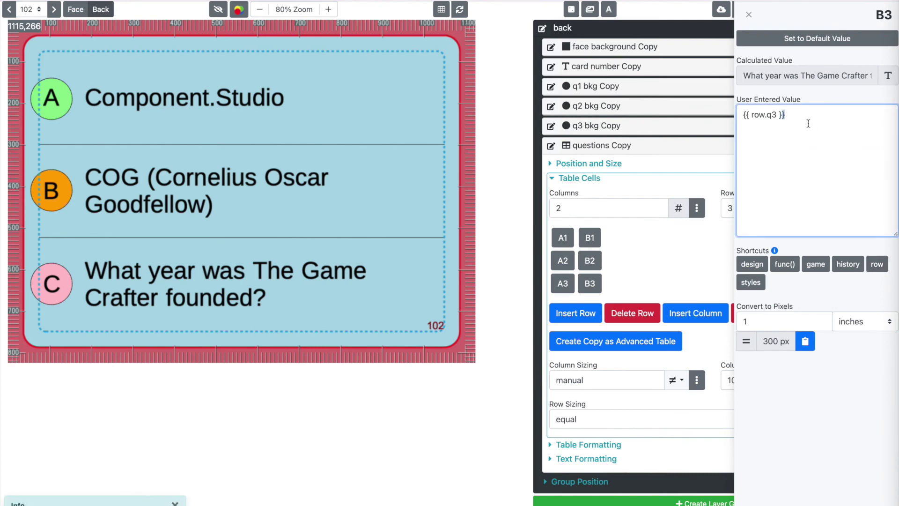
key("ctrl+a")
key("ctrl+v")
left_click(795, 95)
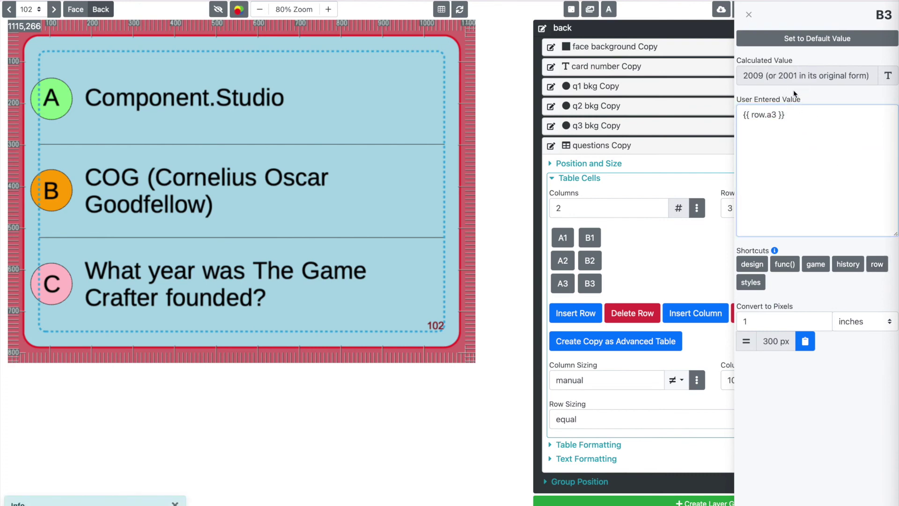
left_click(779, 129)
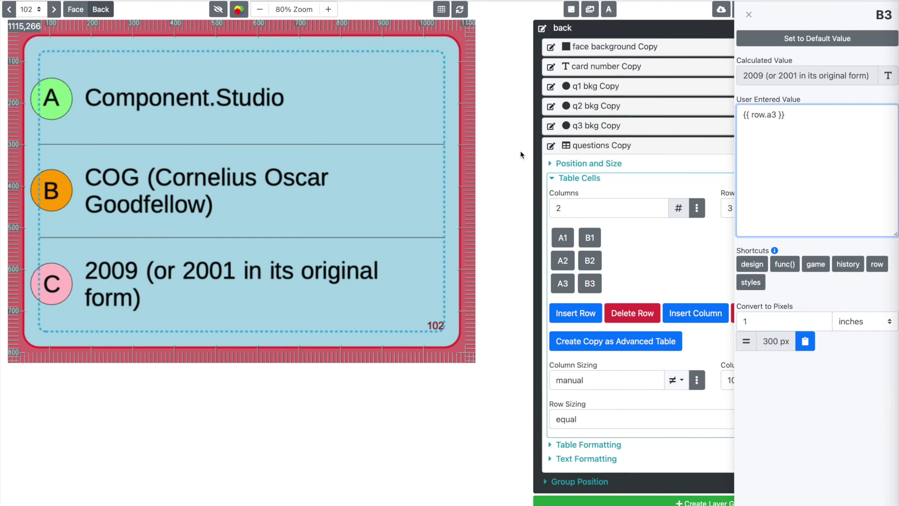
left_click(557, 146)
left_click(574, 146)
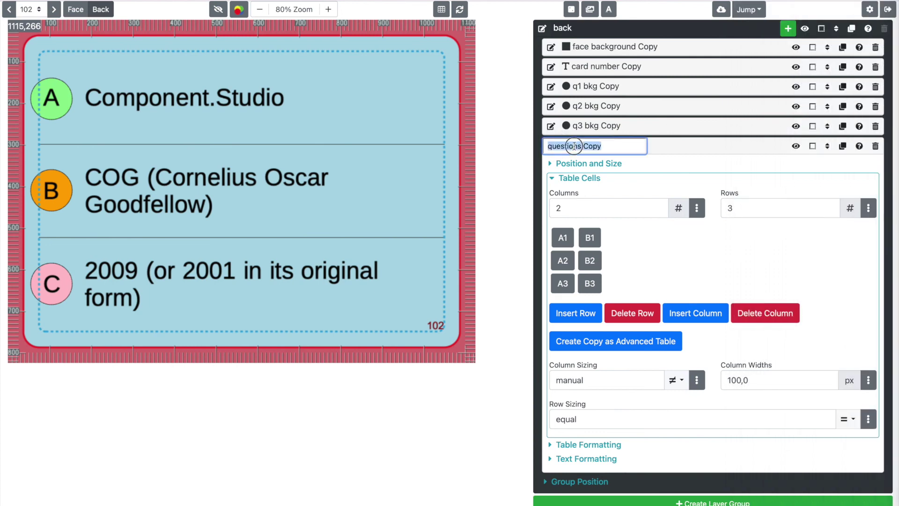
Name the copied table layer 'answers', then flip between Face and Back to compare both sides.
type("answers")
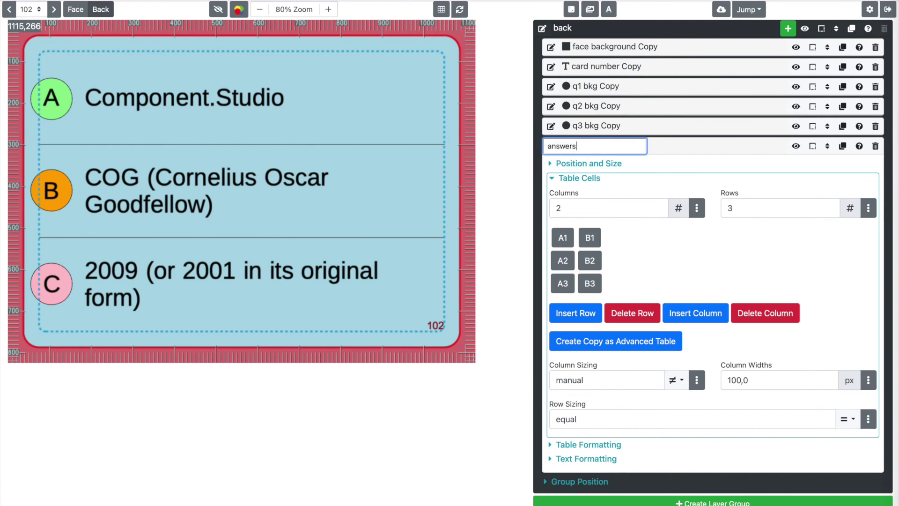
key("Return")
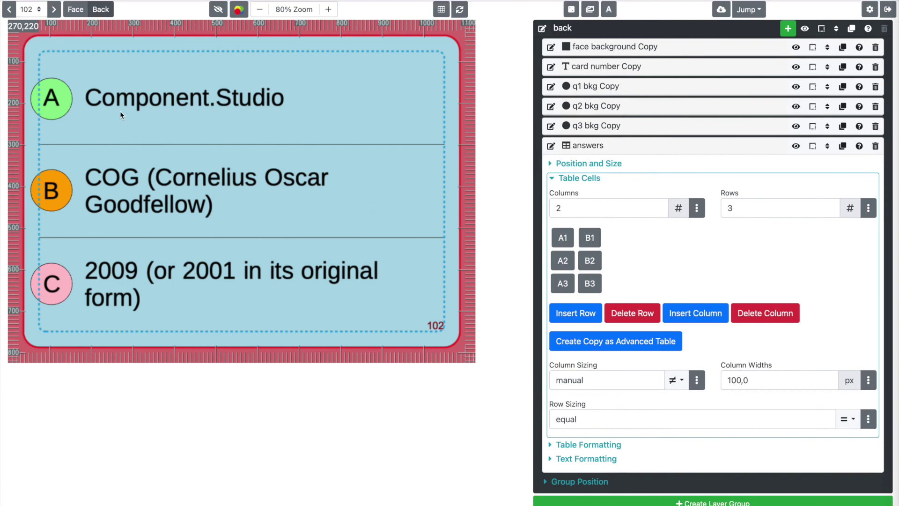
left_click(76, 10)
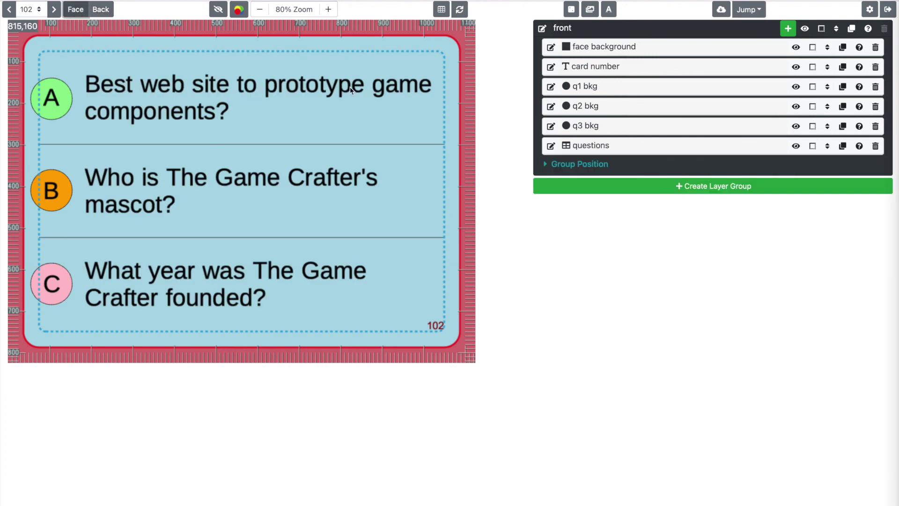
left_click(100, 9)
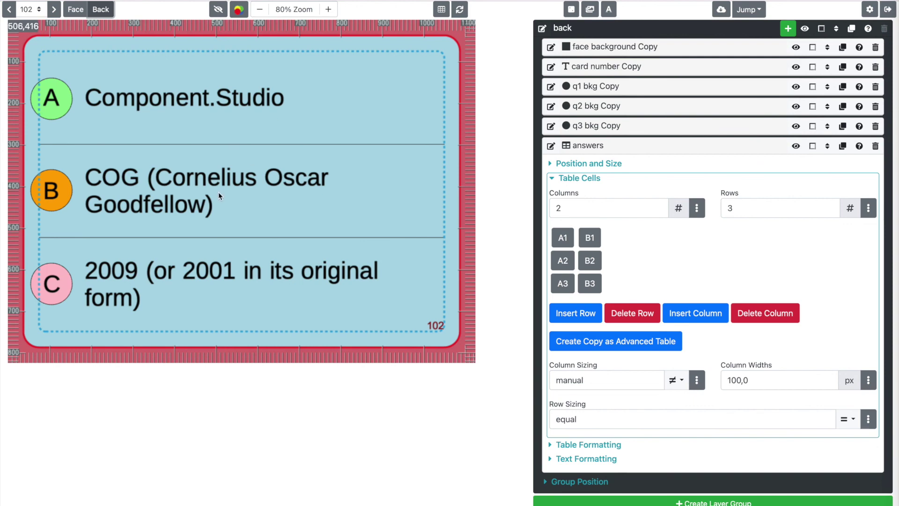
left_click(73, 14)
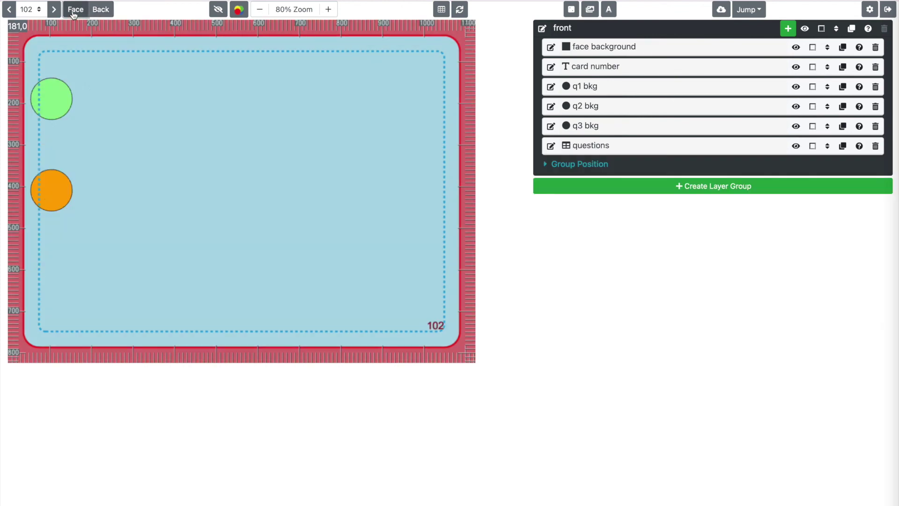
left_click(104, 13)
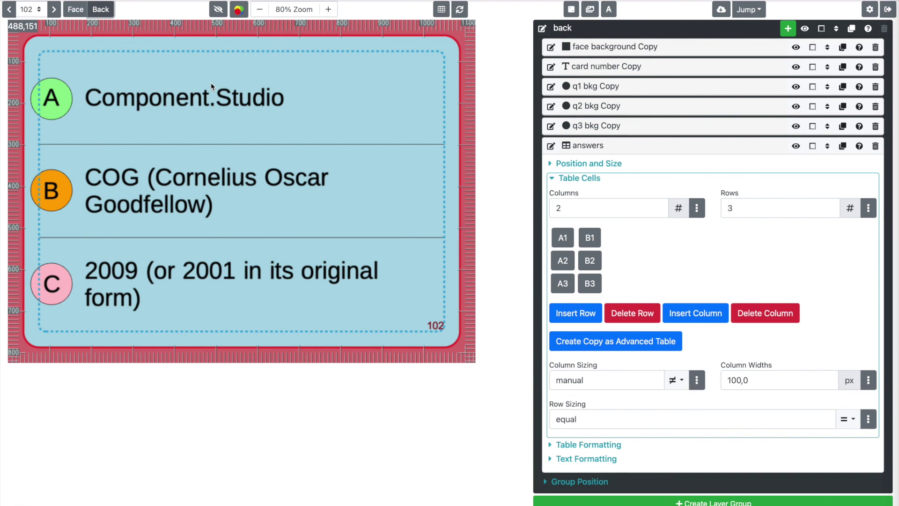
left_click(664, 50)
Change the back's 'face background Copy' fill from lightblue to light grey #CCCCCC.
left_click(564, 79)
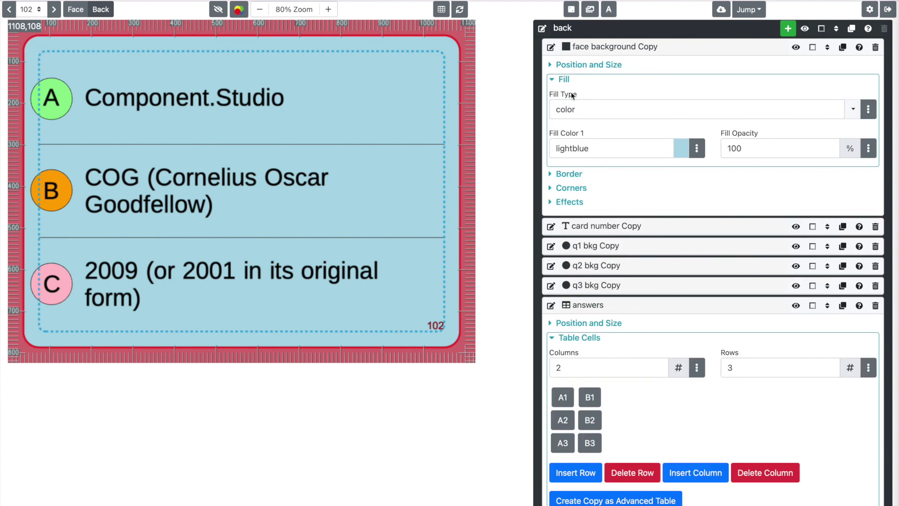
double_click(594, 147)
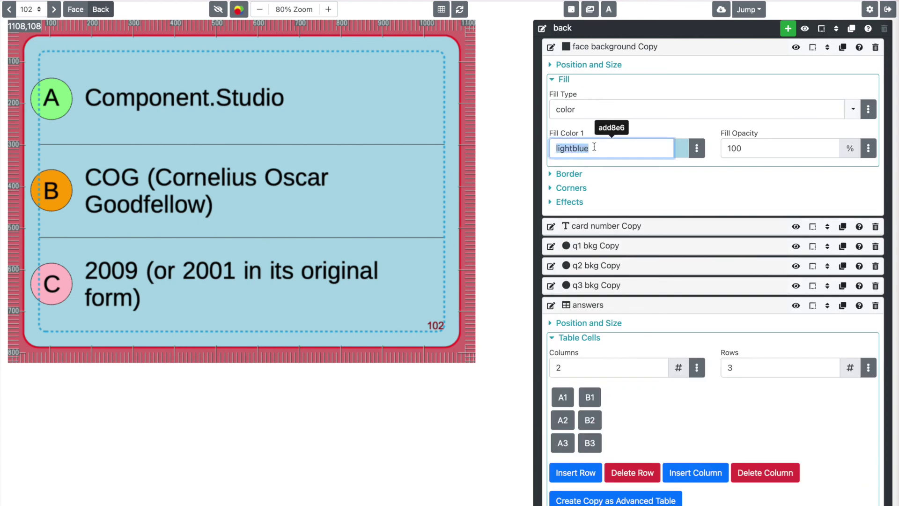
type("ligh")
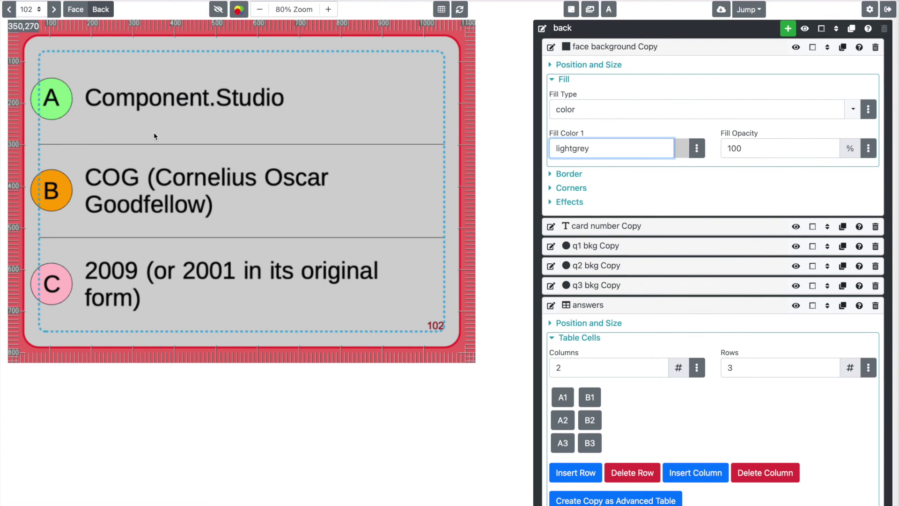
left_click(696, 148)
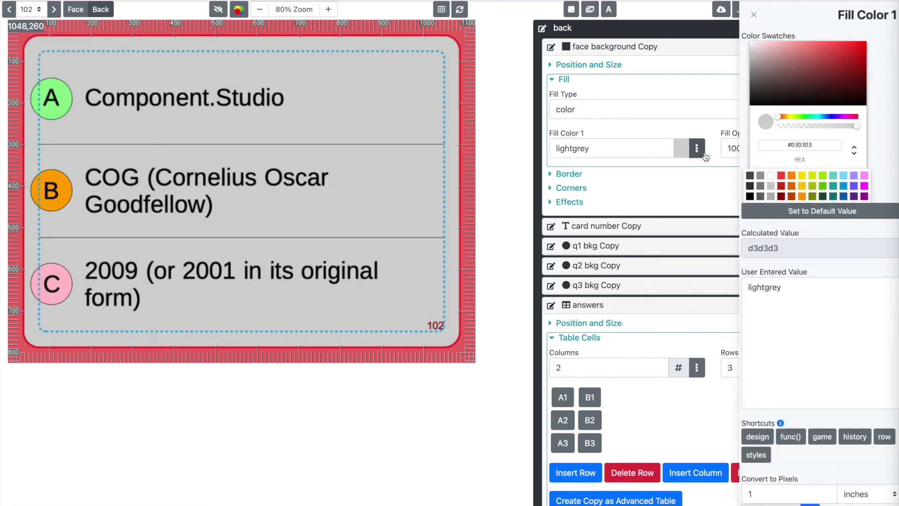
left_click(843, 76)
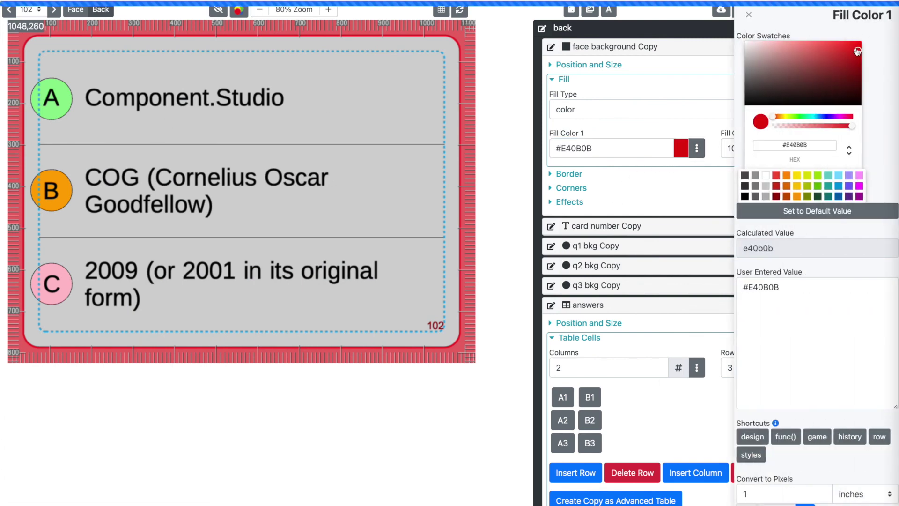
left_click(784, 96)
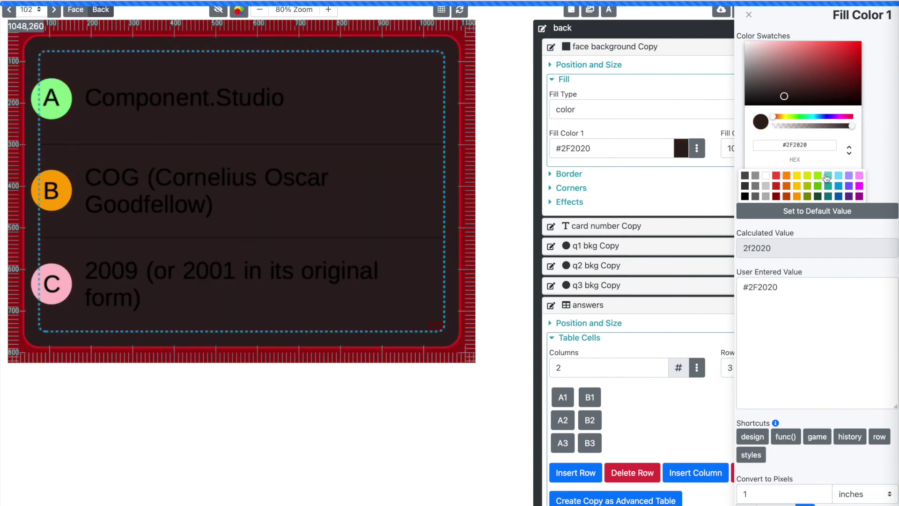
left_click(818, 175)
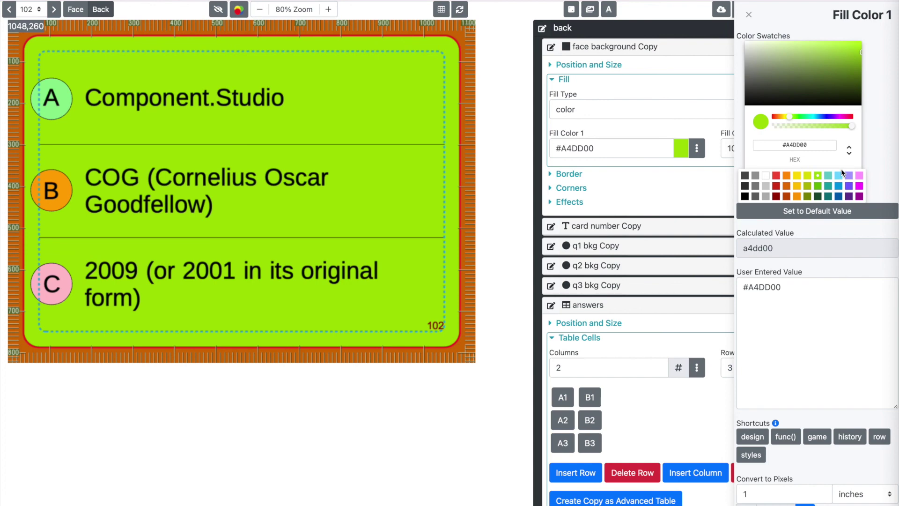
left_click(766, 187)
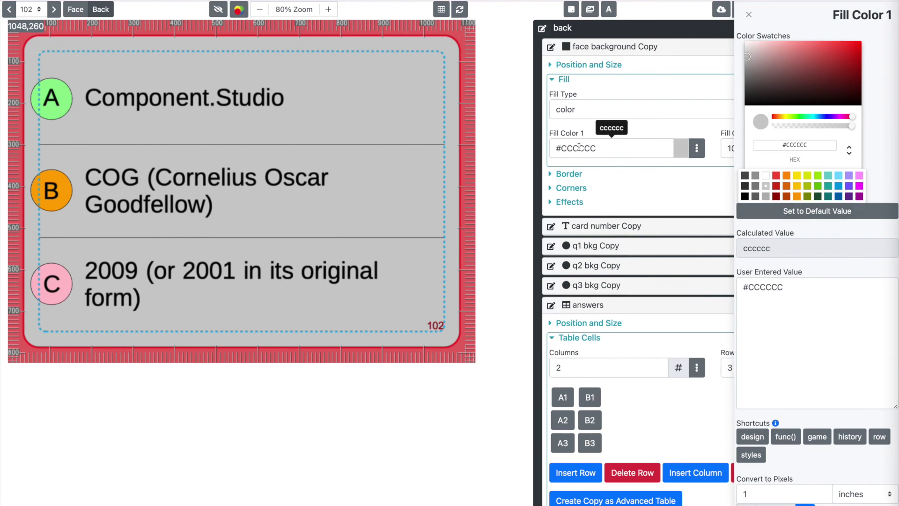
left_click(473, 222)
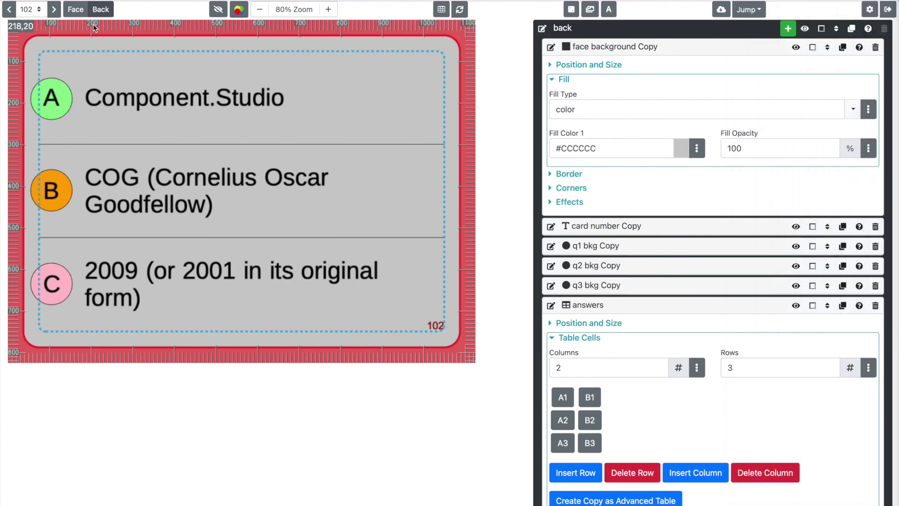
left_click(84, 14)
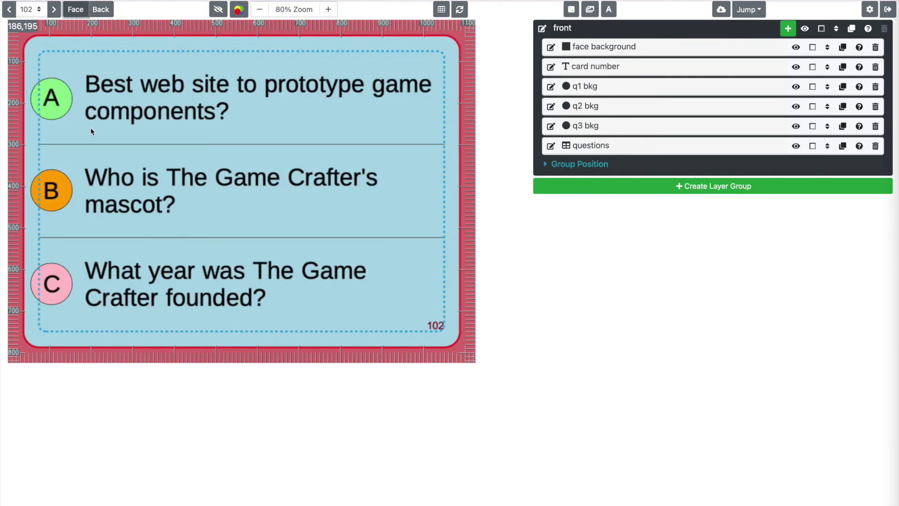
left_click(101, 10)
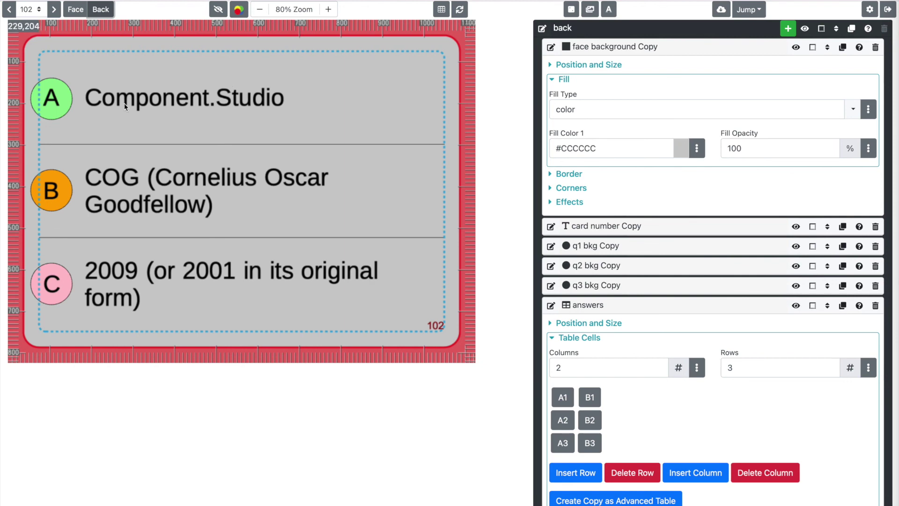
left_click(76, 10)
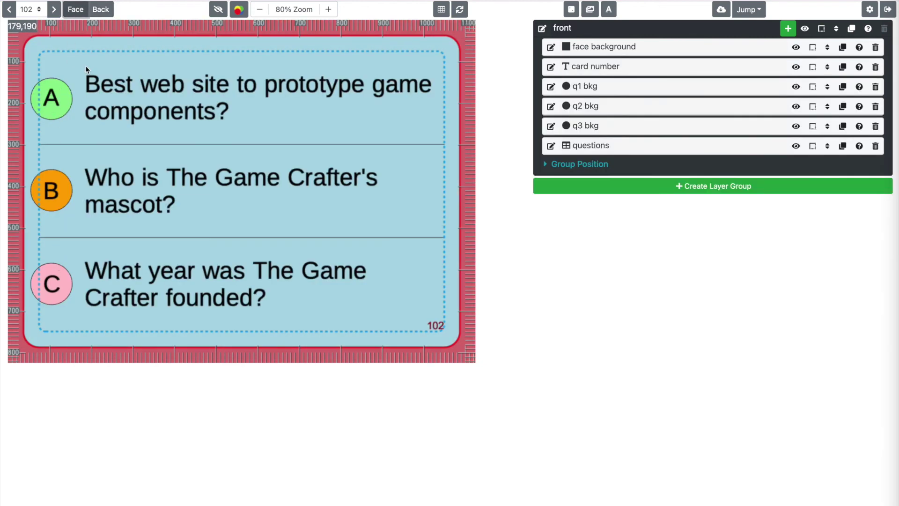
left_click(101, 9)
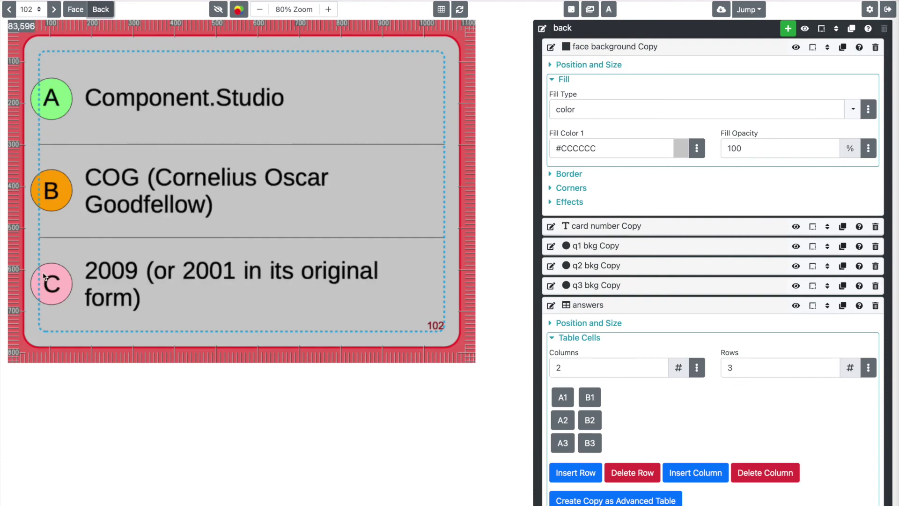